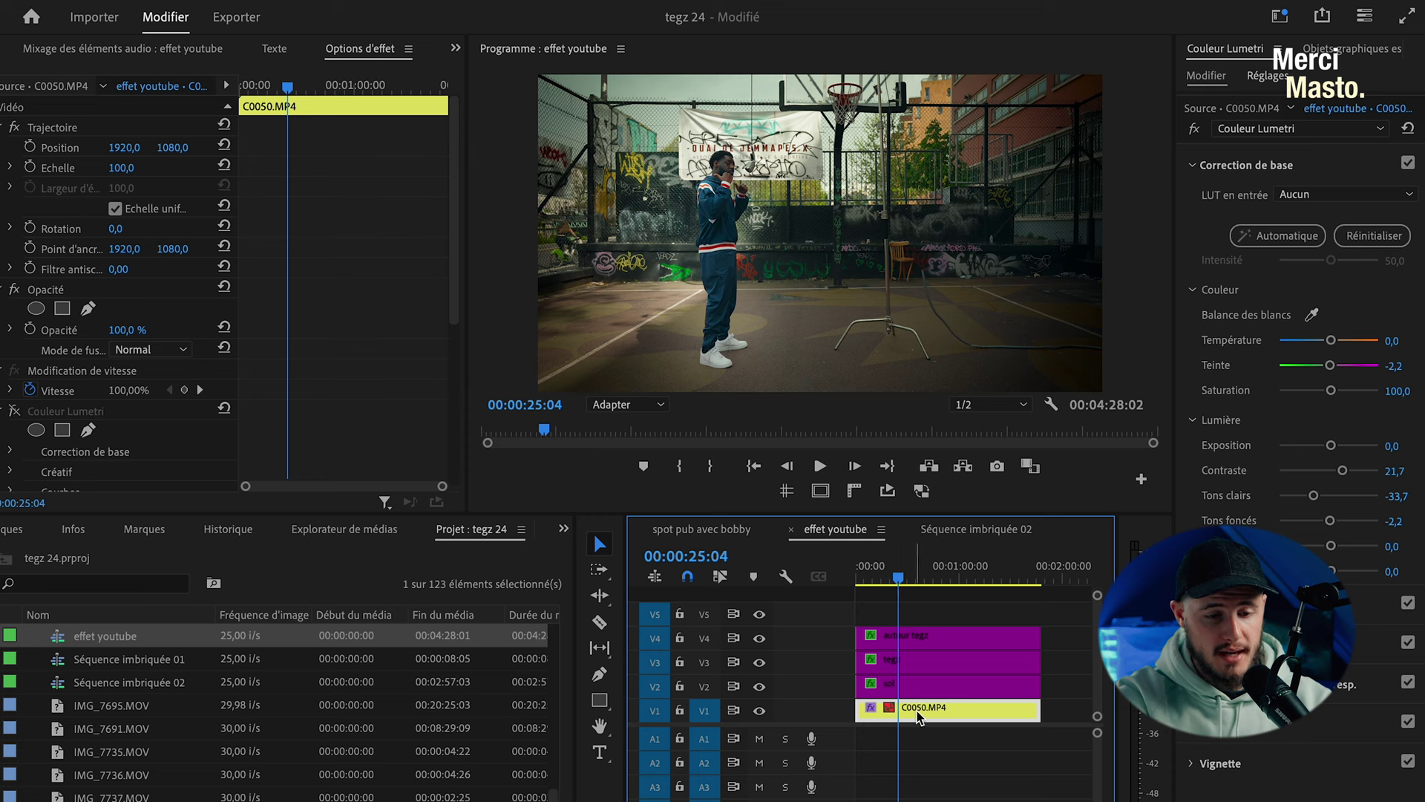
{"action": "key", "text": "shift+super+e"}
{"action": "key", "text": "shift+super+e"}
{"action": "left_click_drag", "start_coordinate": [950, 609], "coordinate": [901, 687]}
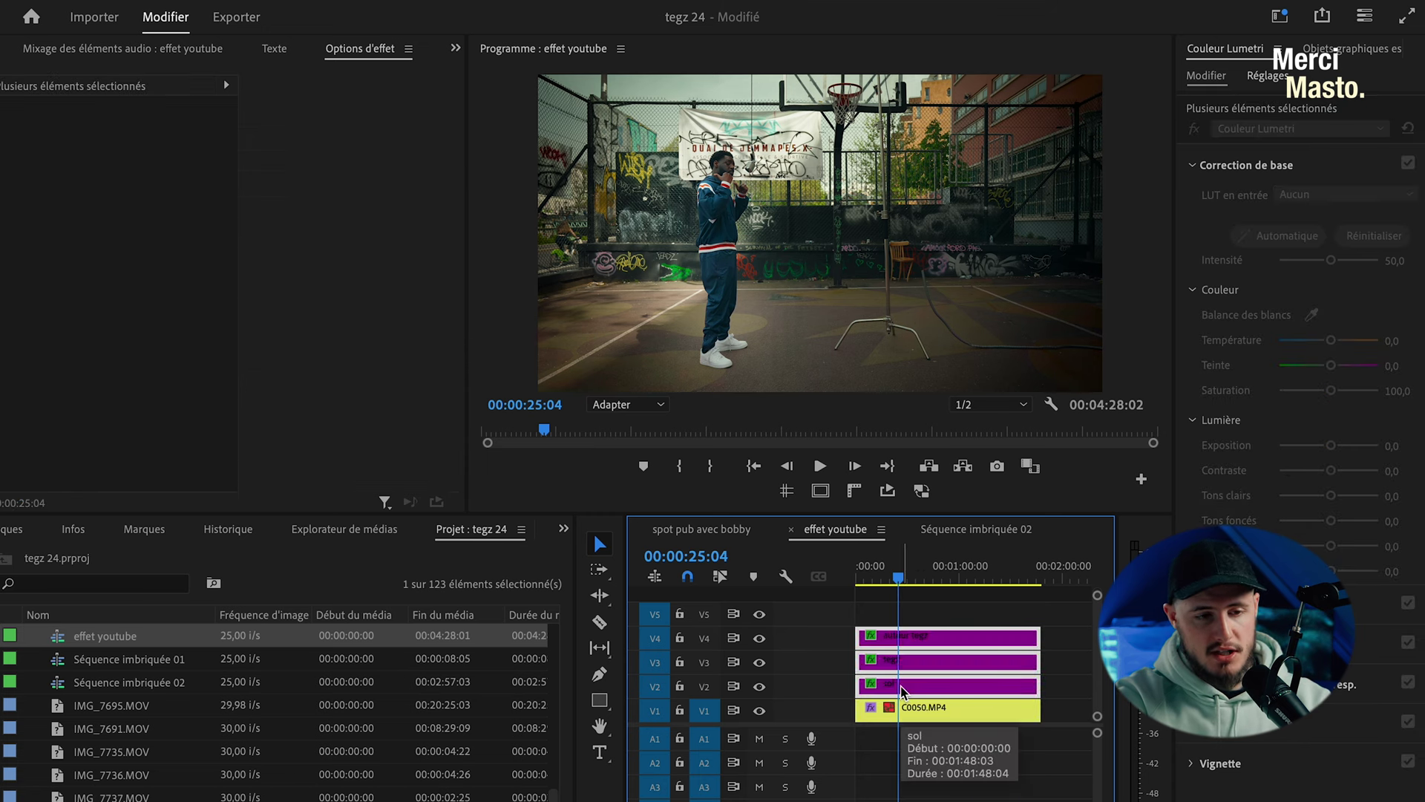
{"action": "left_click", "coordinate": [920, 711]}
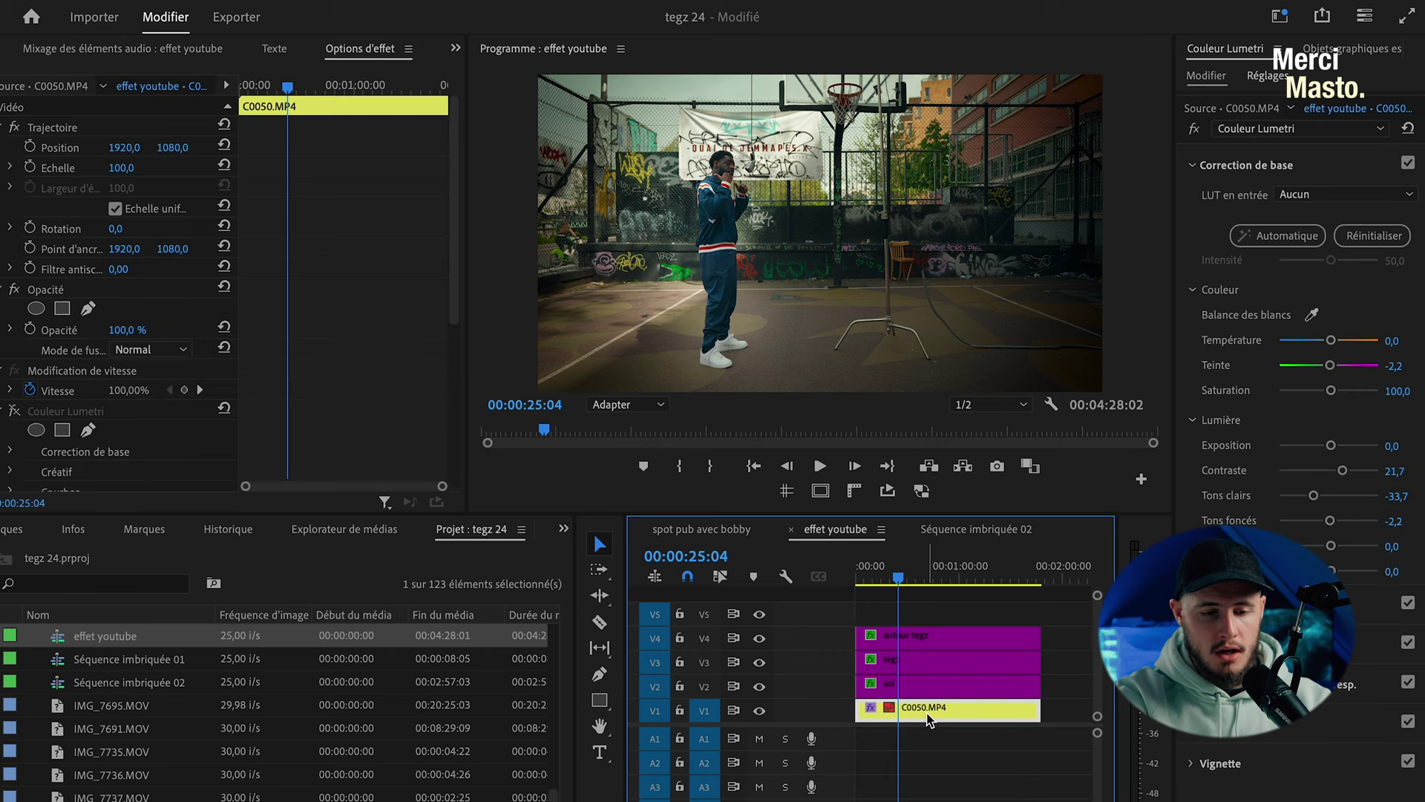
Step: Mark a one-frame range with in and out points at 00:00:32:11 in the effet youtube sequence
{"action": "mouse_move", "coordinate": [902, 584]}
{"action": "left_mouse_down"}
{"action": "mouse_move", "coordinate": [878, 584]}
{"action": "mouse_move", "coordinate": [912, 586]}
{"action": "left_mouse_up"}
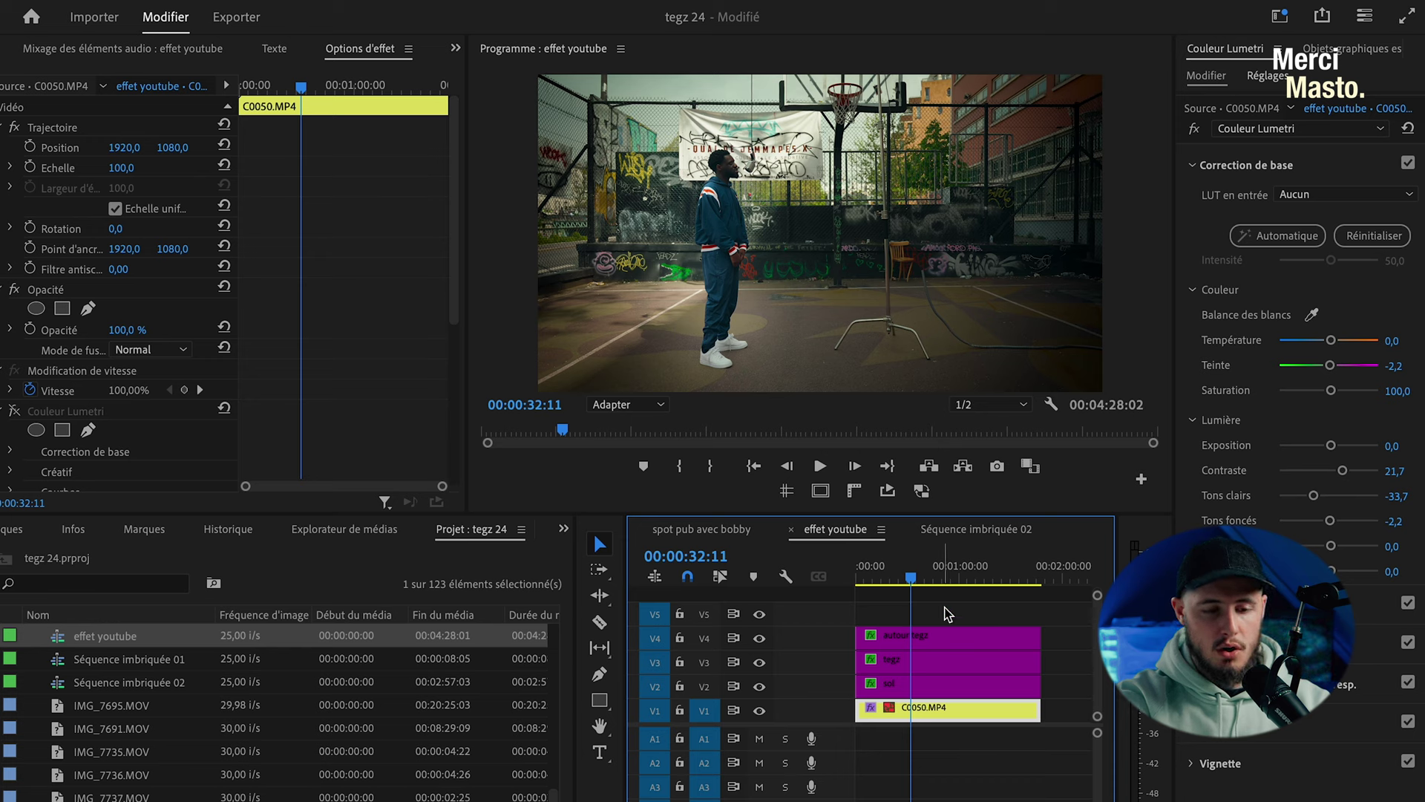
{"action": "key", "text": "i"}
{"action": "scroll", "coordinate": [925, 601], "scroll_direction": "up", "scroll_amount": 5}
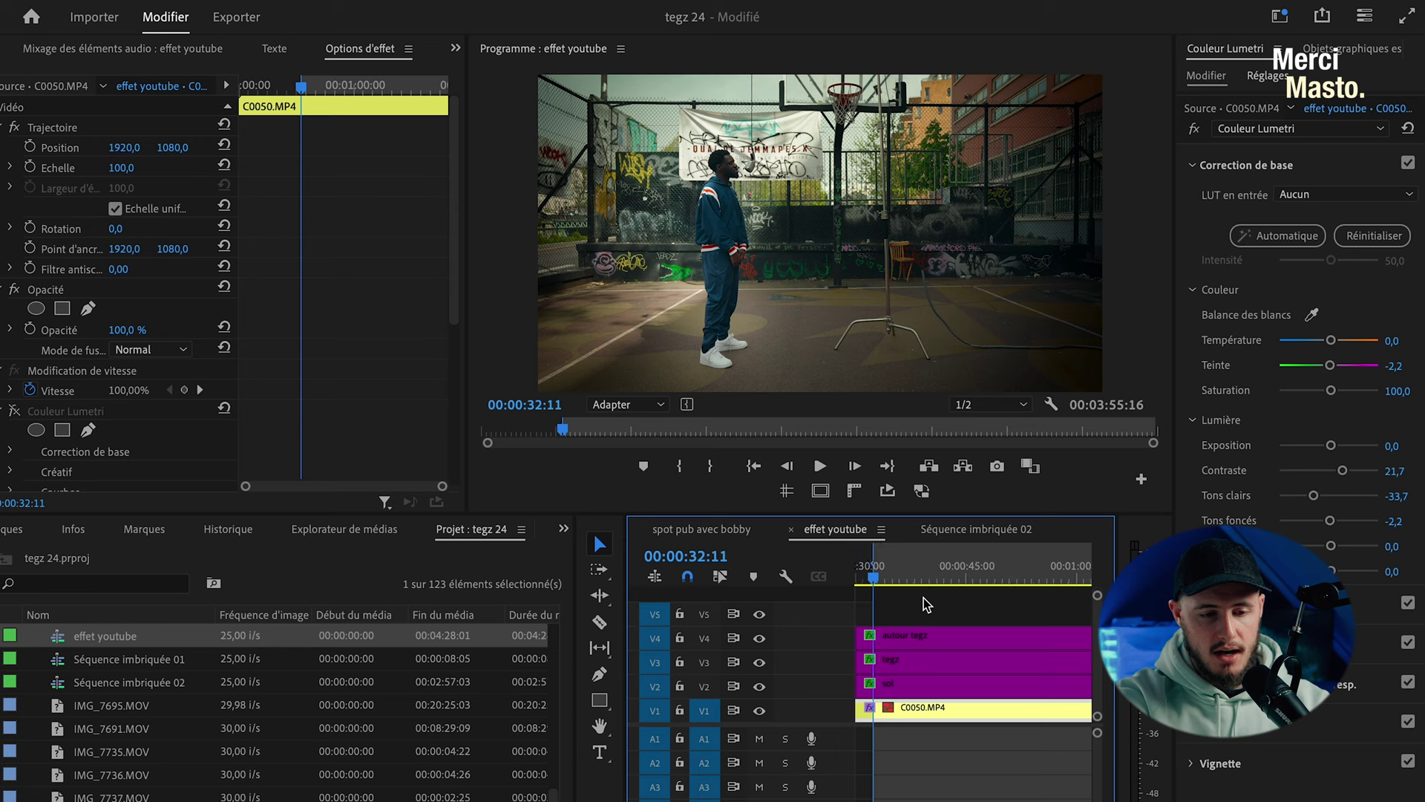
{"action": "scroll", "coordinate": [925, 600], "scroll_direction": "left", "scroll_amount": 3}
{"action": "key", "text": "Right"}
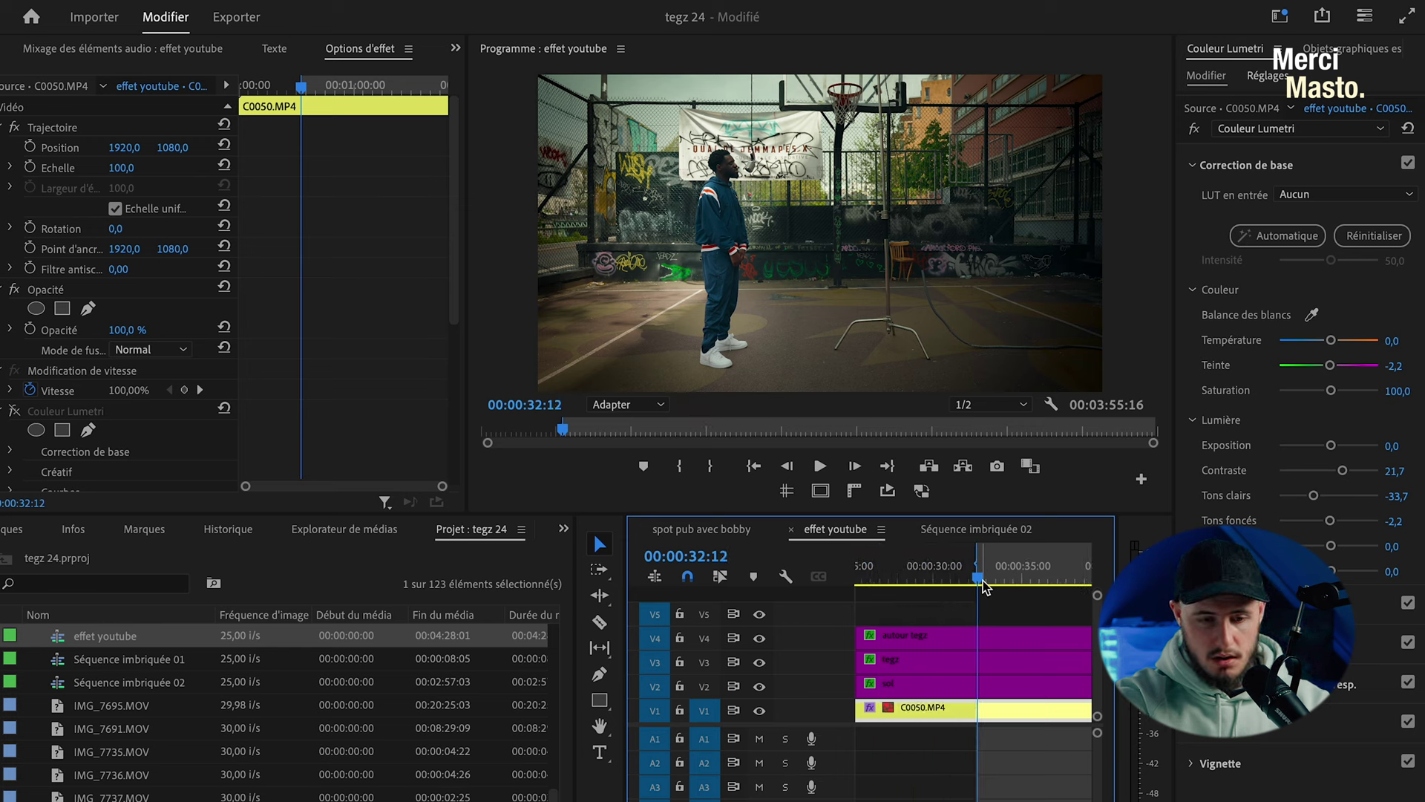
{"action": "scroll", "coordinate": [984, 586], "scroll_direction": "up", "scroll_amount": 3}
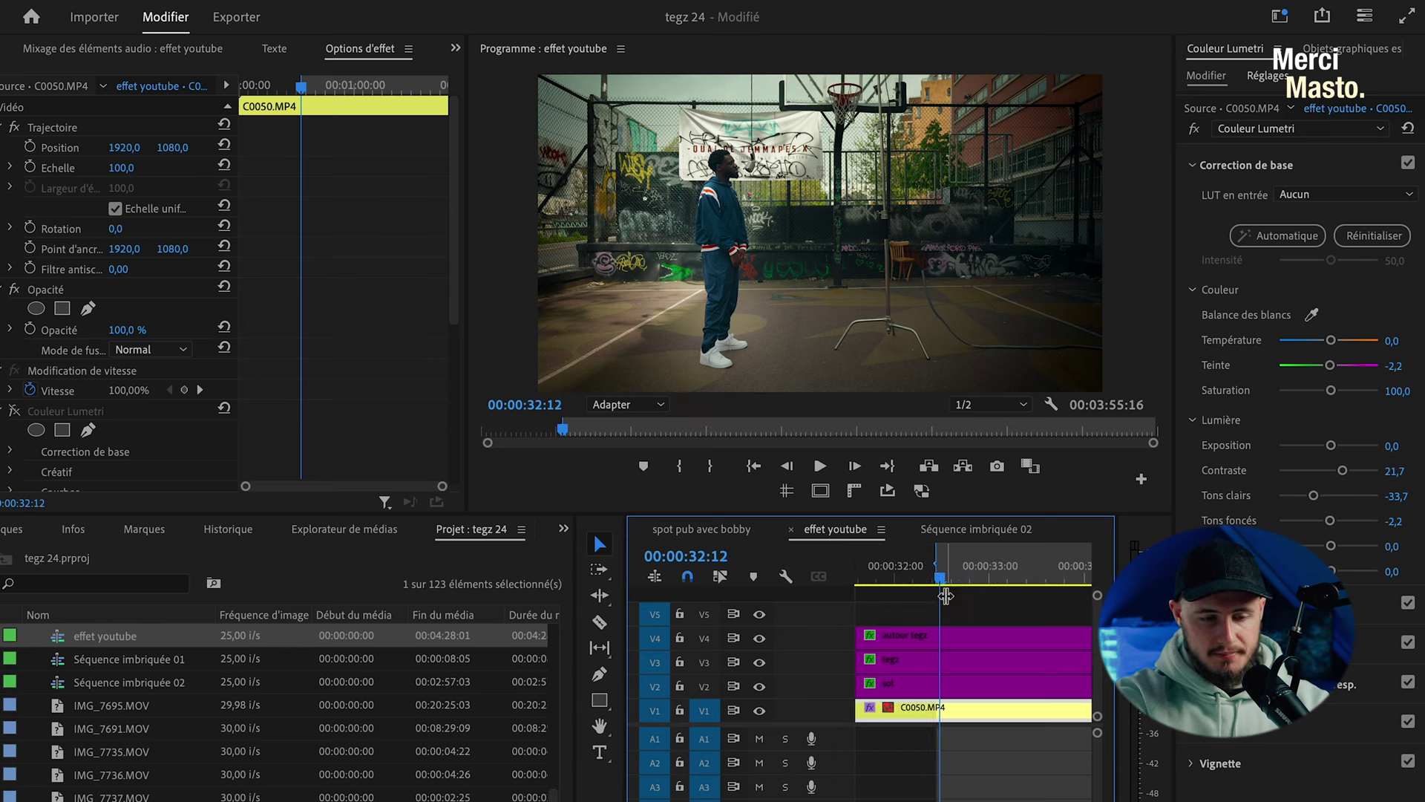
{"action": "key", "text": "o"}
{"action": "mouse_move", "coordinate": [1022, 580]}
{"action": "left_mouse_down"}
{"action": "mouse_move", "coordinate": [995, 583]}
{"action": "mouse_move", "coordinate": [1013, 580]}
{"action": "left_mouse_up"}
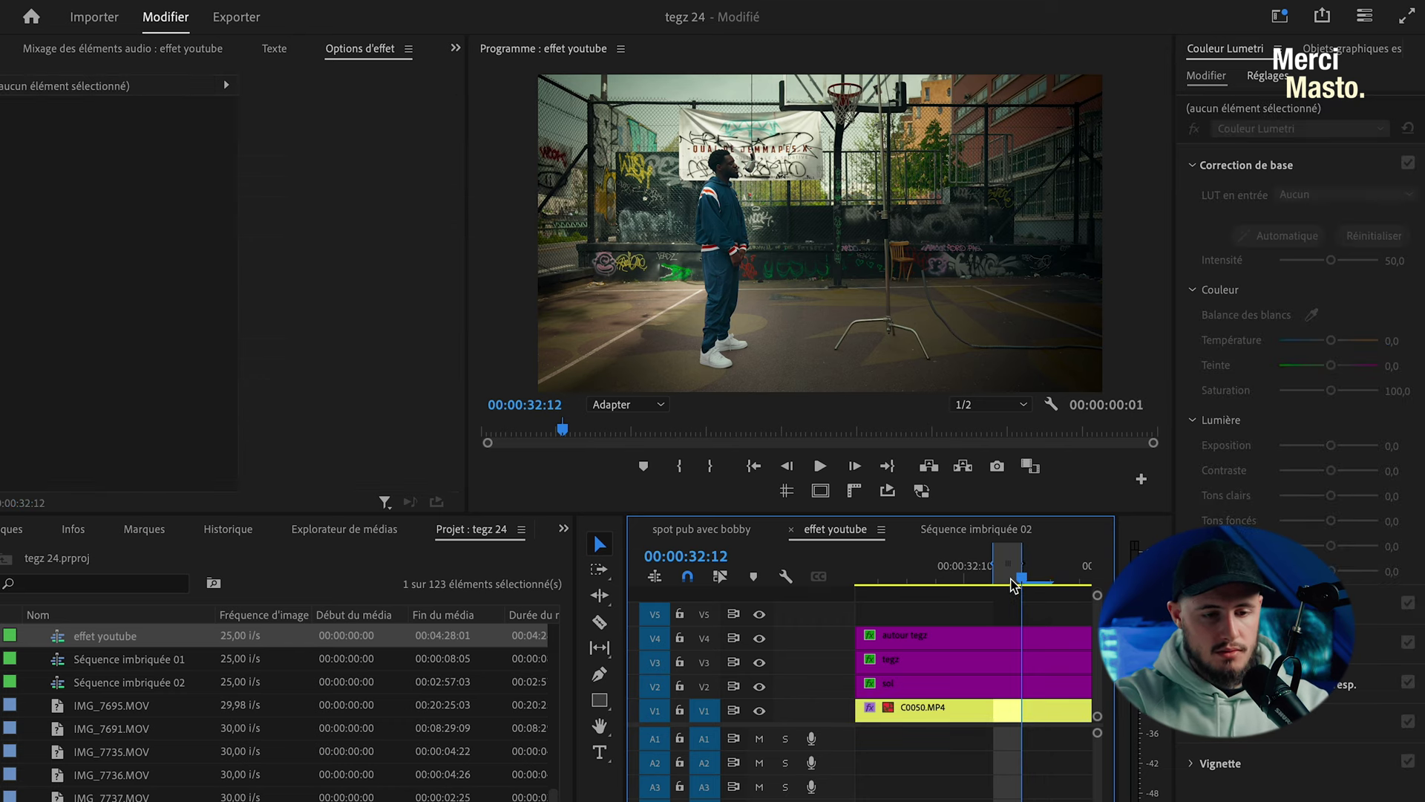
Step: Open the export settings for the marked frame and set the format to PNG
{"action": "key", "text": "super+m"}
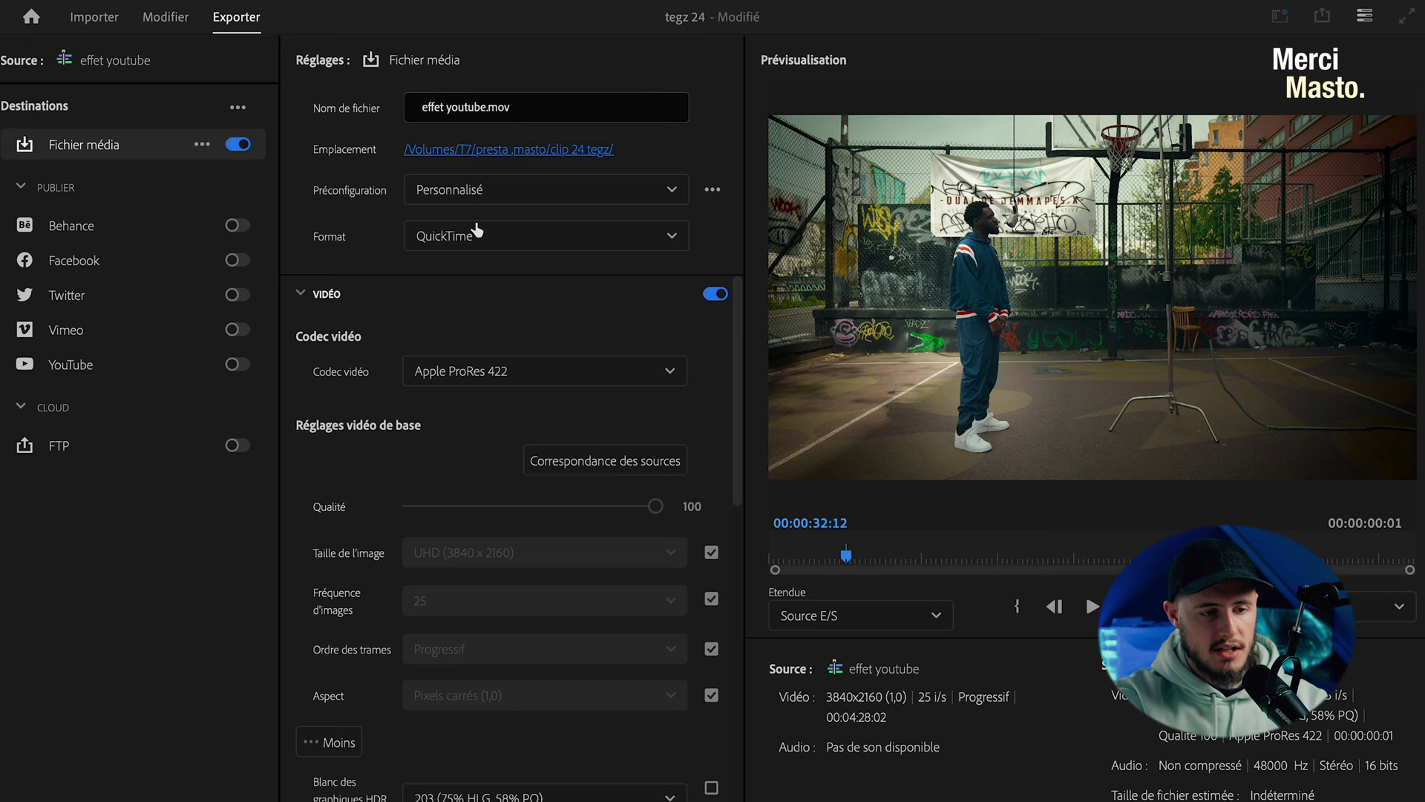
{"action": "left_click", "coordinate": [476, 232]}
{"action": "scroll", "coordinate": [525, 424], "scroll_direction": "down", "scroll_amount": 2}
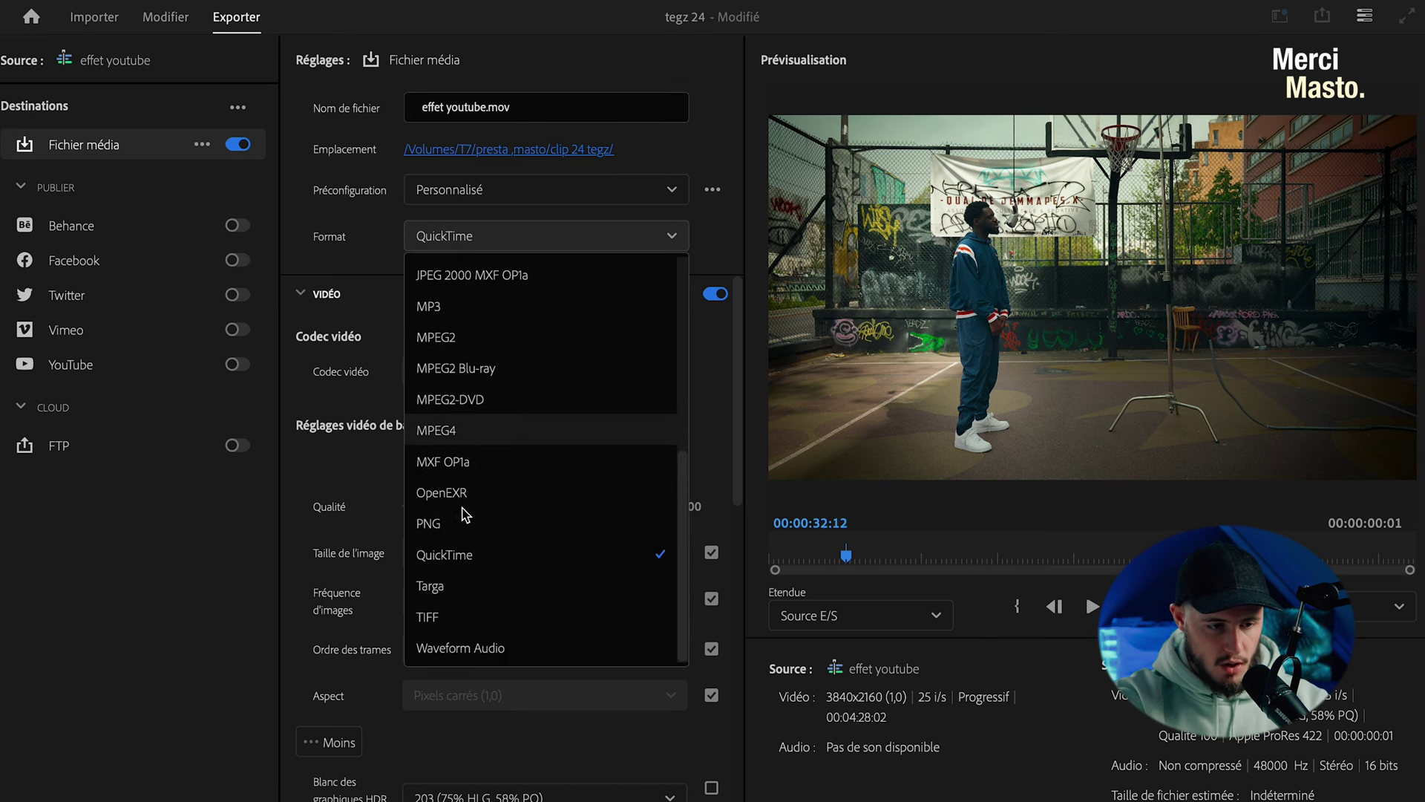
{"action": "left_click", "coordinate": [451, 526]}
Step: Name the export file "effet youtube supprimer pied" and enable rendering at maximum resolution
{"action": "left_click", "coordinate": [486, 105]}
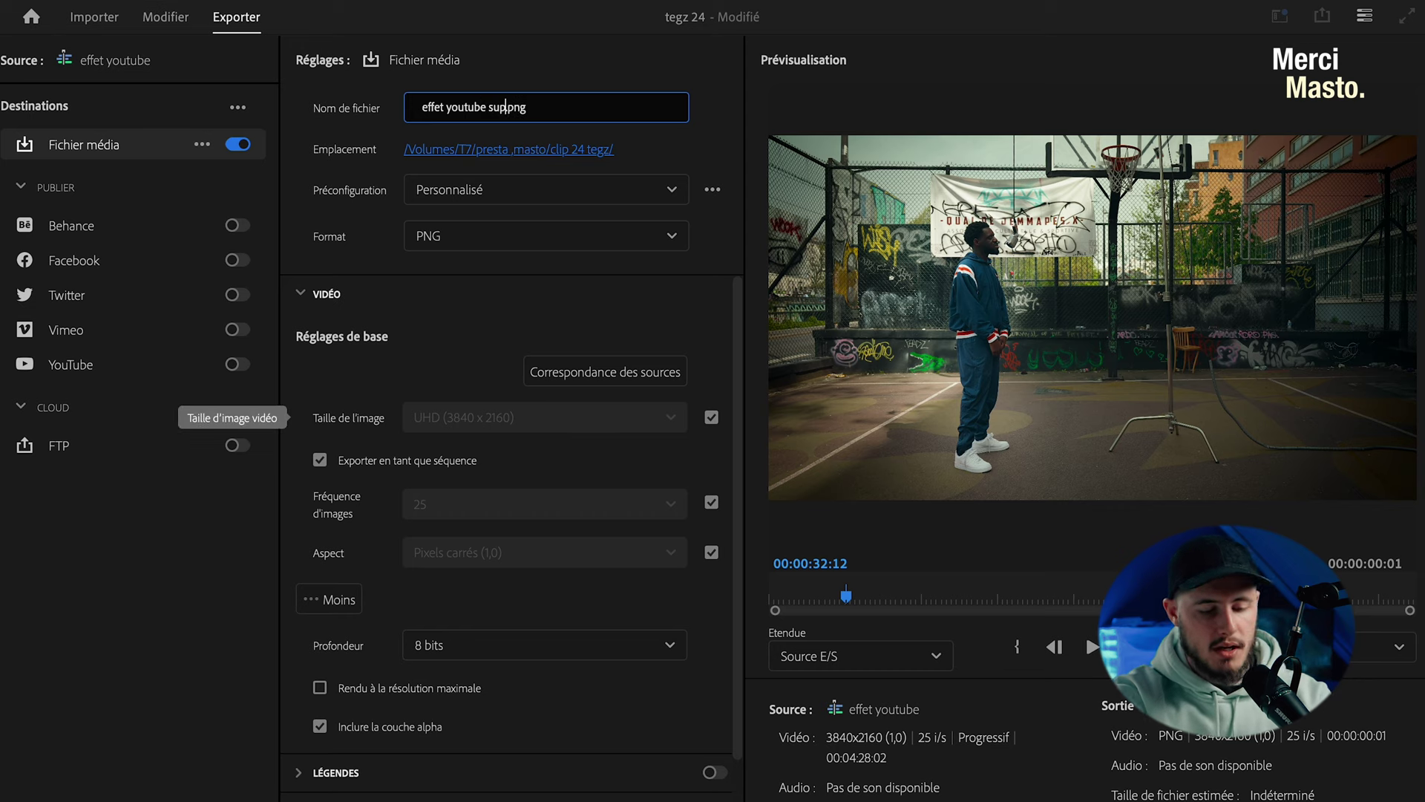
{"action": "type", "text": "primer pied"}
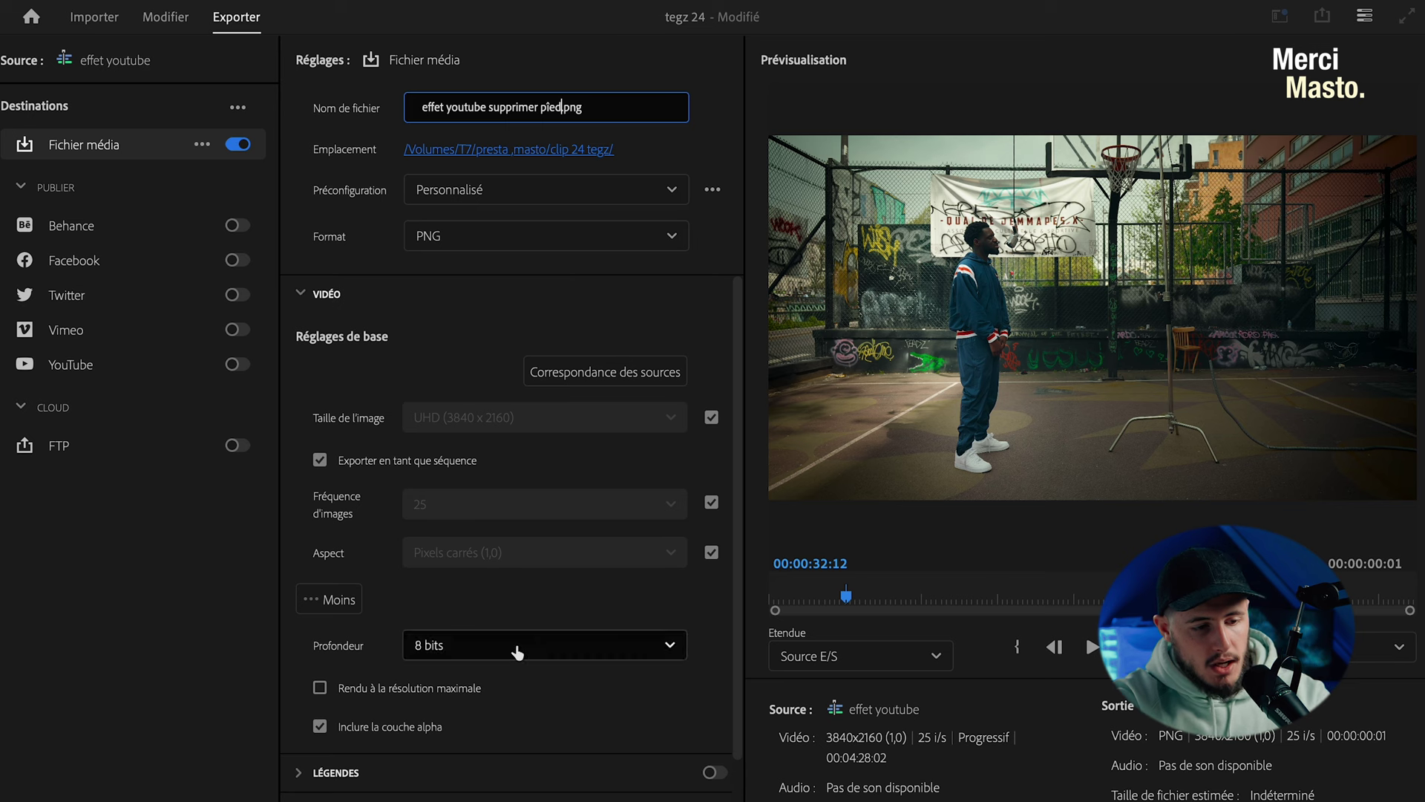
{"action": "left_click", "coordinate": [369, 688]}
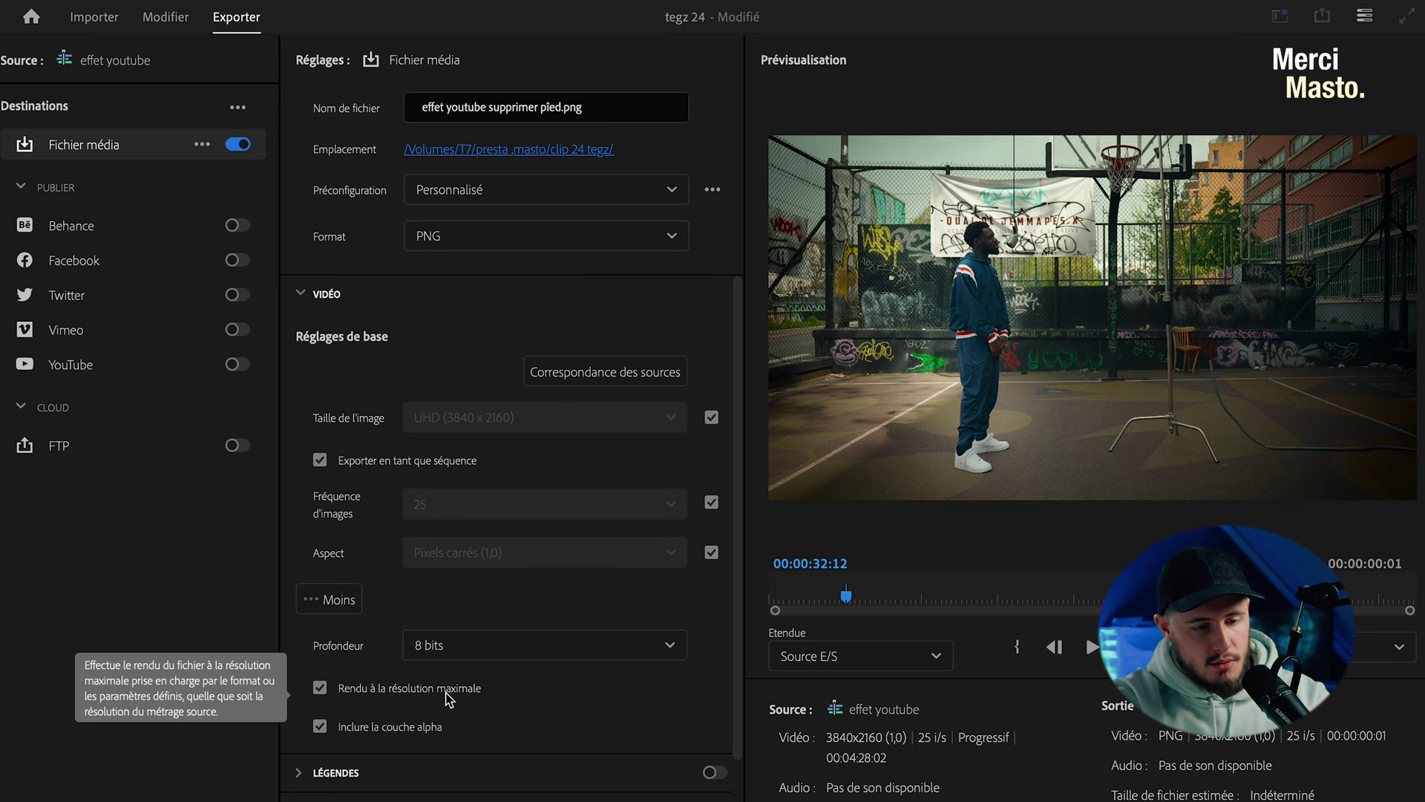
{"action": "scroll", "coordinate": [482, 315], "scroll_direction": "down", "scroll_amount": 2}
{"action": "scroll", "coordinate": [482, 315], "scroll_direction": "up", "scroll_amount": 2}
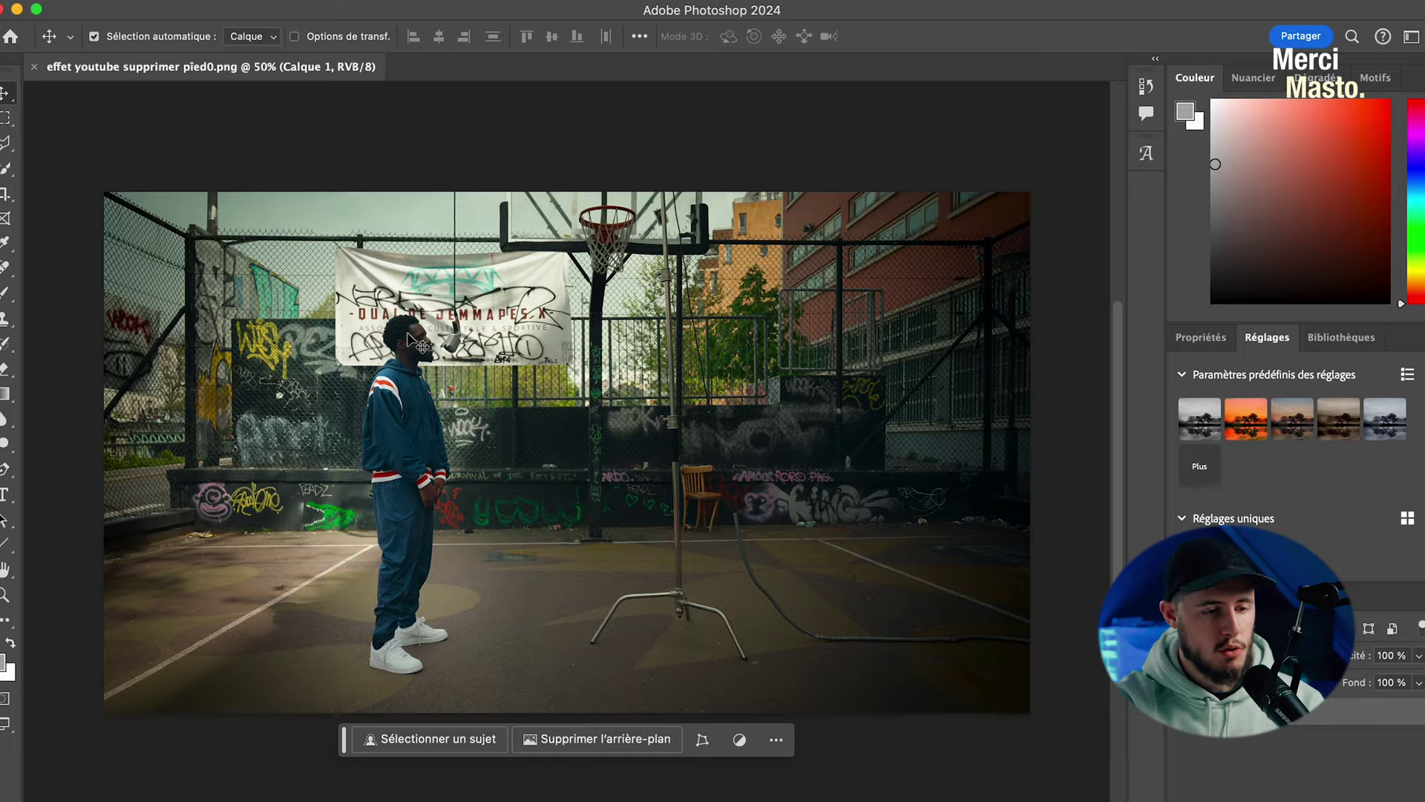
Step: Switch to Photoshop with the exported frame effet youtube supprimer pied0.png and activate the Polygonal Lasso tool
{"action": "scroll", "coordinate": [407, 339], "scroll_direction": "up", "scroll_amount": 8}
{"action": "scroll", "coordinate": [407, 340], "scroll_direction": "down", "scroll_amount": 2}
{"action": "scroll", "coordinate": [407, 339], "scroll_direction": "up", "scroll_amount": 6}
{"action": "scroll", "coordinate": [407, 331], "scroll_direction": "down", "scroll_amount": 8}
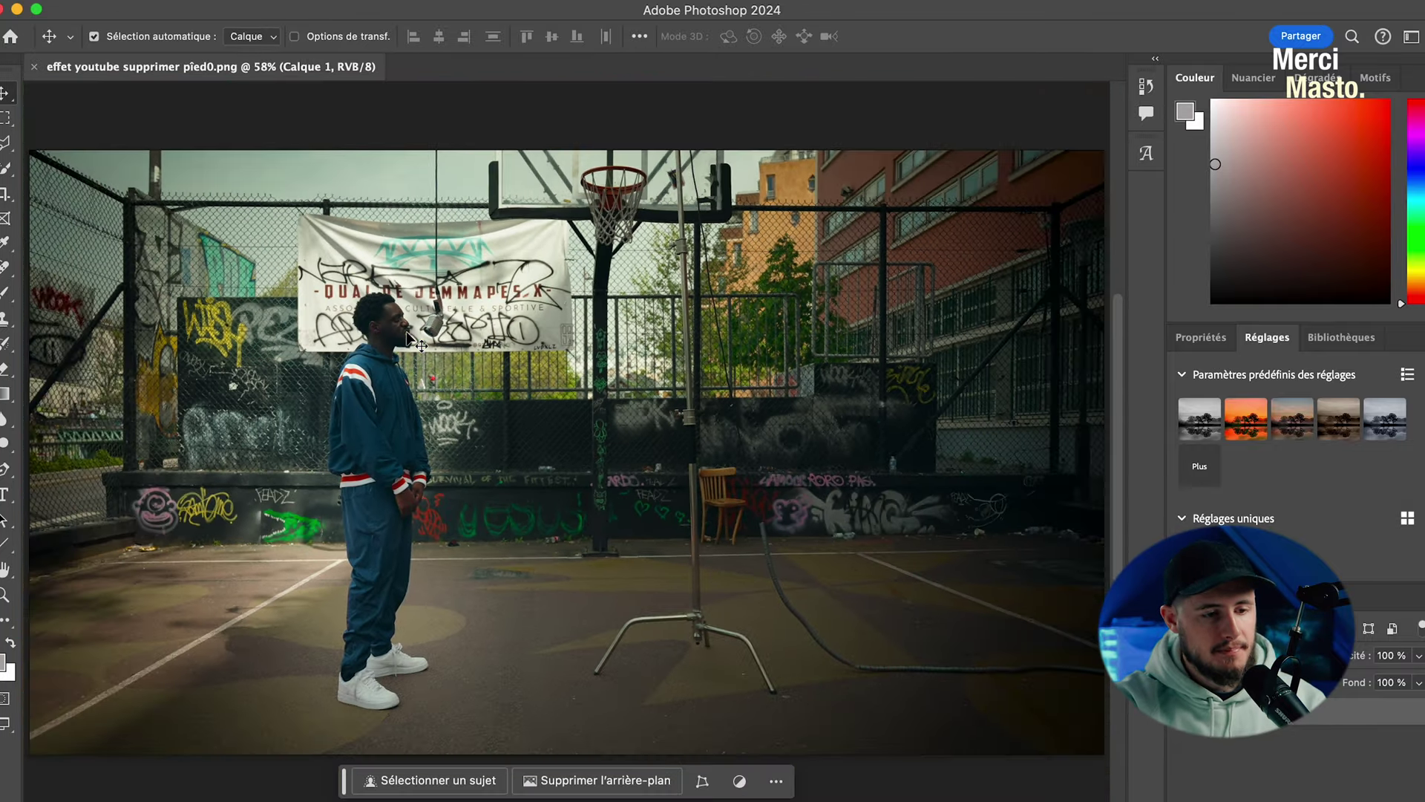
{"action": "key", "text": "l"}
{"action": "scroll", "coordinate": [415, 349], "scroll_direction": "up", "scroll_amount": 2}
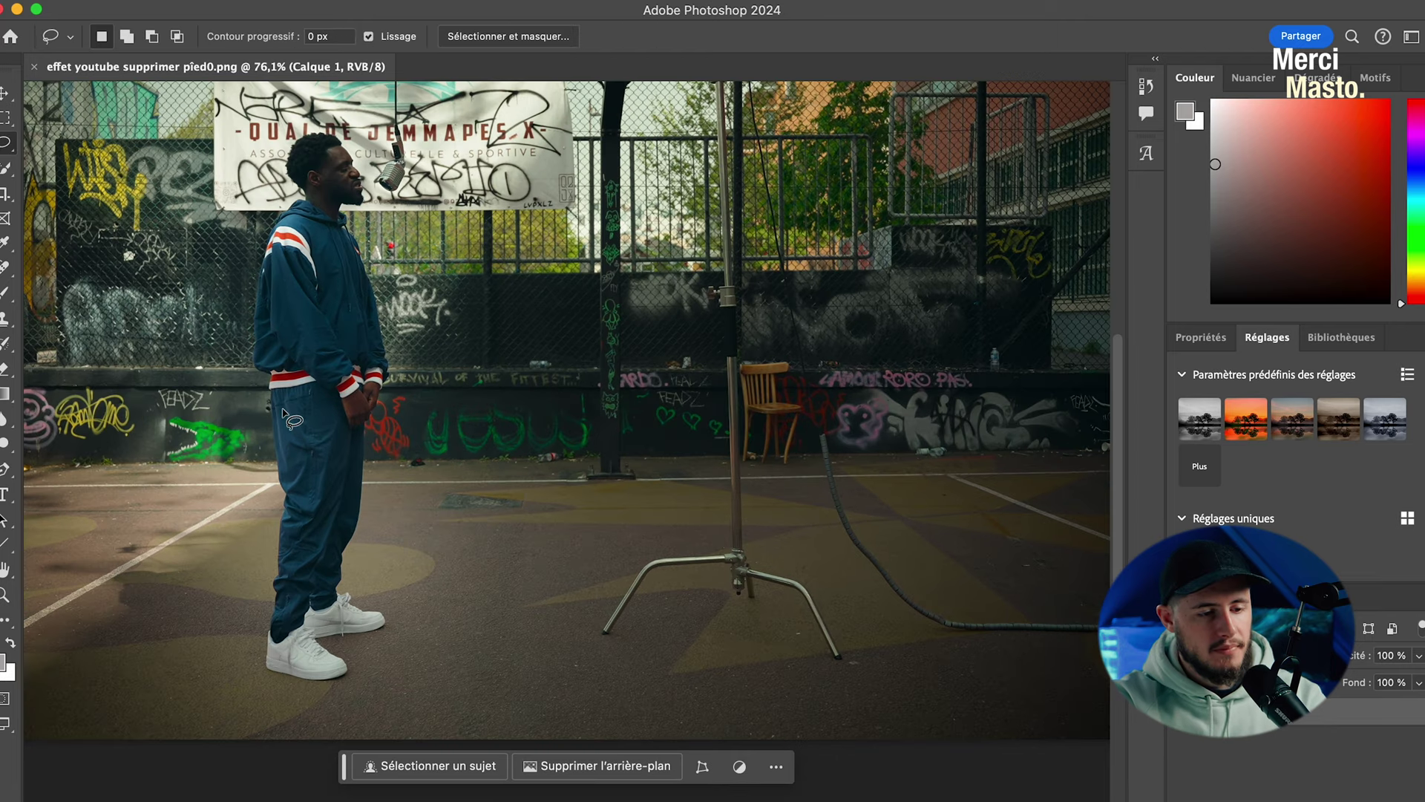
{"action": "scroll", "coordinate": [297, 401], "scroll_direction": "down", "scroll_amount": 3}
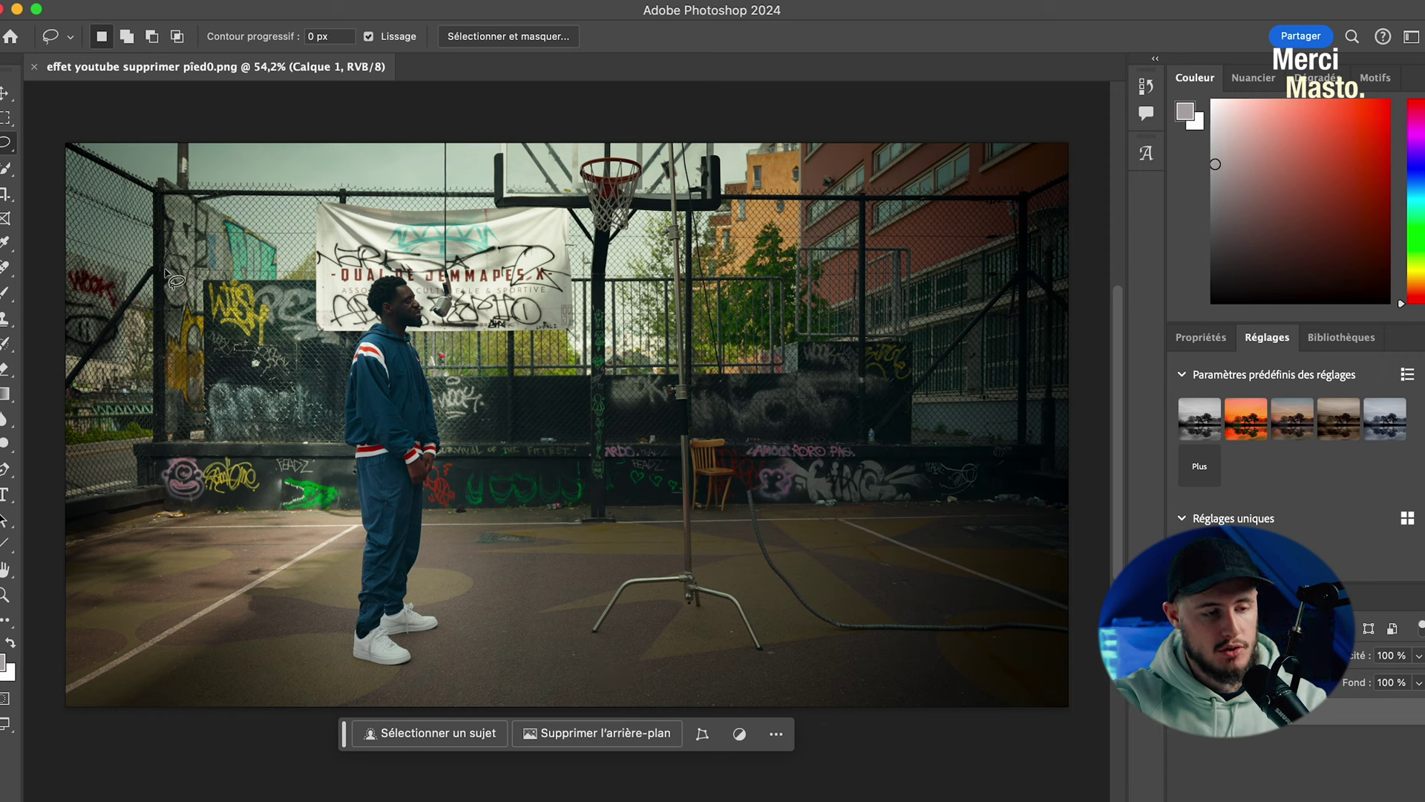
{"action": "left_click", "coordinate": [4, 148]}
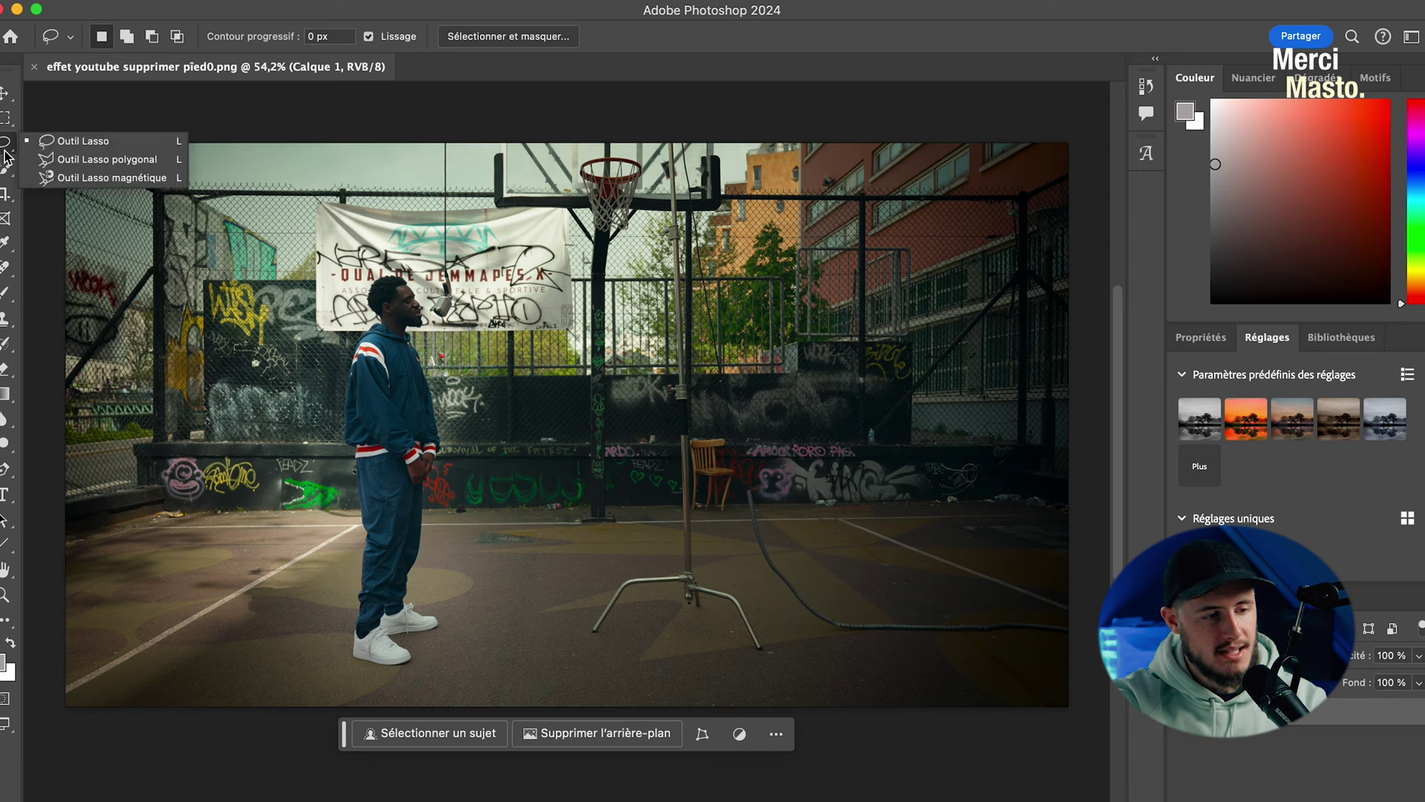
{"action": "left_click", "coordinate": [134, 167]}
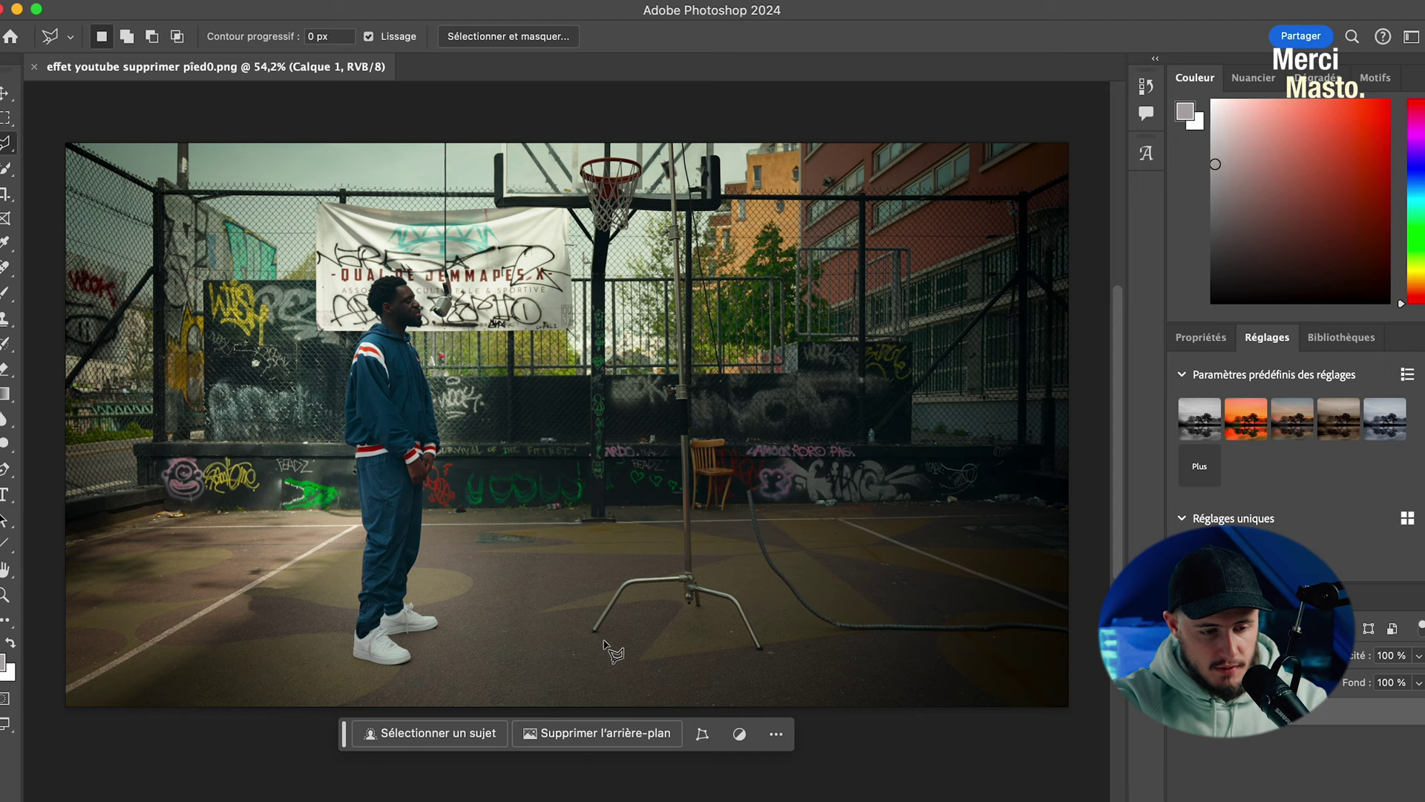
Step: Start a polygonal selection along the inner underside of the metal stand's legs, passing below its centre joint
{"action": "left_click", "coordinate": [603, 640]}
{"action": "left_click", "coordinate": [630, 590]}
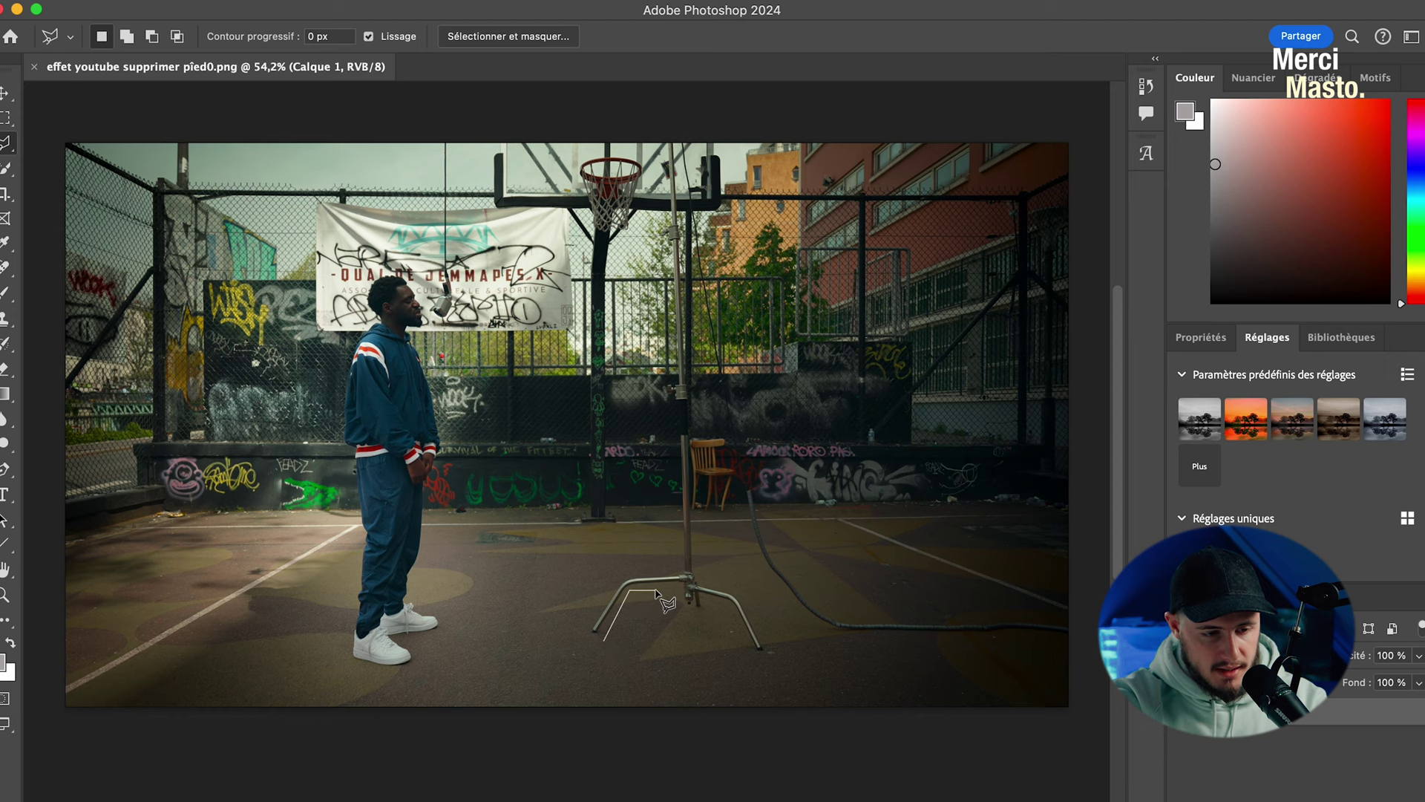
{"action": "left_click", "coordinate": [675, 589]}
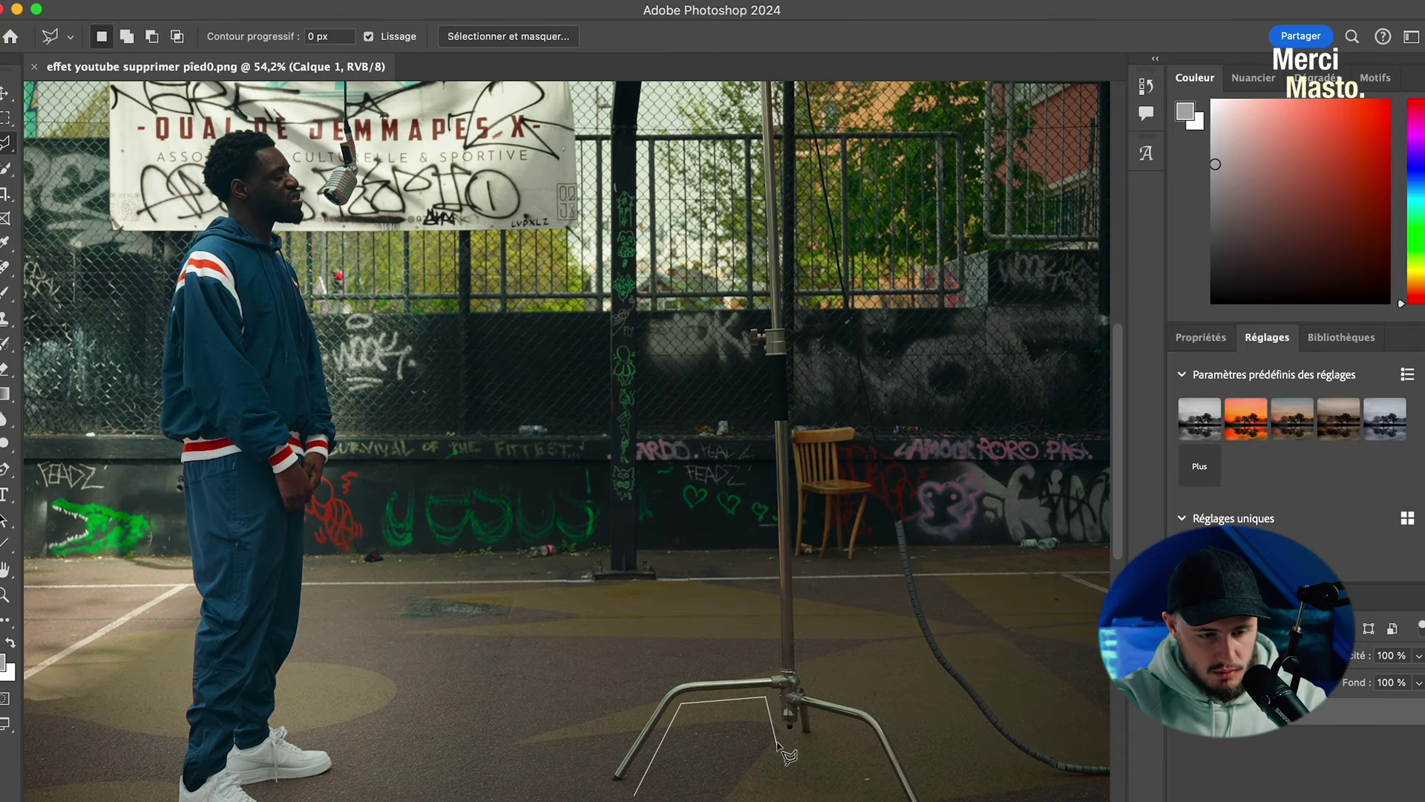
{"action": "left_click", "coordinate": [779, 735]}
{"action": "left_click", "coordinate": [807, 740]}
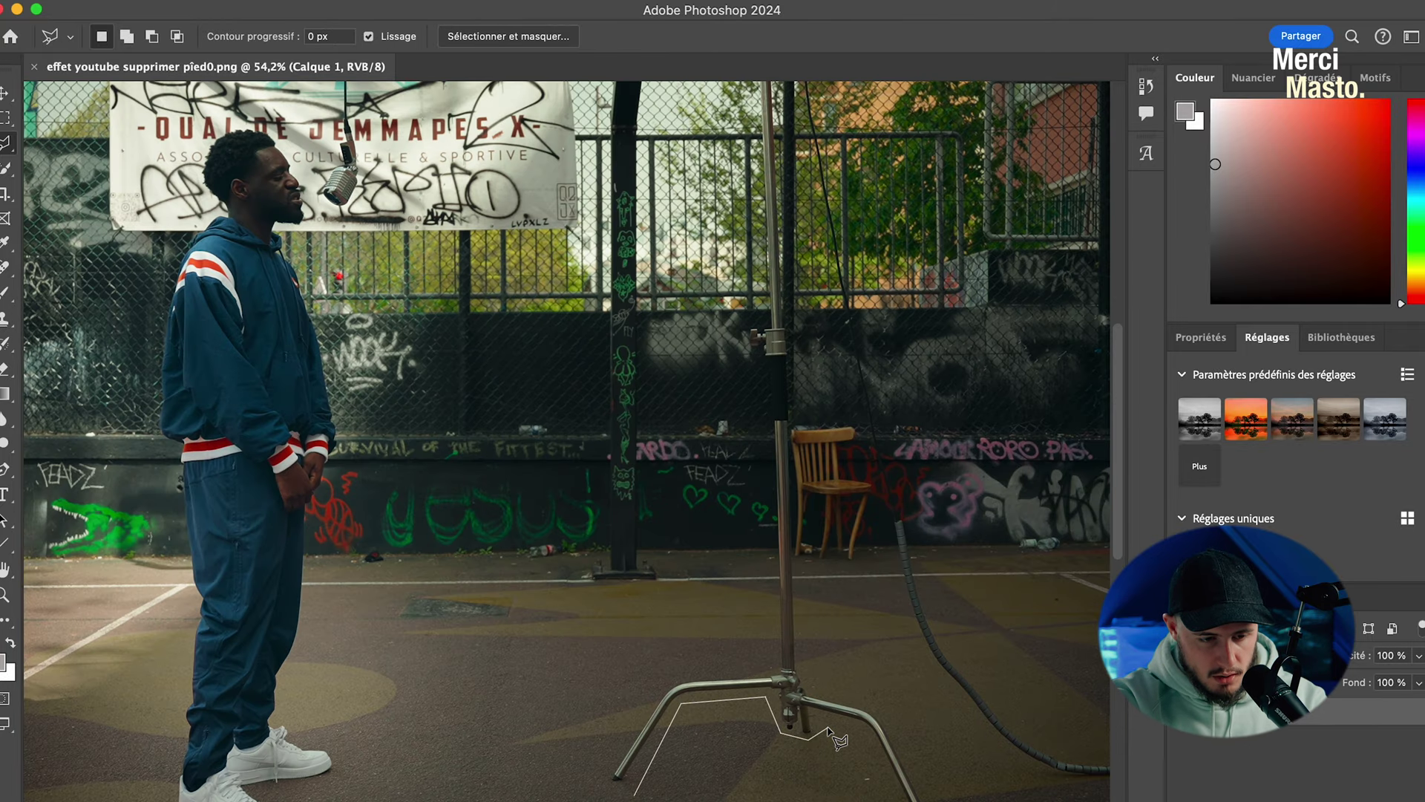
{"action": "left_click", "coordinate": [830, 728]}
{"action": "left_click", "coordinate": [861, 729]}
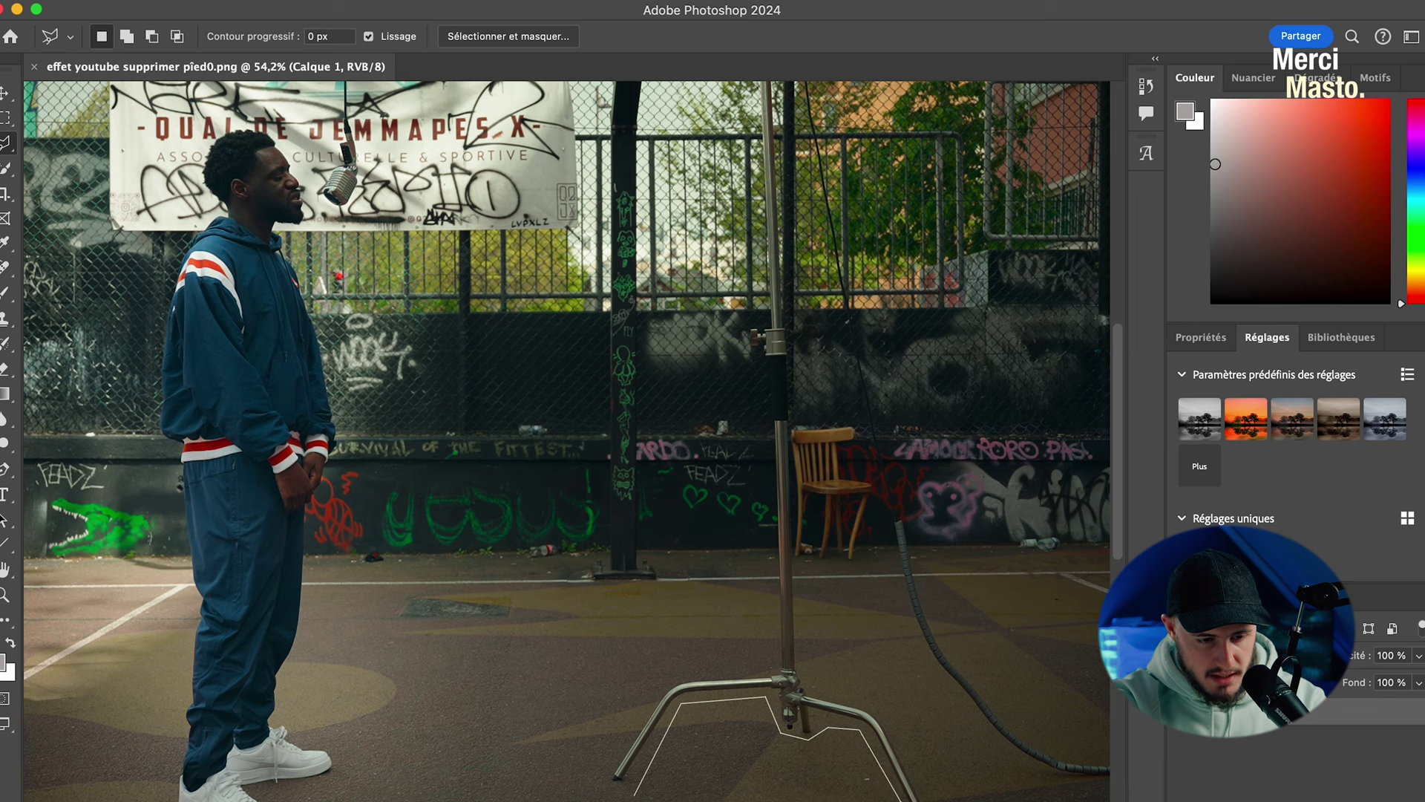
{"action": "scroll", "coordinate": [567, 441], "scroll_direction": "down", "scroll_amount": 2}
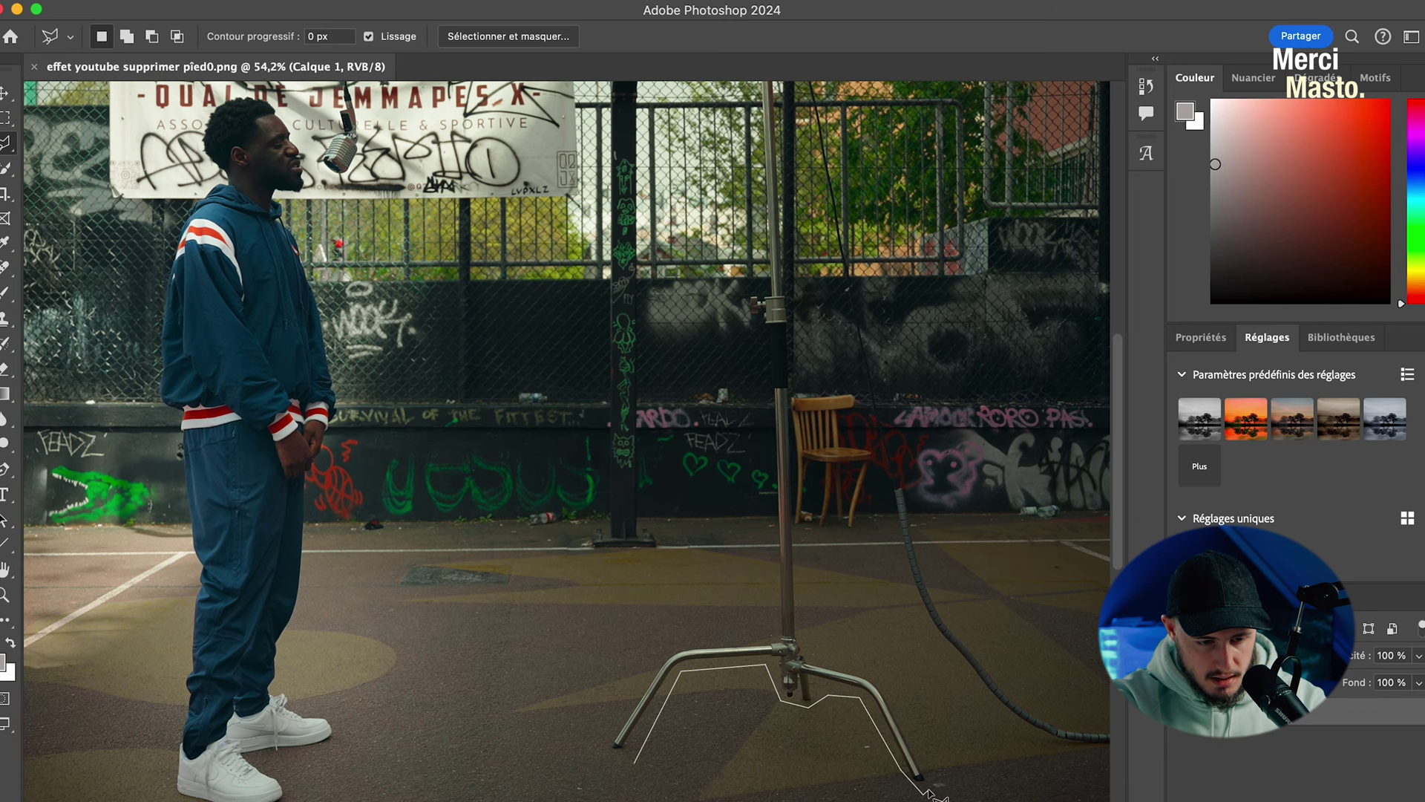
Step: Continue the selection outline around the stand's right foot and up the right side of its pole past the image's upper edge
{"action": "left_click", "coordinate": [928, 792]}
{"action": "left_click", "coordinate": [927, 744]}
{"action": "left_click", "coordinate": [880, 672]}
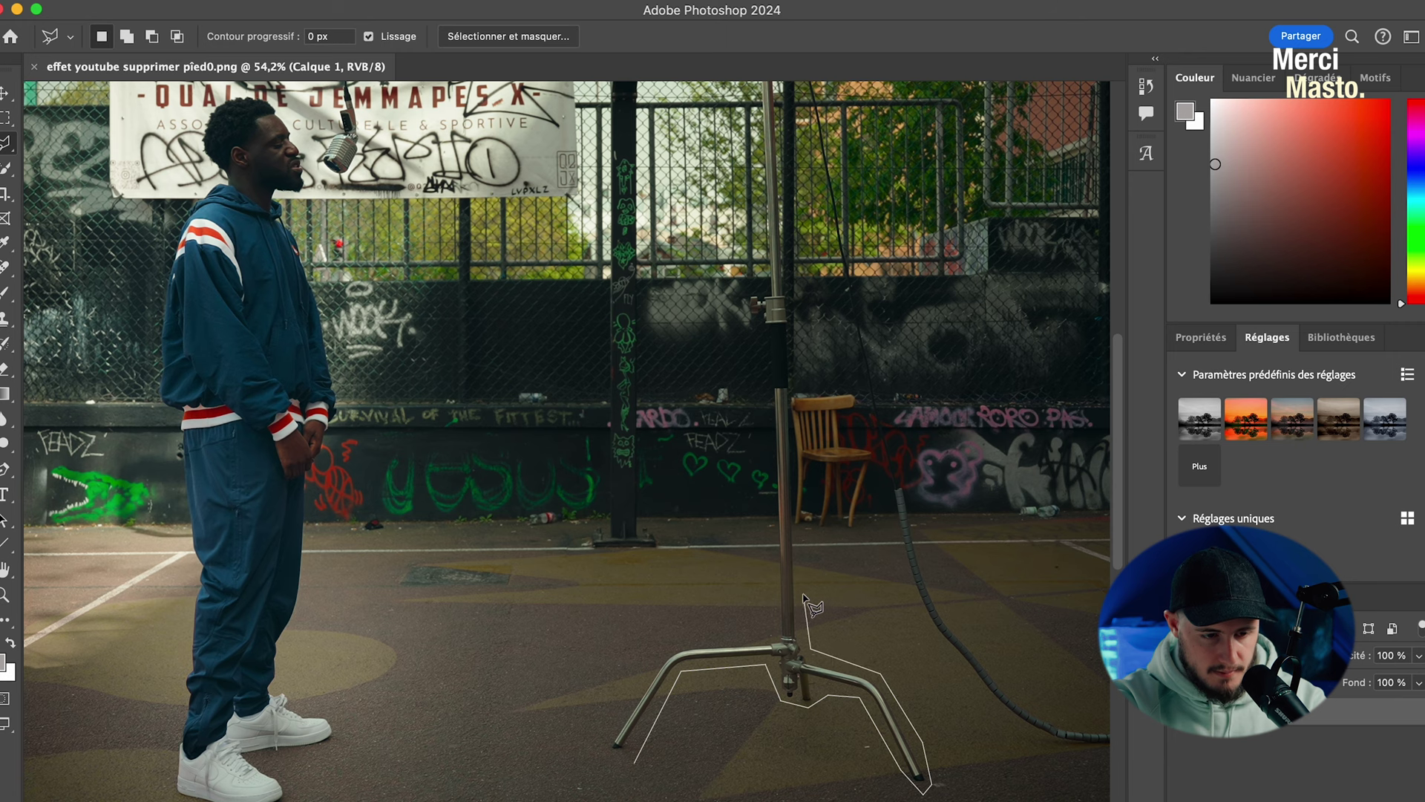
{"action": "key", "text": "super+minus"}
{"action": "scroll", "coordinate": [711, 150], "scroll_direction": "up", "scroll_amount": 3}
{"action": "left_click", "coordinate": [710, 115]}
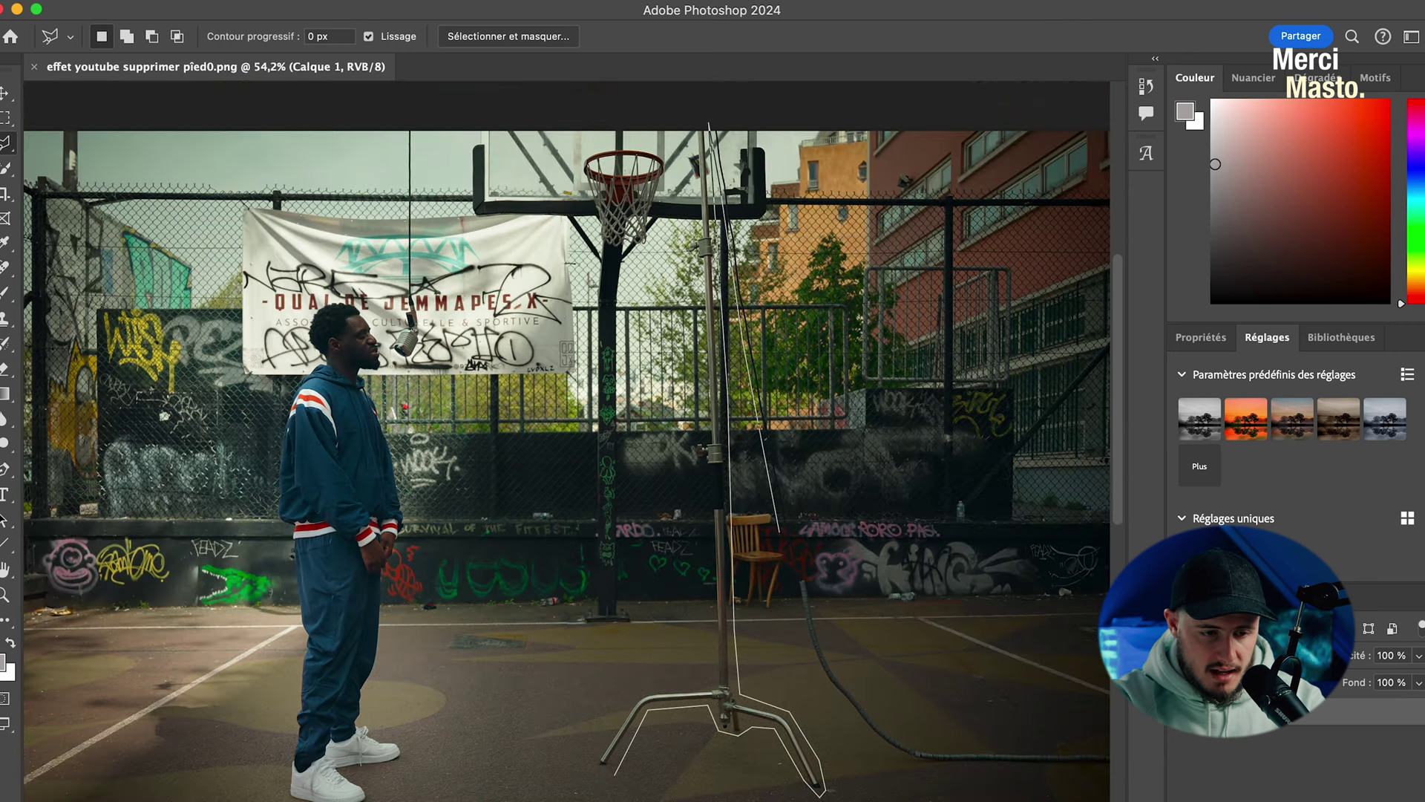
Step: Extend the outline around the hanging cable to the image's right edge and down the pole's left side, closing it at the left foot
{"action": "left_click", "coordinate": [814, 661]}
{"action": "scroll", "coordinate": [957, 768], "scroll_direction": "right", "scroll_amount": 5}
{"action": "left_click", "coordinate": [953, 742]}
{"action": "left_click", "coordinate": [576, 625]}
{"action": "left_click", "coordinate": [445, 117]}
{"action": "left_click", "coordinate": [474, 653]}
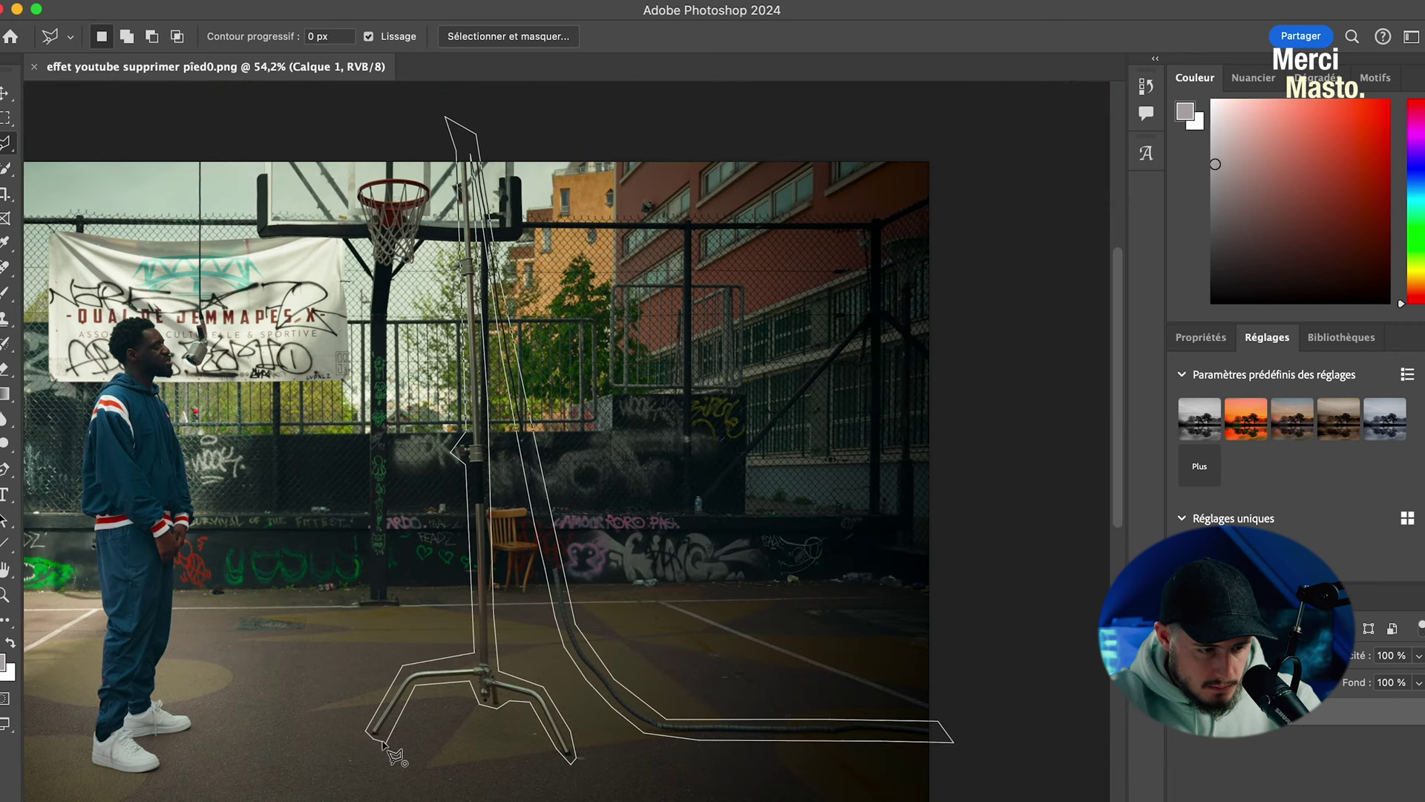
{"action": "left_click", "coordinate": [396, 760]}
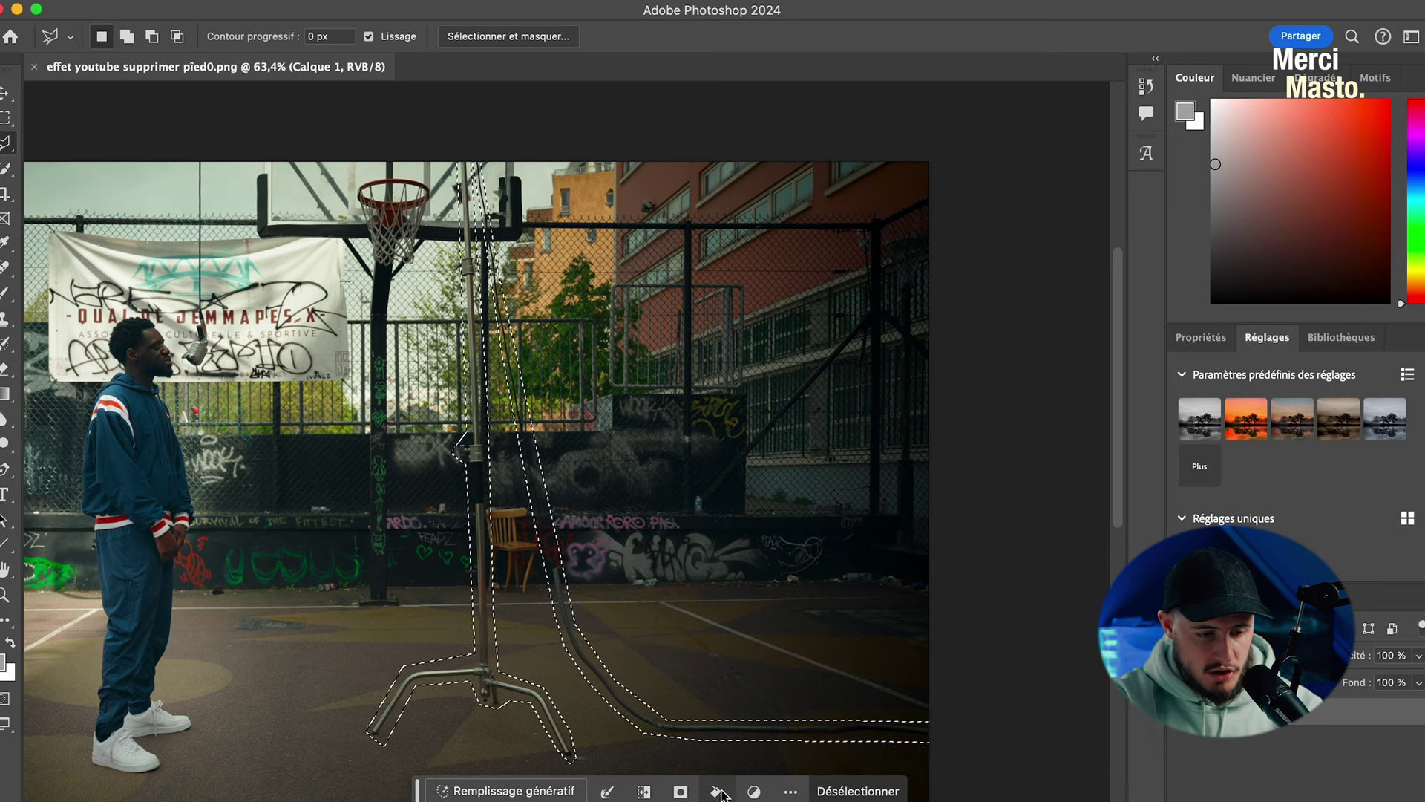
Step: Fill the selected stand and cable using content-aware fill with colour adaptation, Normal mode and 100% opacity, and clear the selection
{"action": "left_click", "coordinate": [717, 792]}
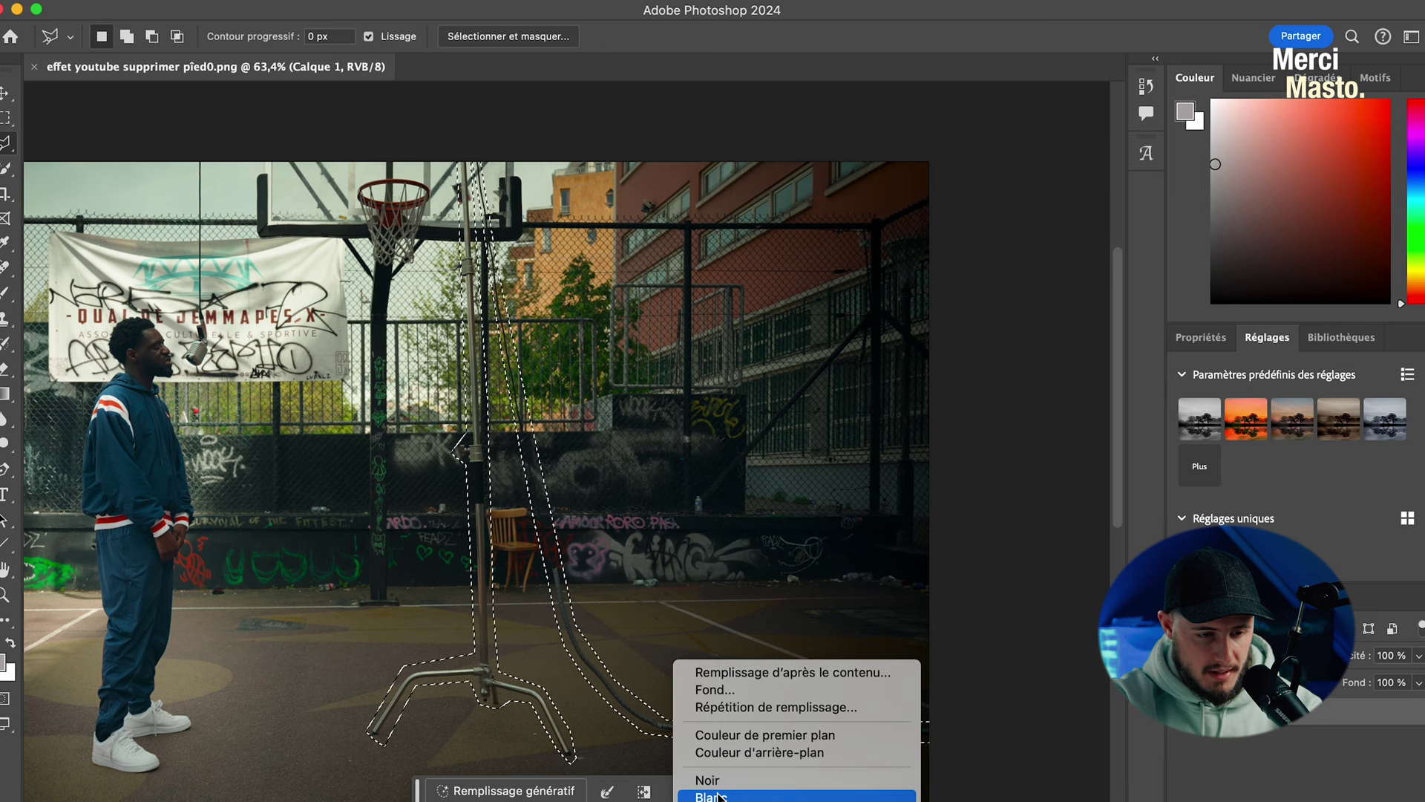
{"action": "left_click", "coordinate": [747, 674]}
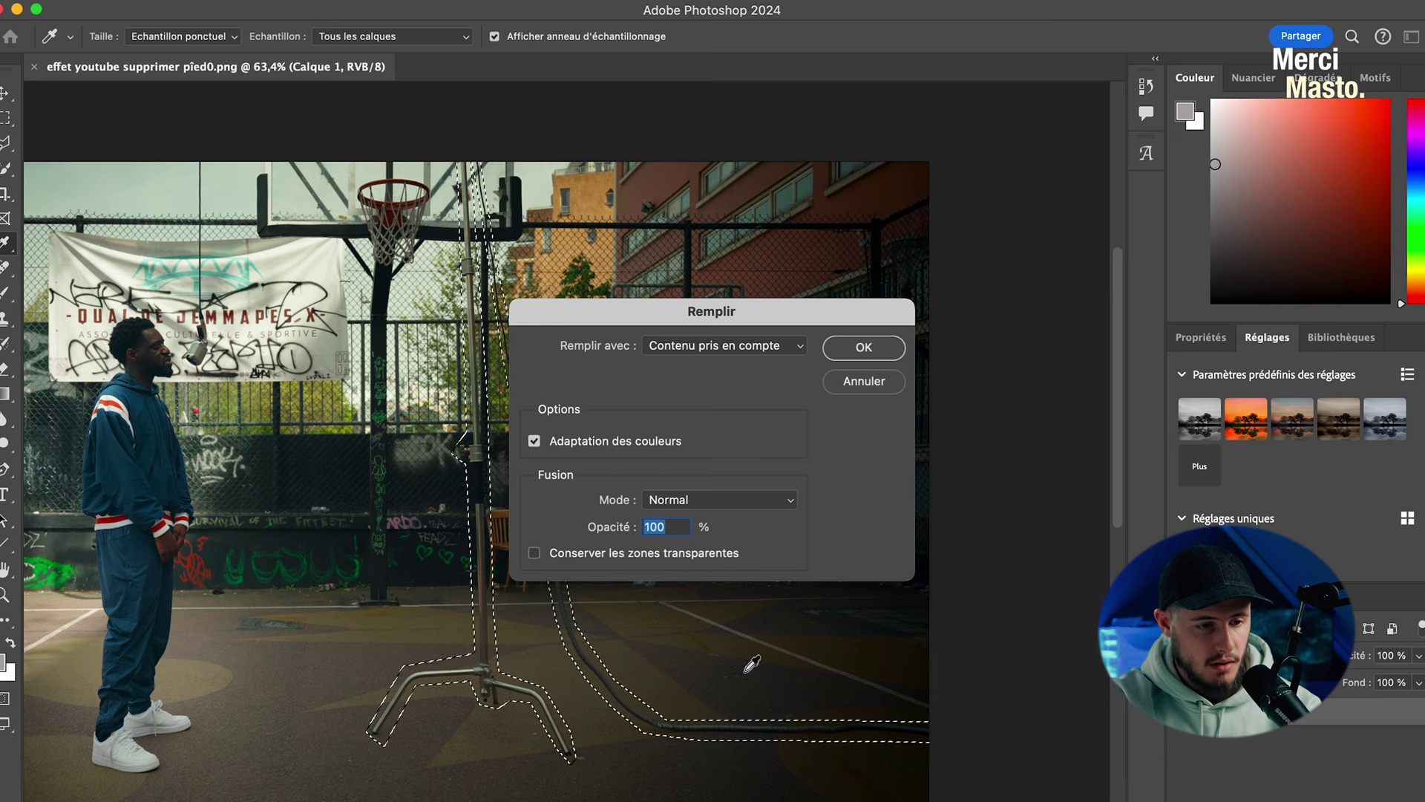
{"action": "left_click", "coordinate": [862, 354]}
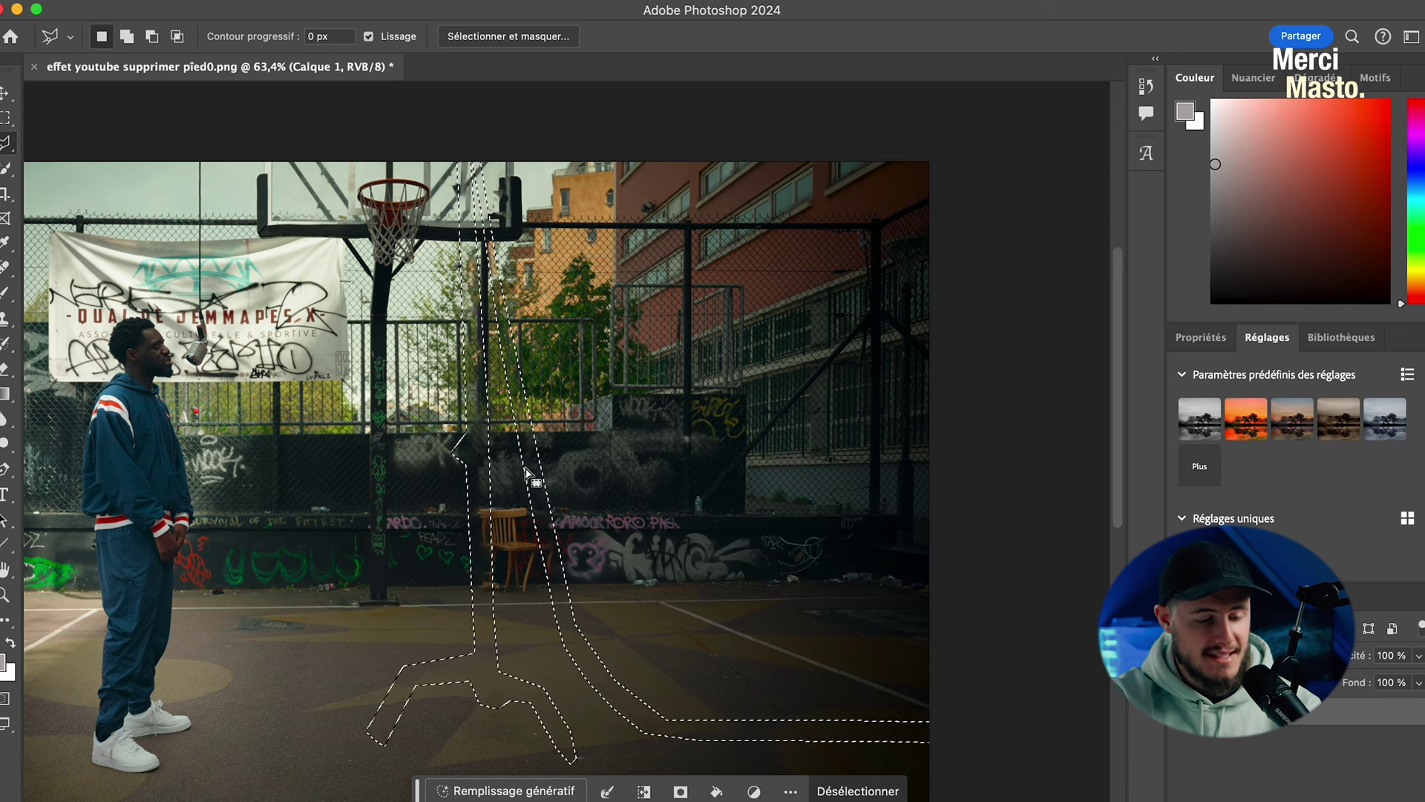
{"action": "scroll", "coordinate": [662, 616], "scroll_direction": "down", "scroll_amount": 3}
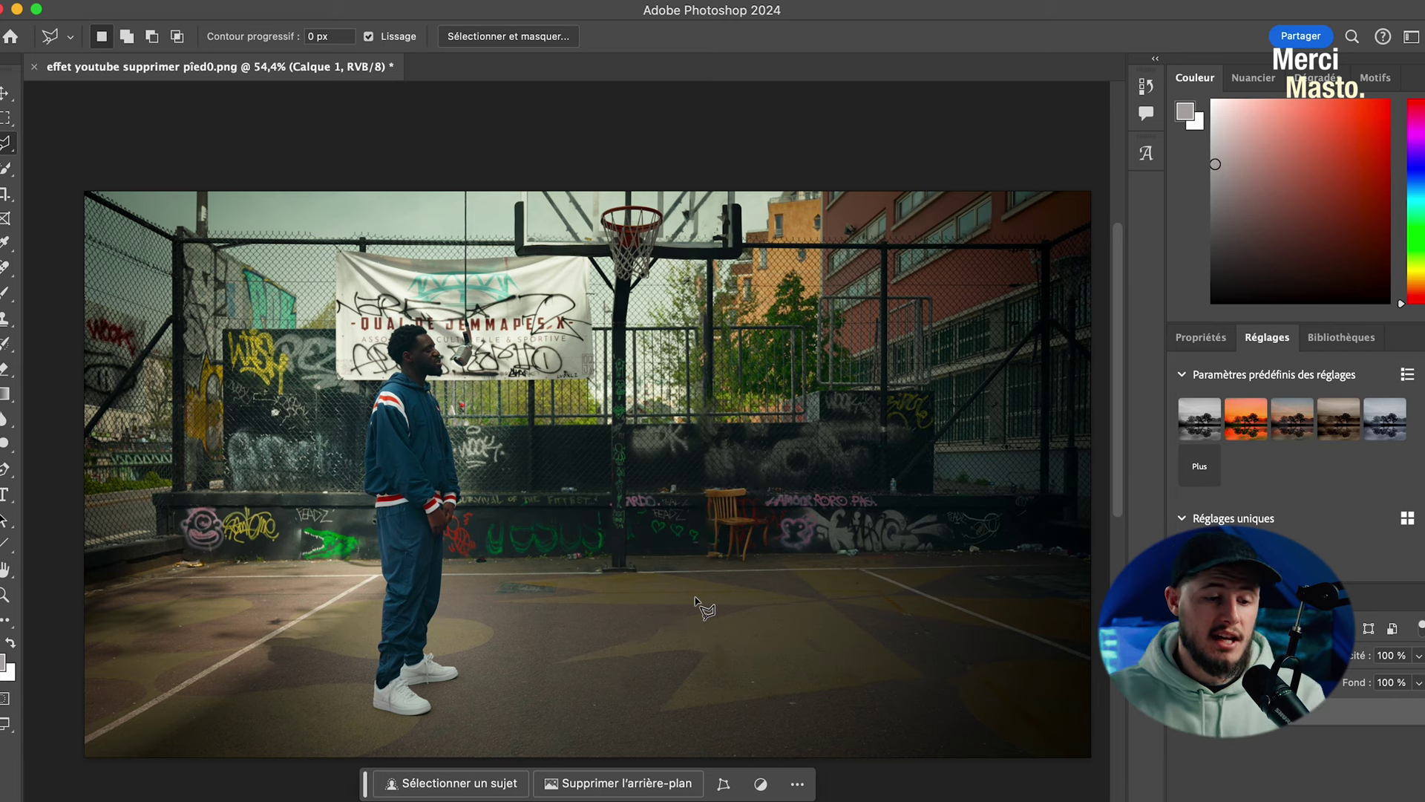
Step: Examine the retouched fence, basketball backboard and court floor for leftover traces of the stand and cable
{"action": "scroll", "coordinate": [702, 605], "scroll_direction": "up", "scroll_amount": 5}
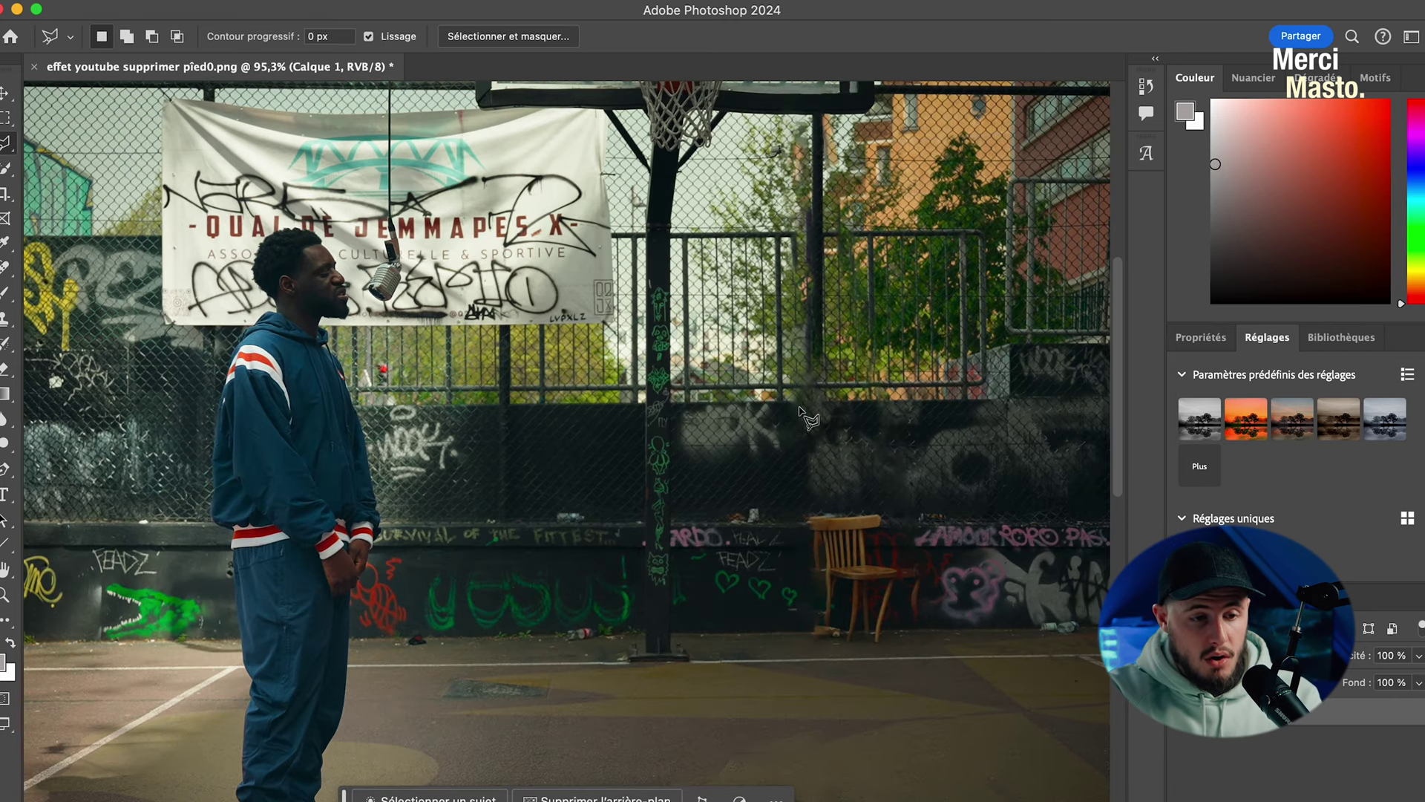
{"action": "scroll", "coordinate": [780, 464], "scroll_direction": "up", "scroll_amount": 5}
{"action": "scroll", "coordinate": [780, 464], "scroll_direction": "up", "scroll_amount": 4}
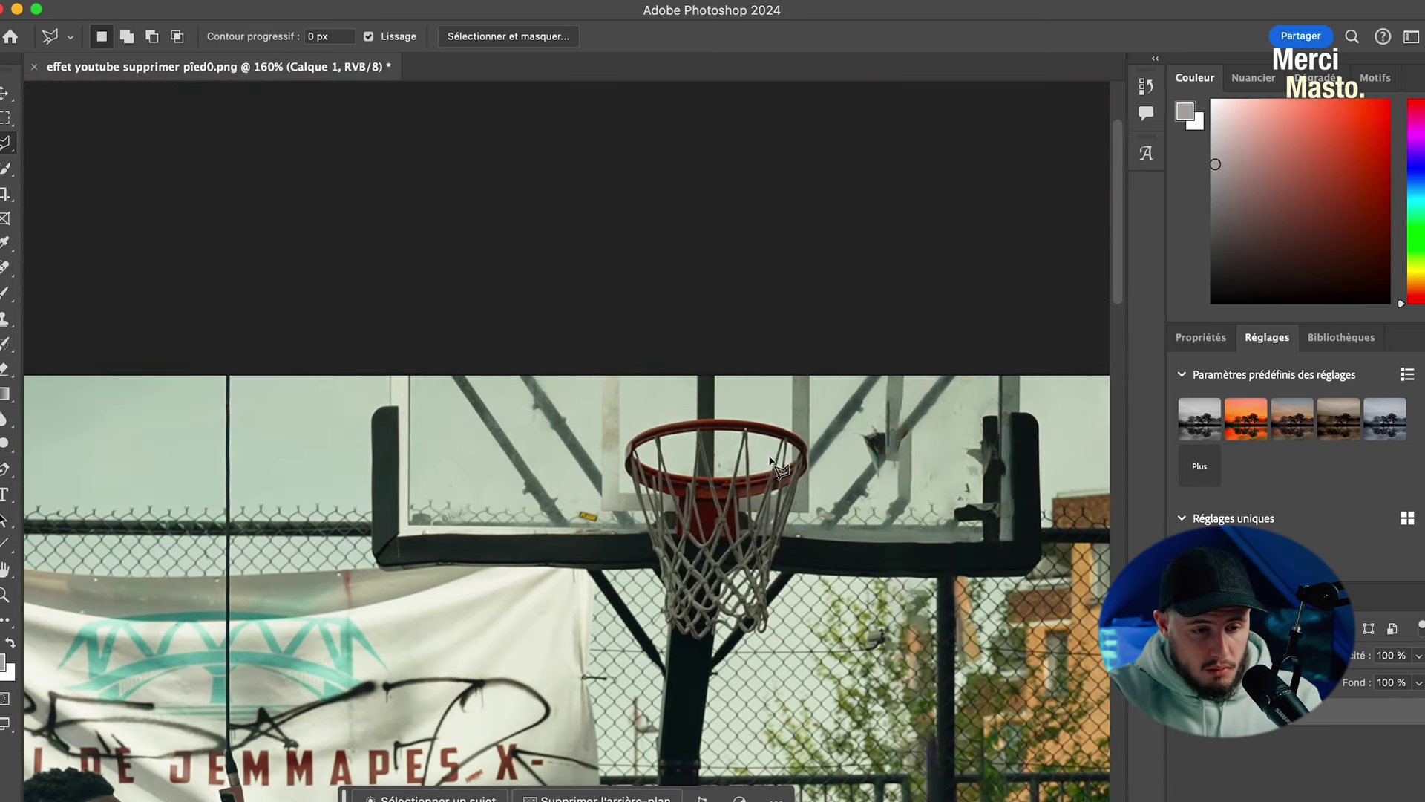
{"action": "scroll", "coordinate": [902, 575], "scroll_direction": "down", "scroll_amount": 4}
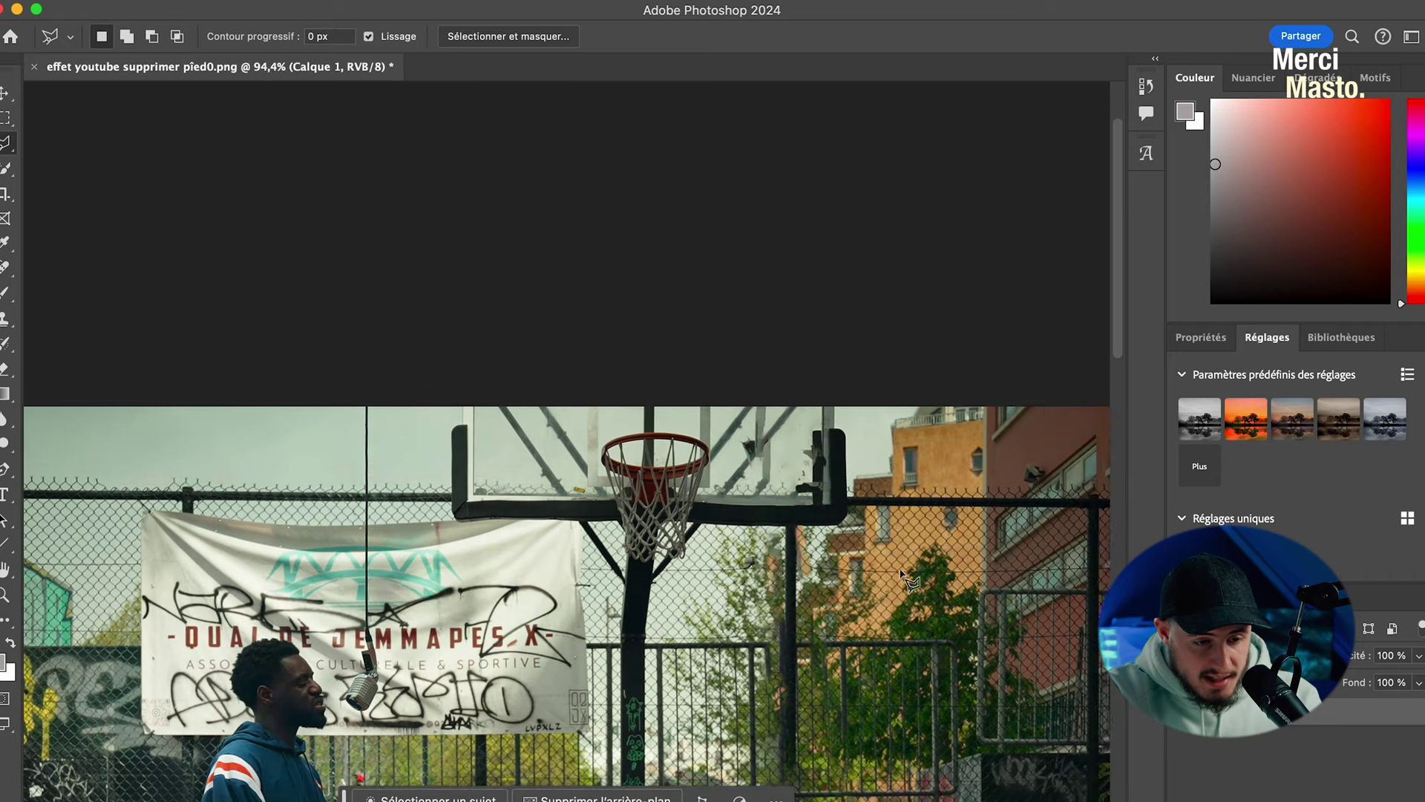
{"action": "scroll", "coordinate": [906, 573], "scroll_direction": "down", "scroll_amount": 5}
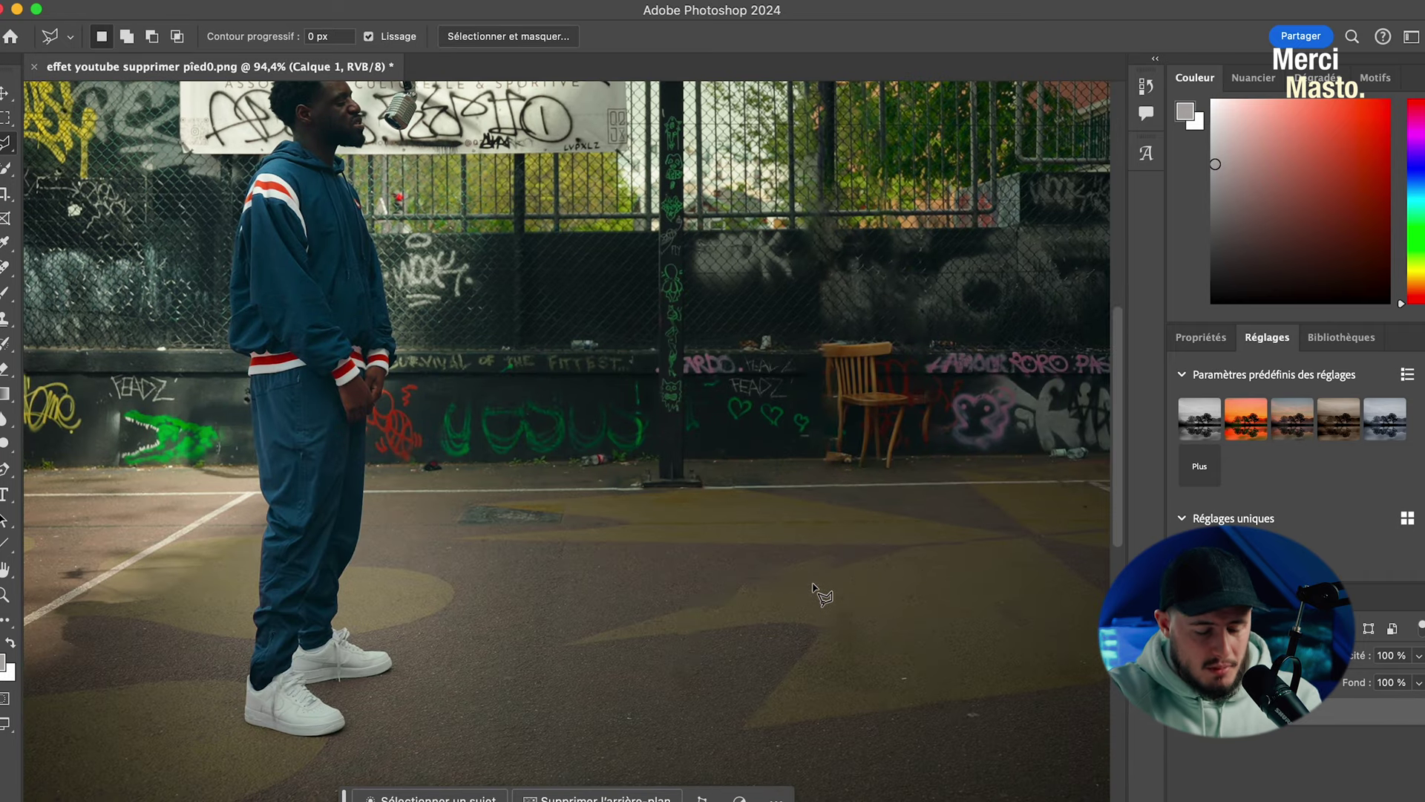
Step: Open the Export As settings for the retouched image and review the PNG format, image size and metadata options
{"action": "scroll", "coordinate": [818, 591], "scroll_direction": "down", "scroll_amount": 3}
{"action": "scroll", "coordinate": [817, 591], "scroll_direction": "down", "scroll_amount": 3}
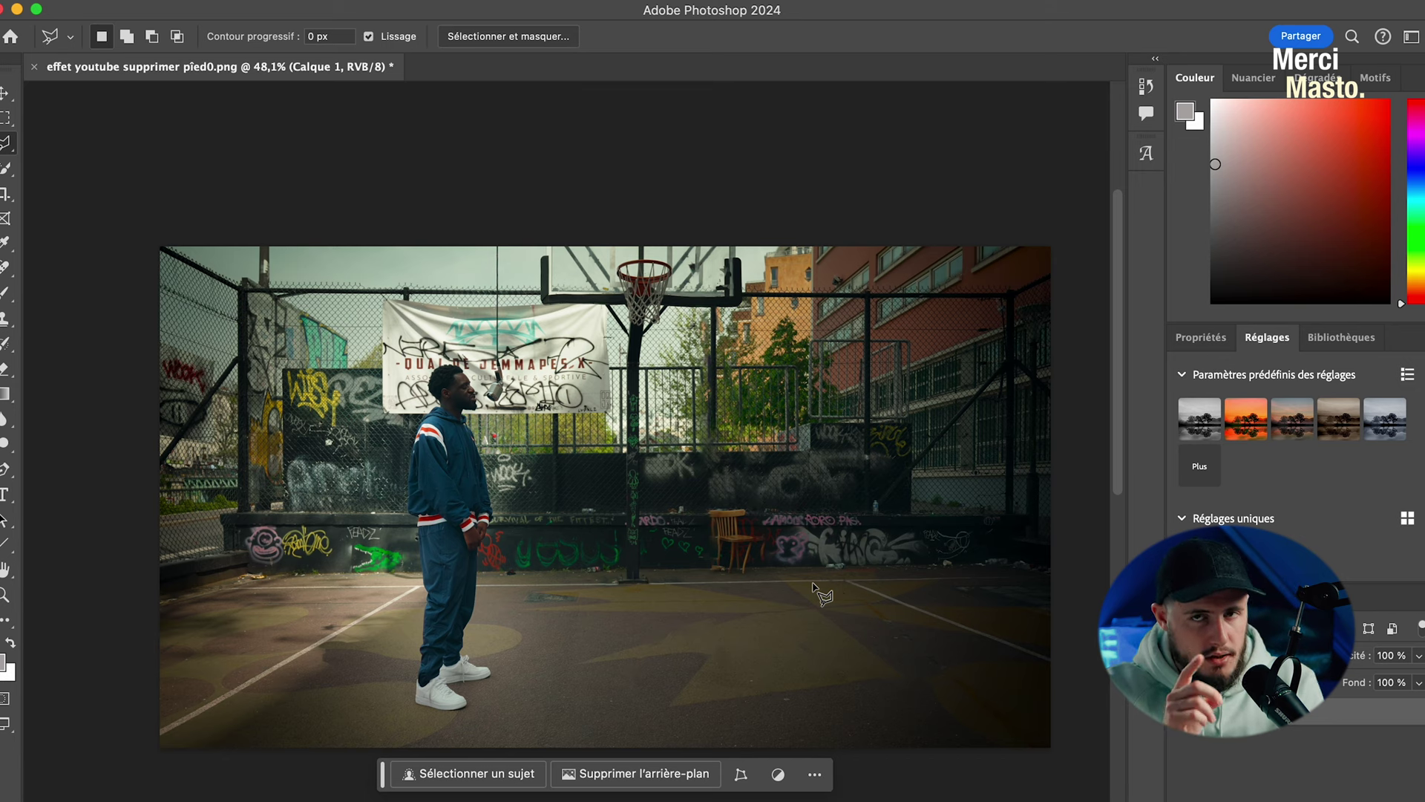
{"action": "left_click", "coordinate": [171, 2]}
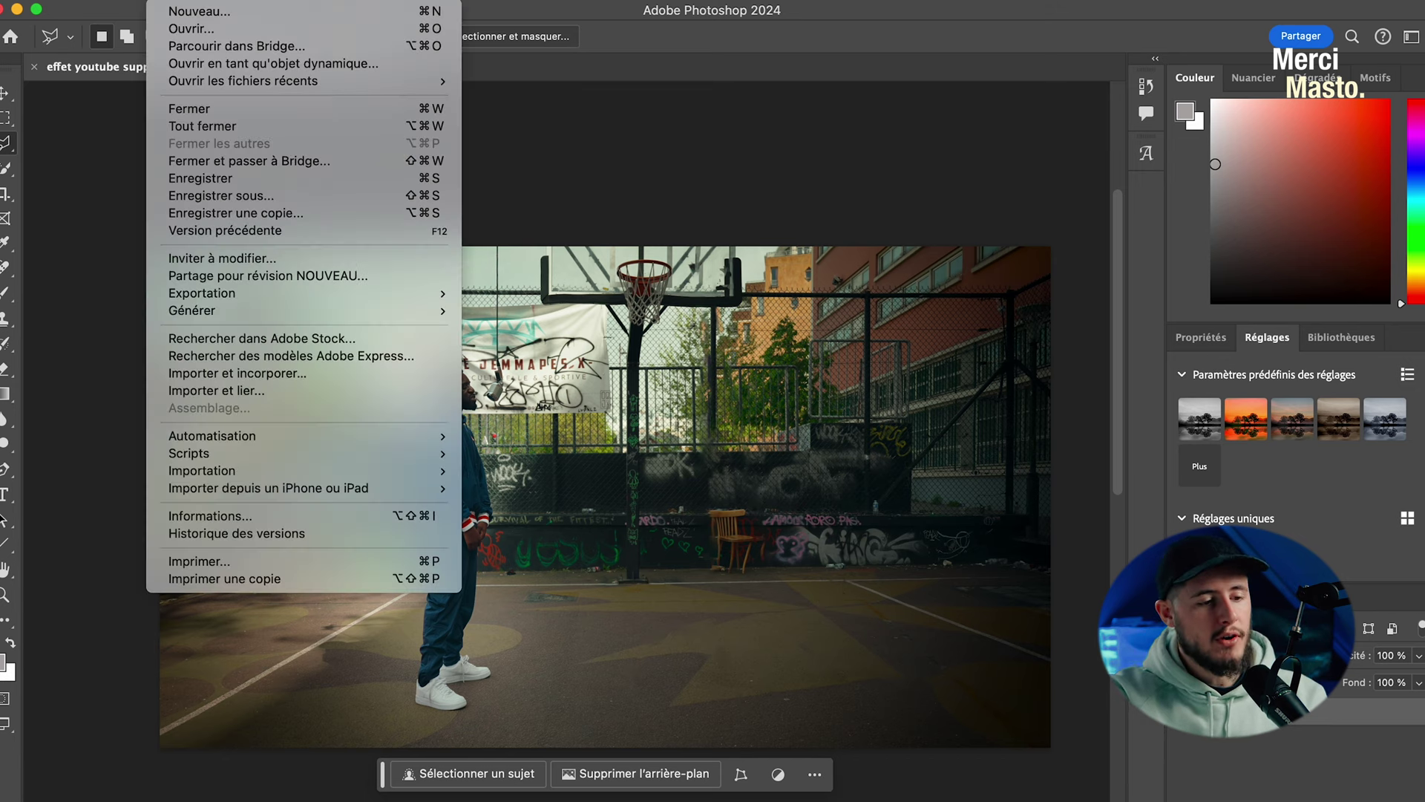
{"action": "mouse_move", "coordinate": [268, 304]}
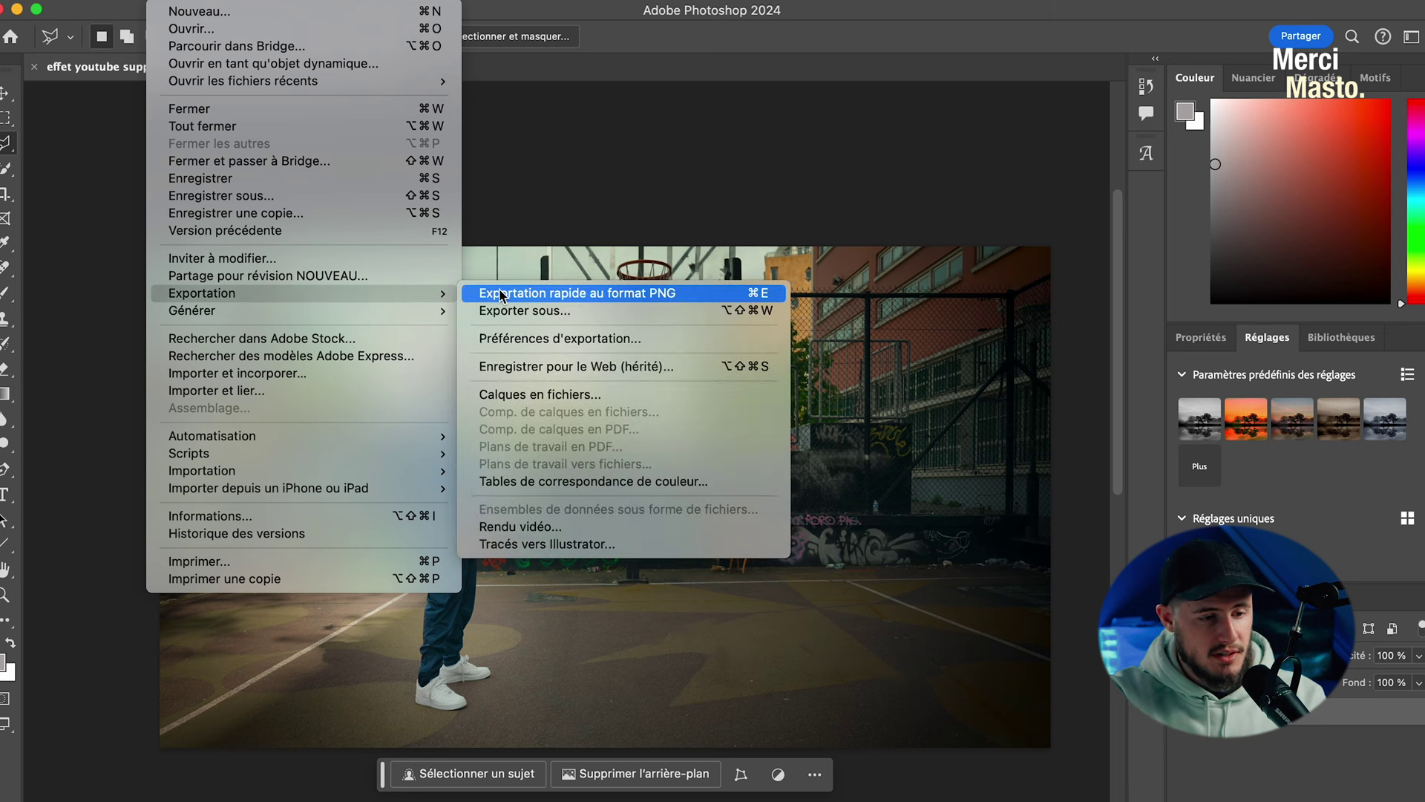
{"action": "left_click", "coordinate": [503, 318]}
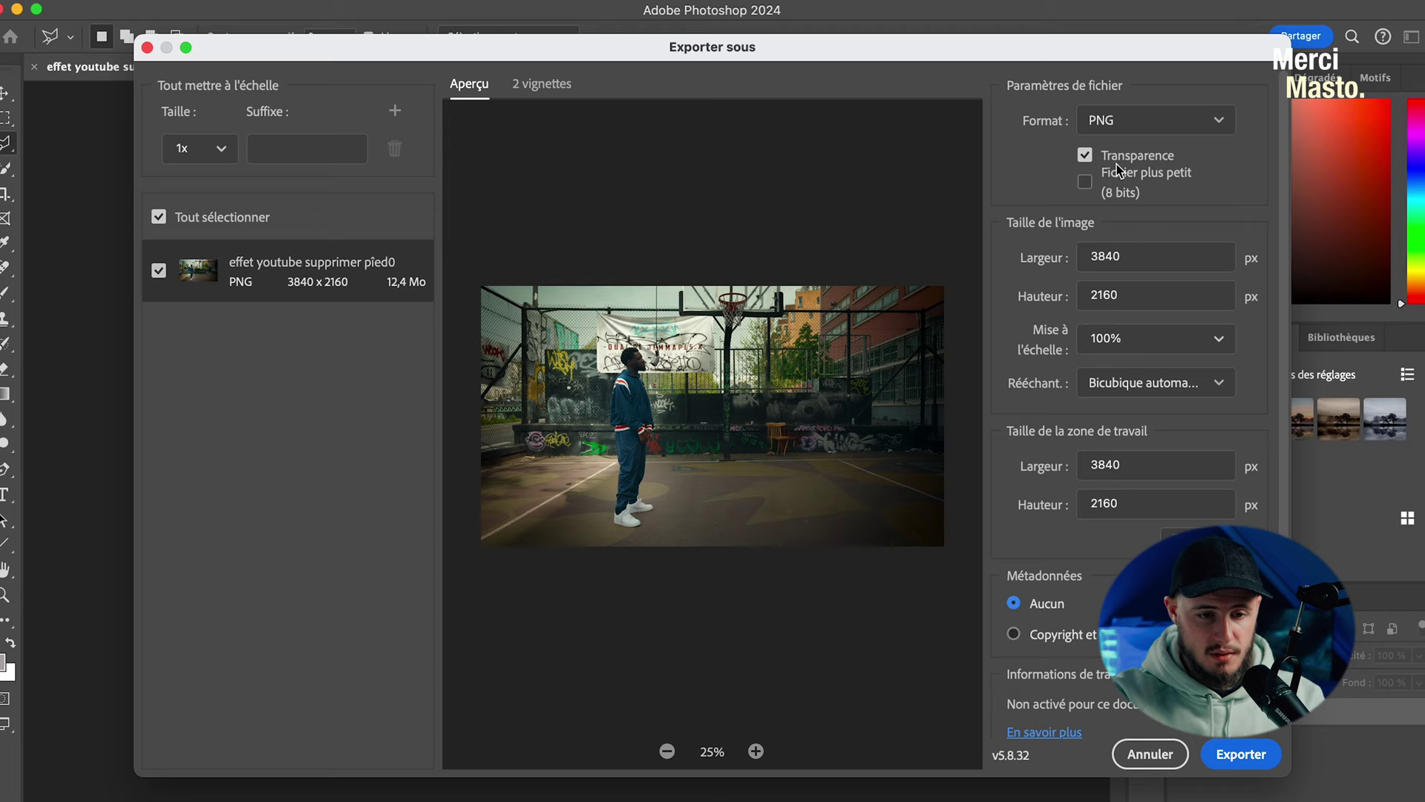
{"action": "scroll", "coordinate": [1055, 441], "scroll_direction": "down", "scroll_amount": 4}
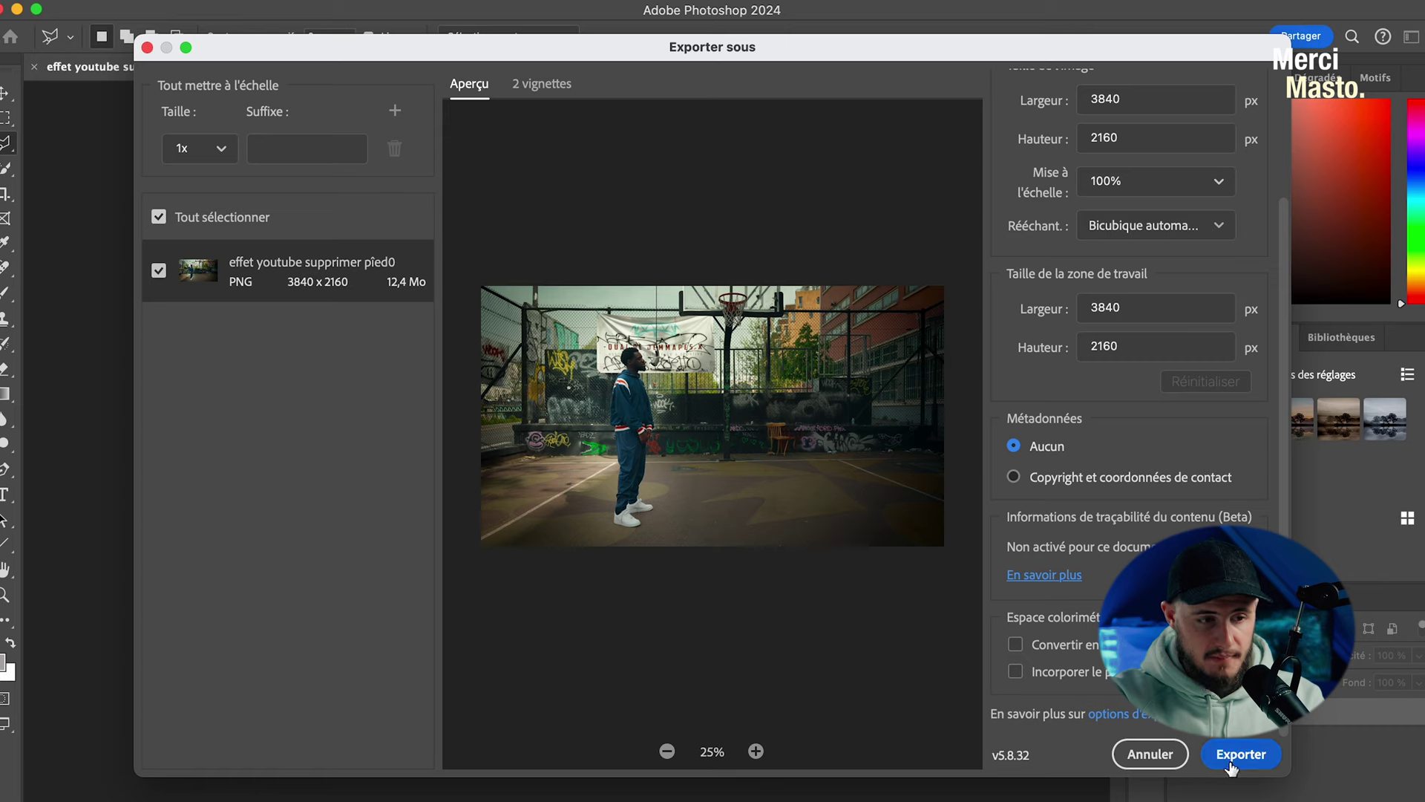
{"action": "scroll", "coordinate": [1210, 340], "scroll_direction": "up", "scroll_amount": 4}
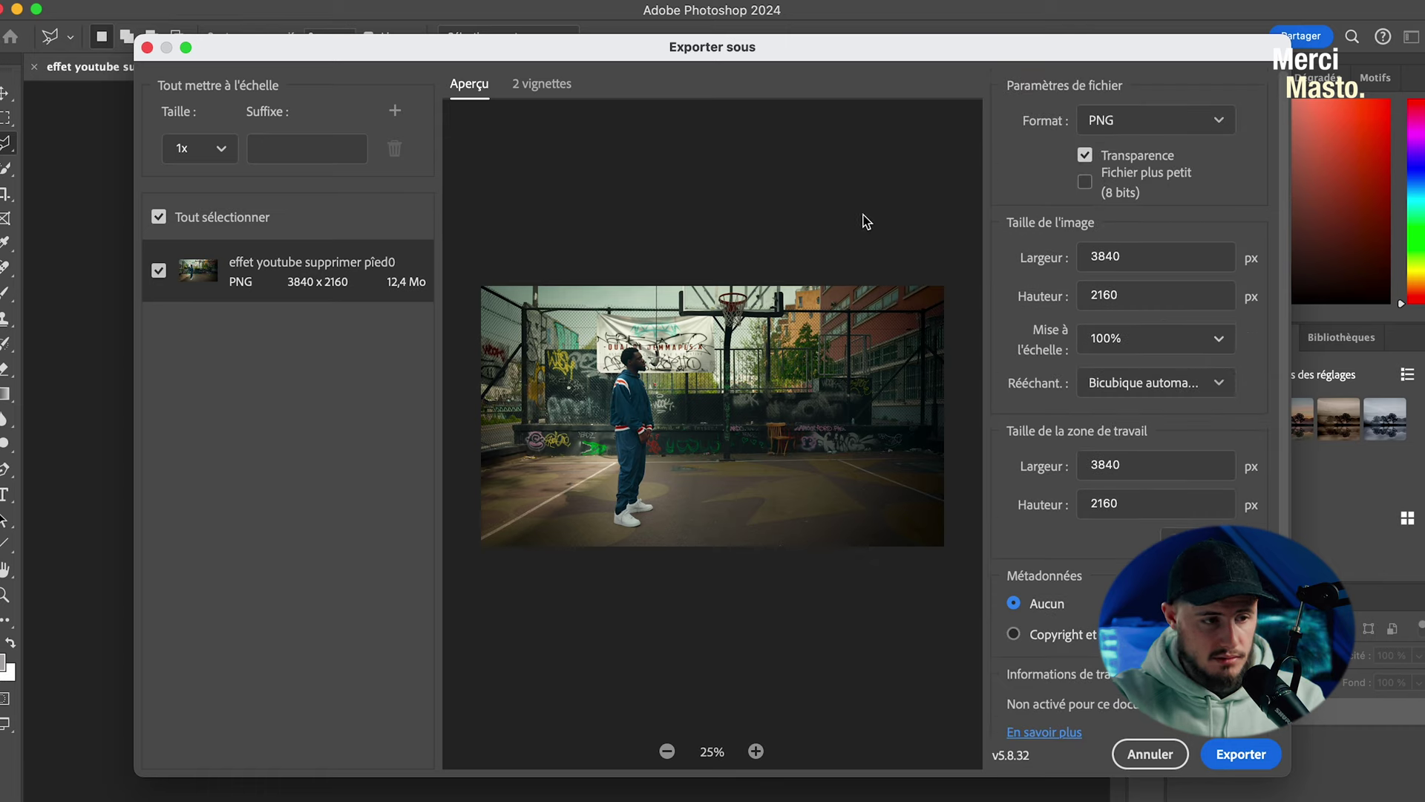
{"action": "scroll", "coordinate": [1137, 530], "scroll_direction": "down", "scroll_amount": 4}
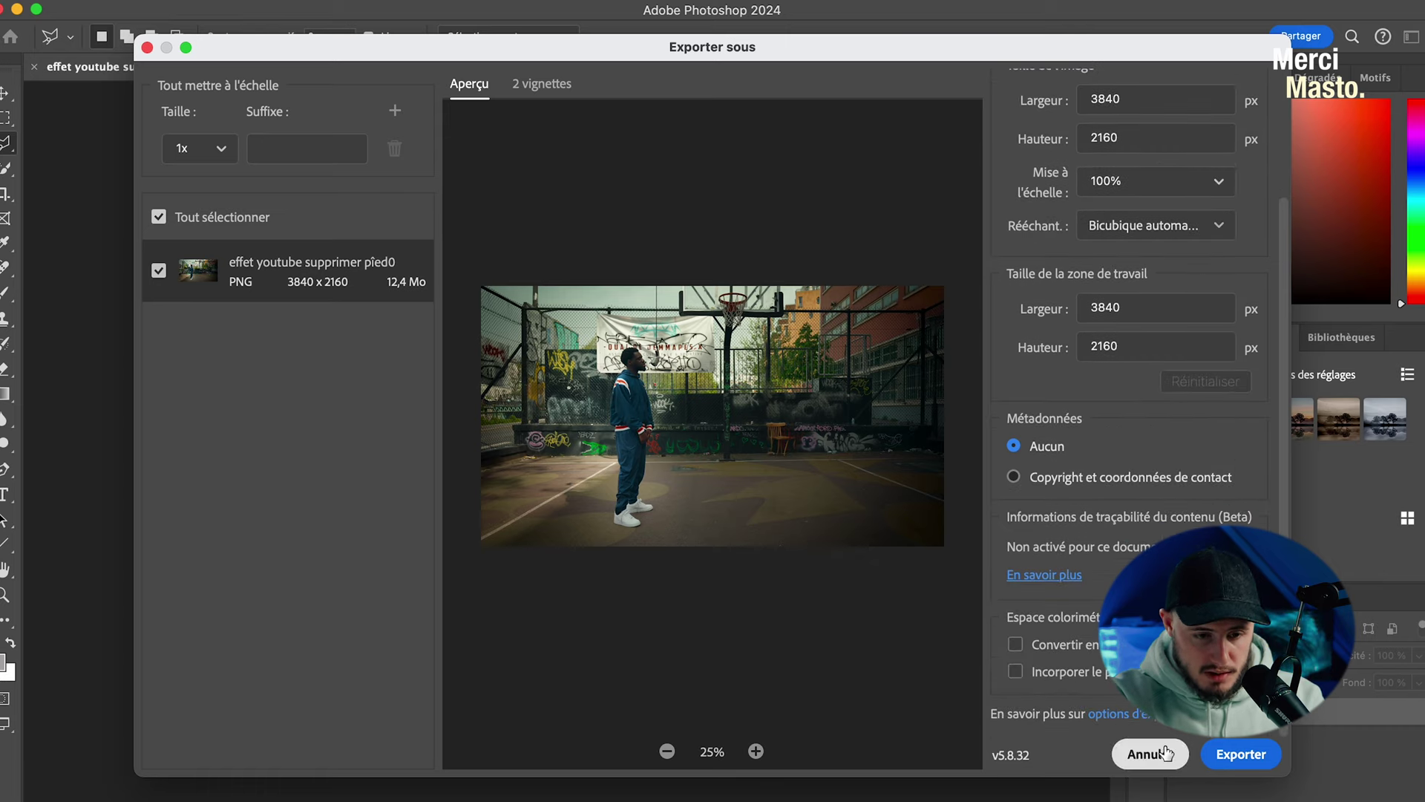
Step: Export the retouched PNG into the 23.0 folder under its existing file name
{"action": "left_click", "coordinate": [1238, 754]}
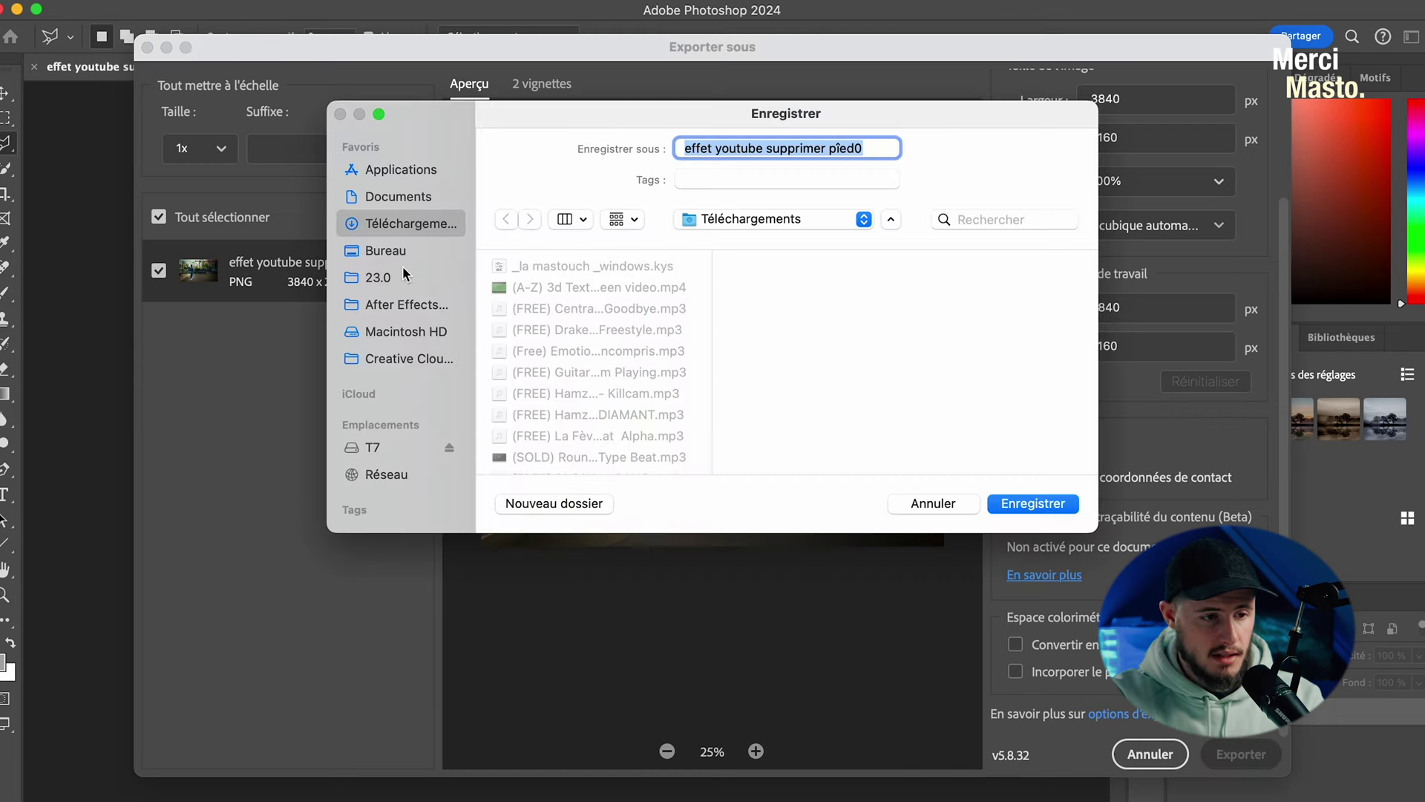
{"action": "left_click", "coordinate": [401, 277]}
{"action": "left_click", "coordinate": [1033, 503]}
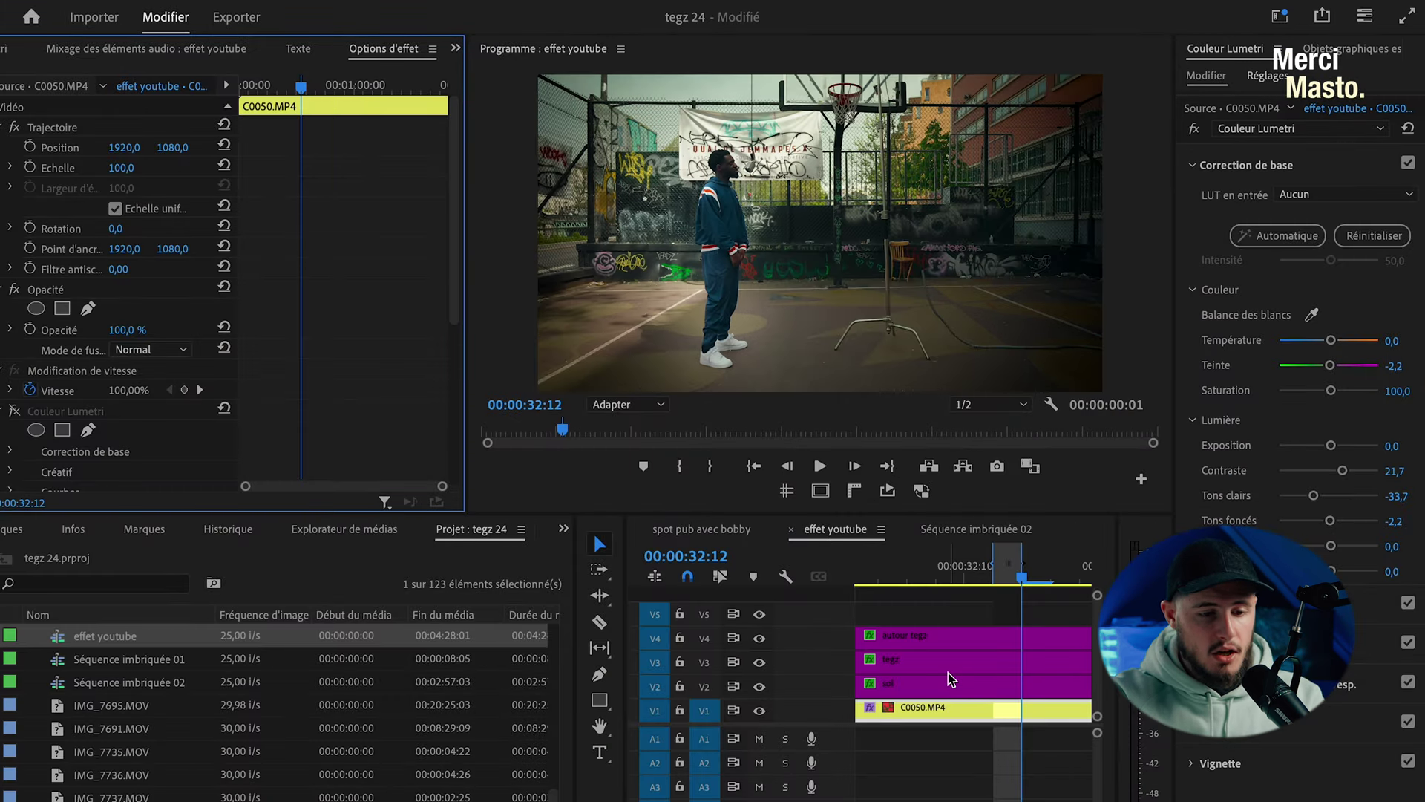
Step: Switch to Premiere Pro, place the retouched PNG from the 23.0 folder on track V5 and extend it over the whole C0050.MP4 clip
{"action": "scroll", "coordinate": [948, 673], "scroll_direction": "down", "scroll_amount": 5}
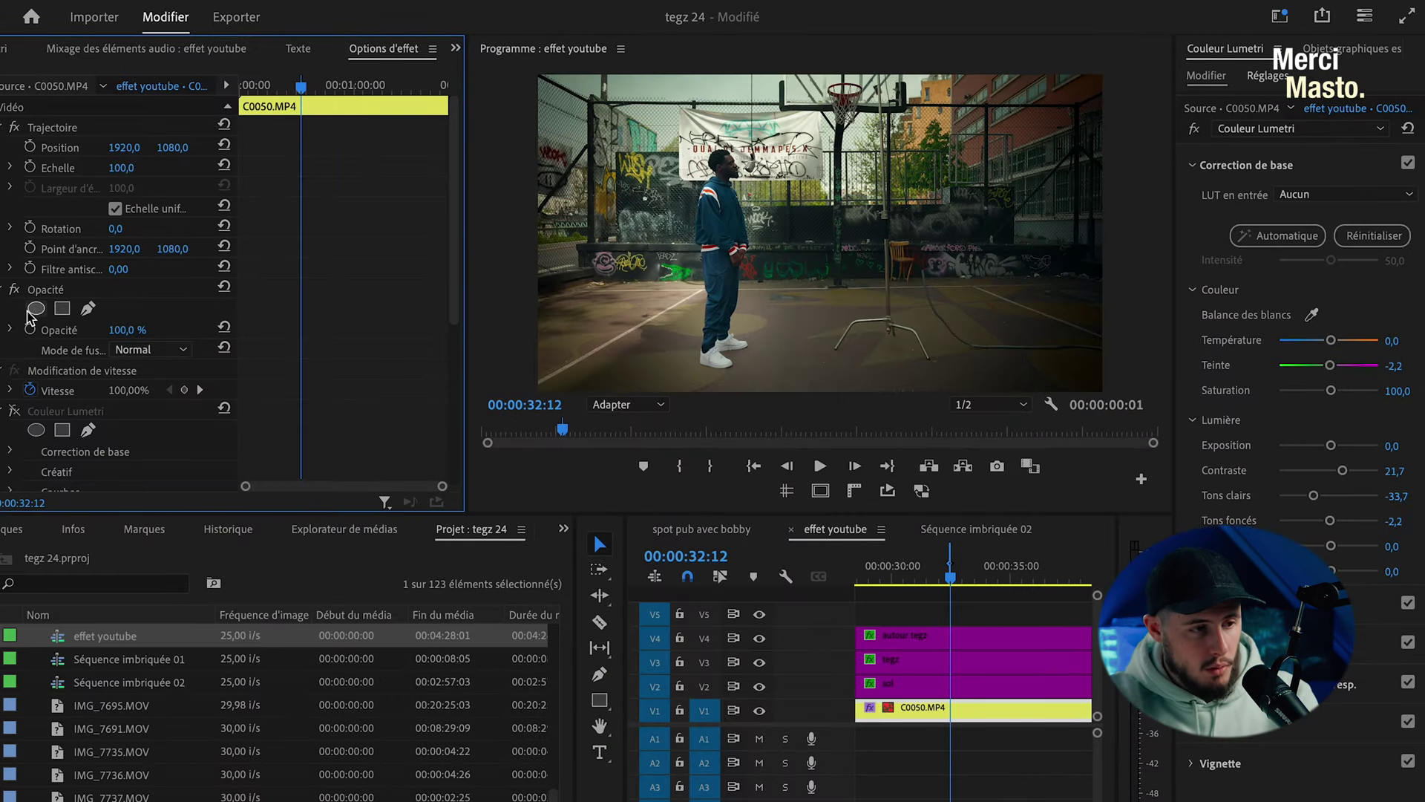
{"action": "left_click", "coordinate": [39, 16]}
{"action": "left_click_drag", "start_coordinate": [668, 175], "coordinate": [954, 560]}
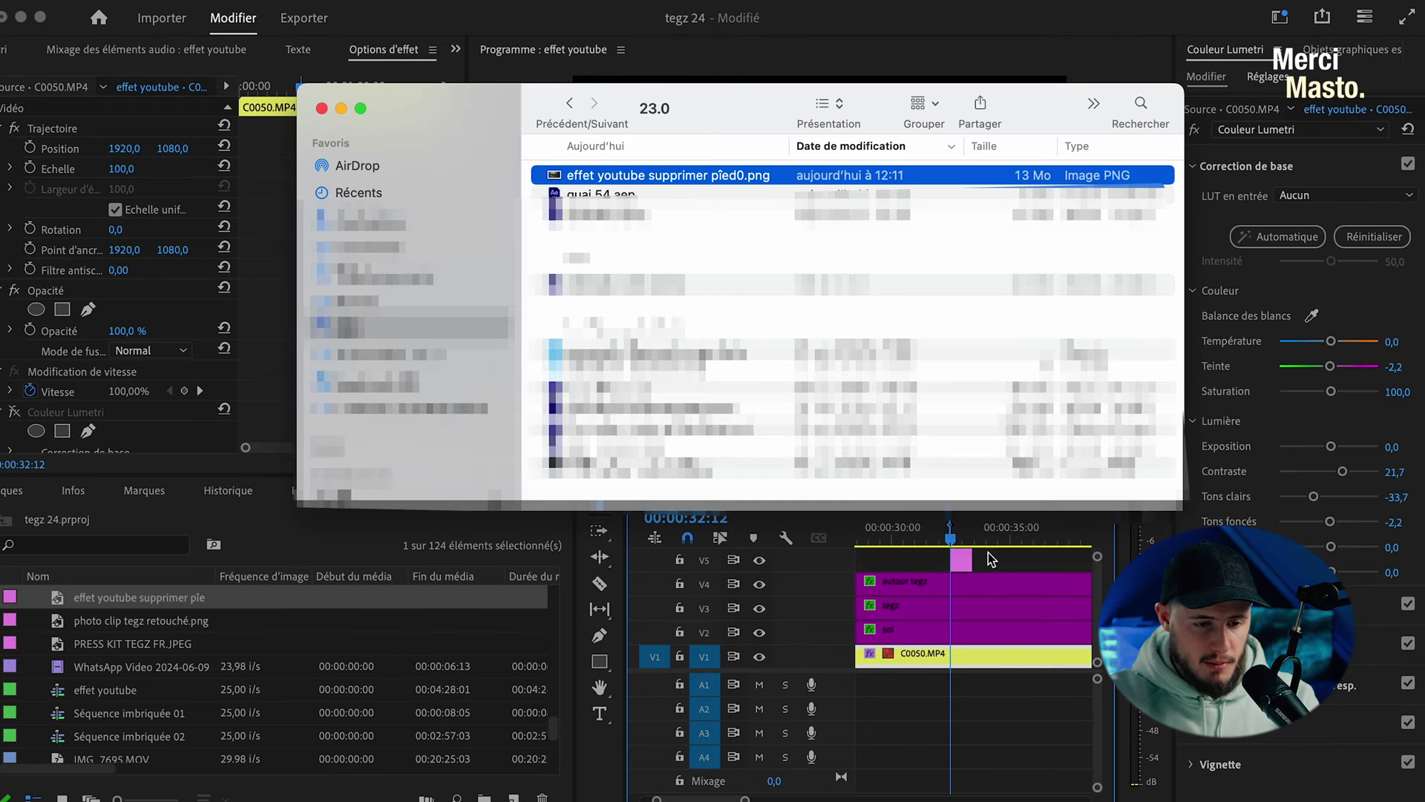
{"action": "left_click", "coordinate": [989, 554]}
{"action": "left_click", "coordinate": [965, 537]}
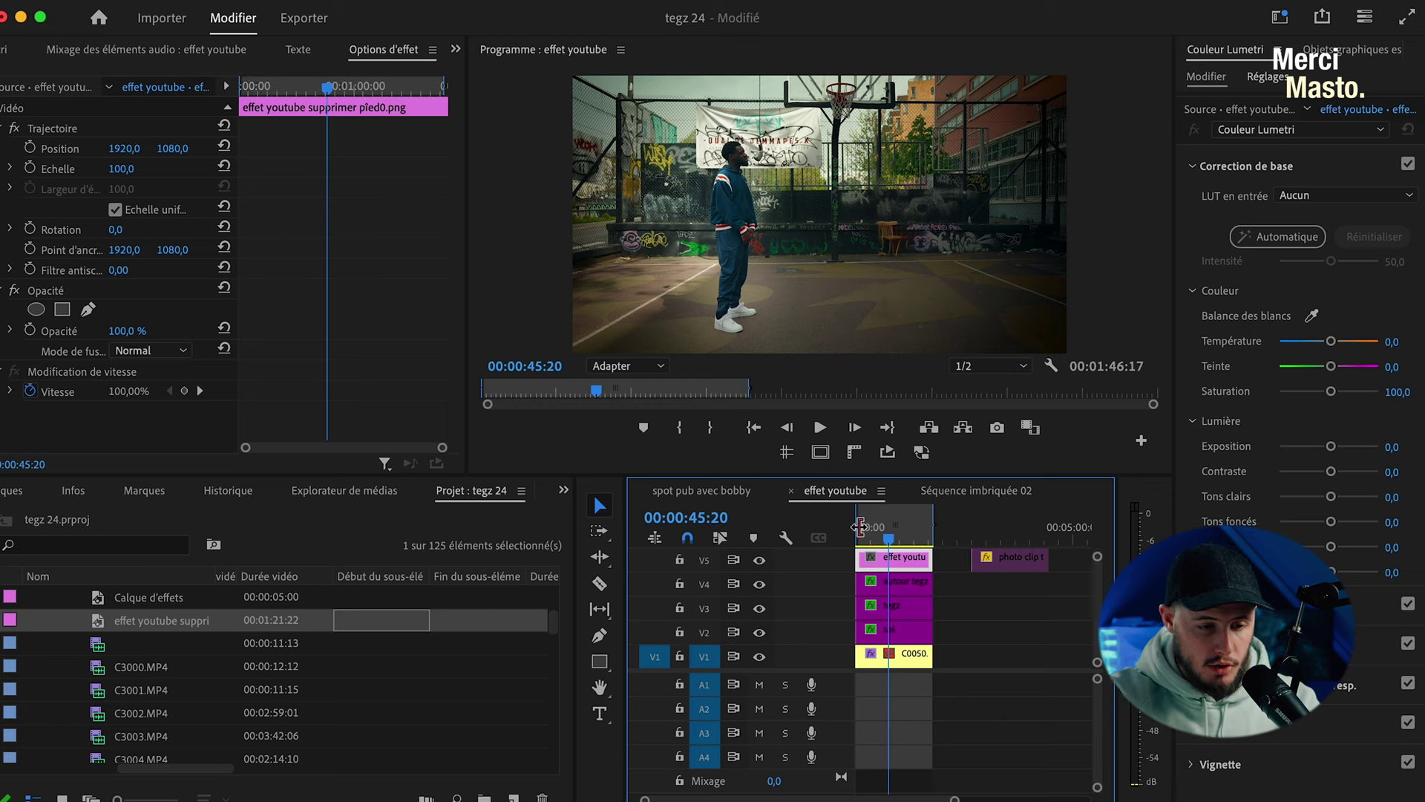
Step: At 00:00:29:06, start a pen opacity mask on the retouched still with a vertical edge between the man and the removed stand's area
{"action": "left_click", "coordinate": [859, 536]}
{"action": "left_click_drag", "start_coordinate": [859, 536], "coordinate": [889, 557]}
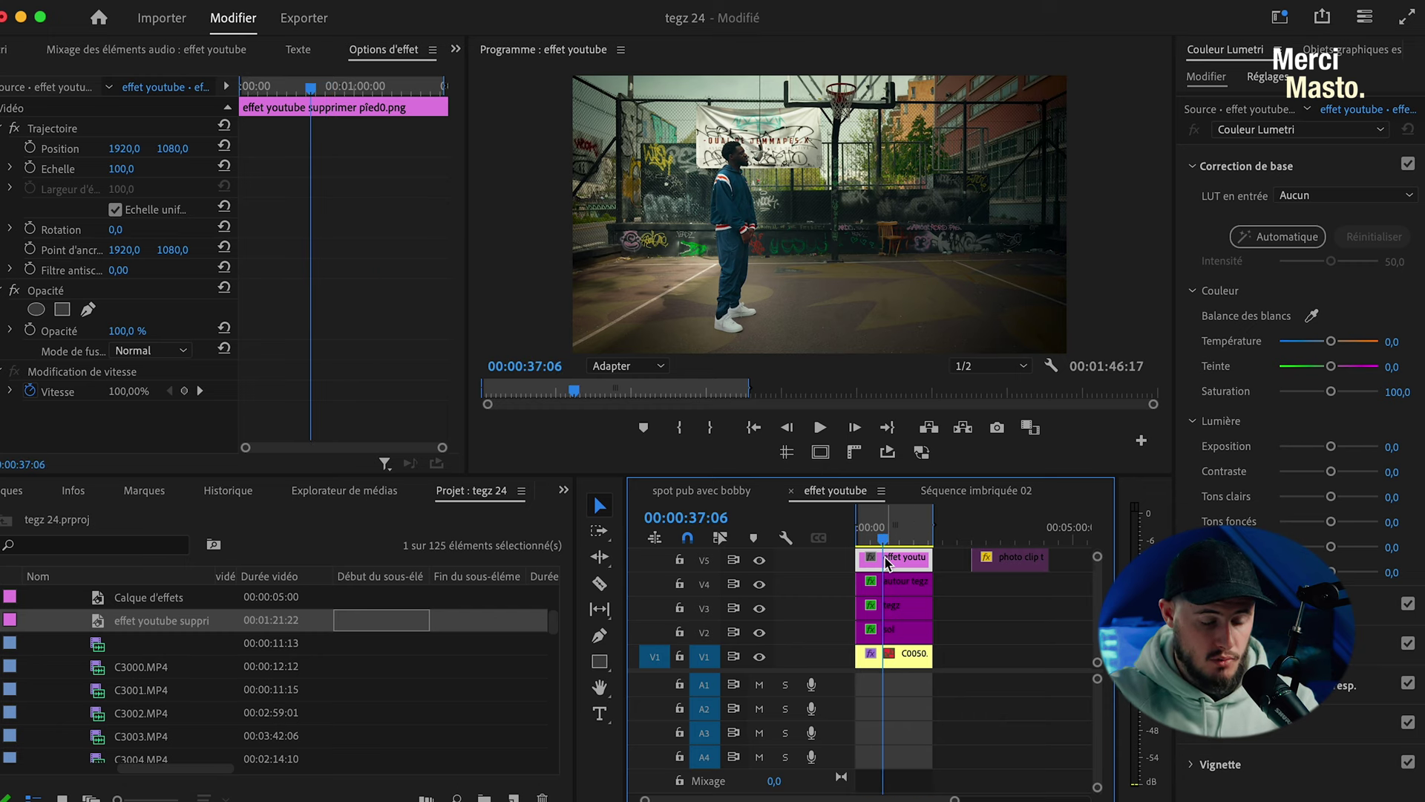
{"action": "left_click_drag", "start_coordinate": [885, 540], "coordinate": [876, 544]}
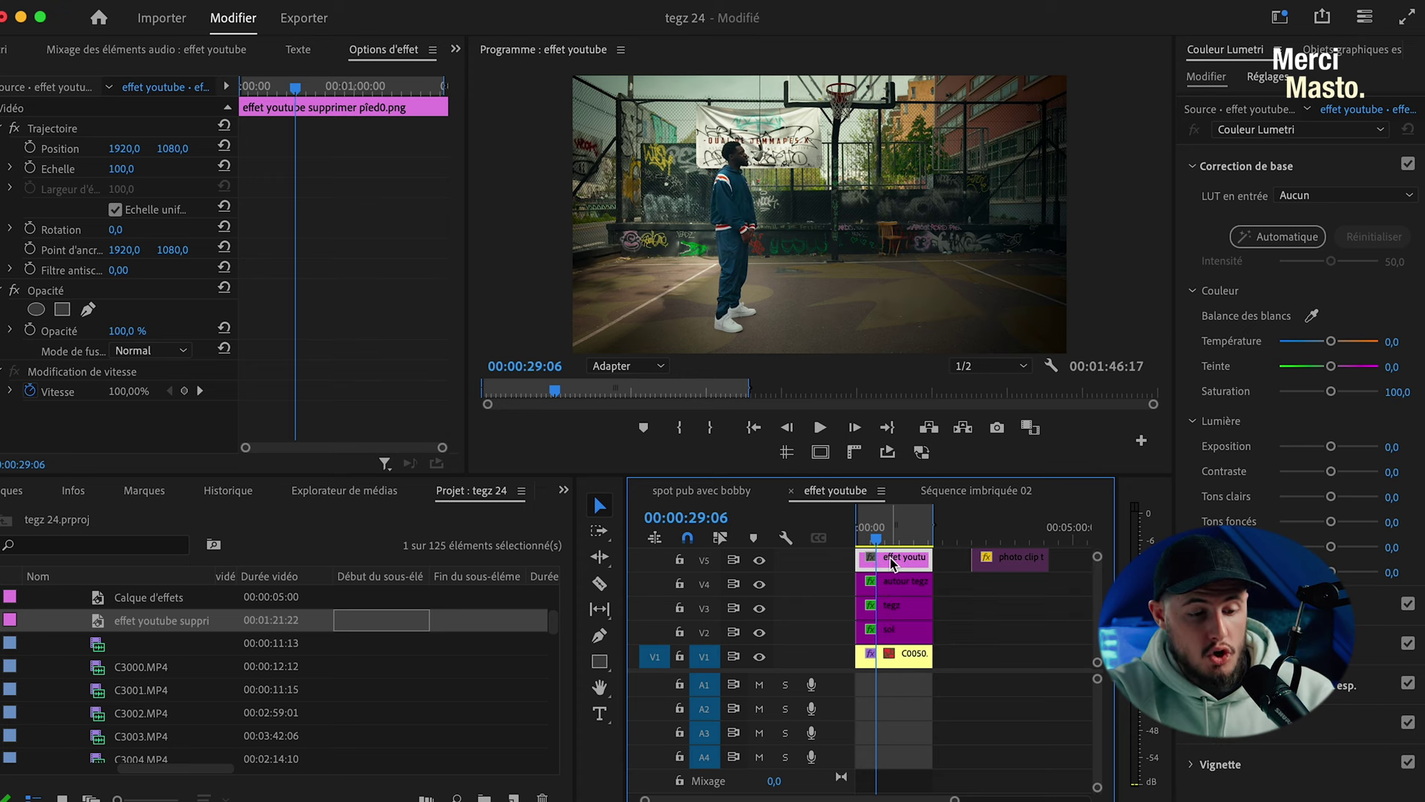
{"action": "left_click", "coordinate": [90, 311]}
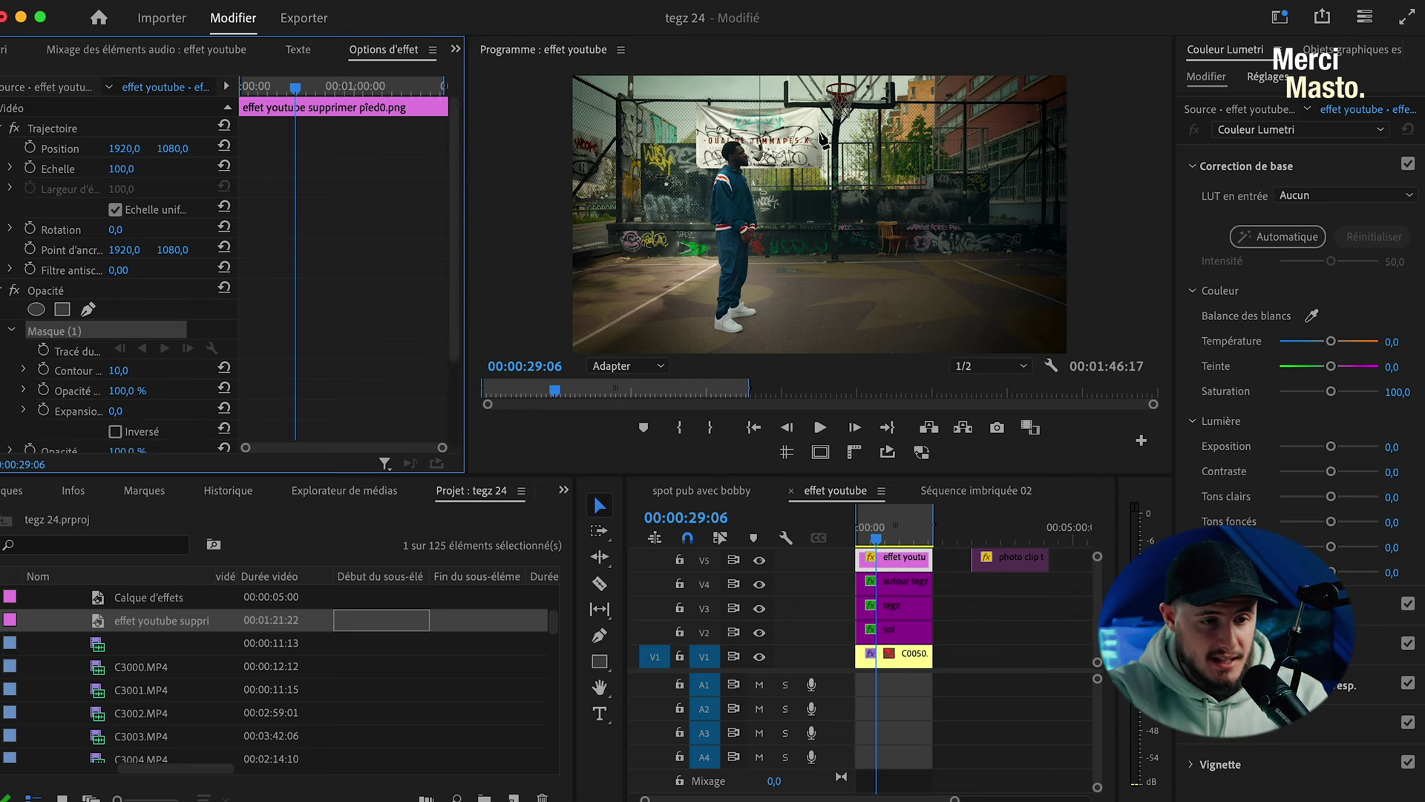
{"action": "left_click", "coordinate": [809, 77]}
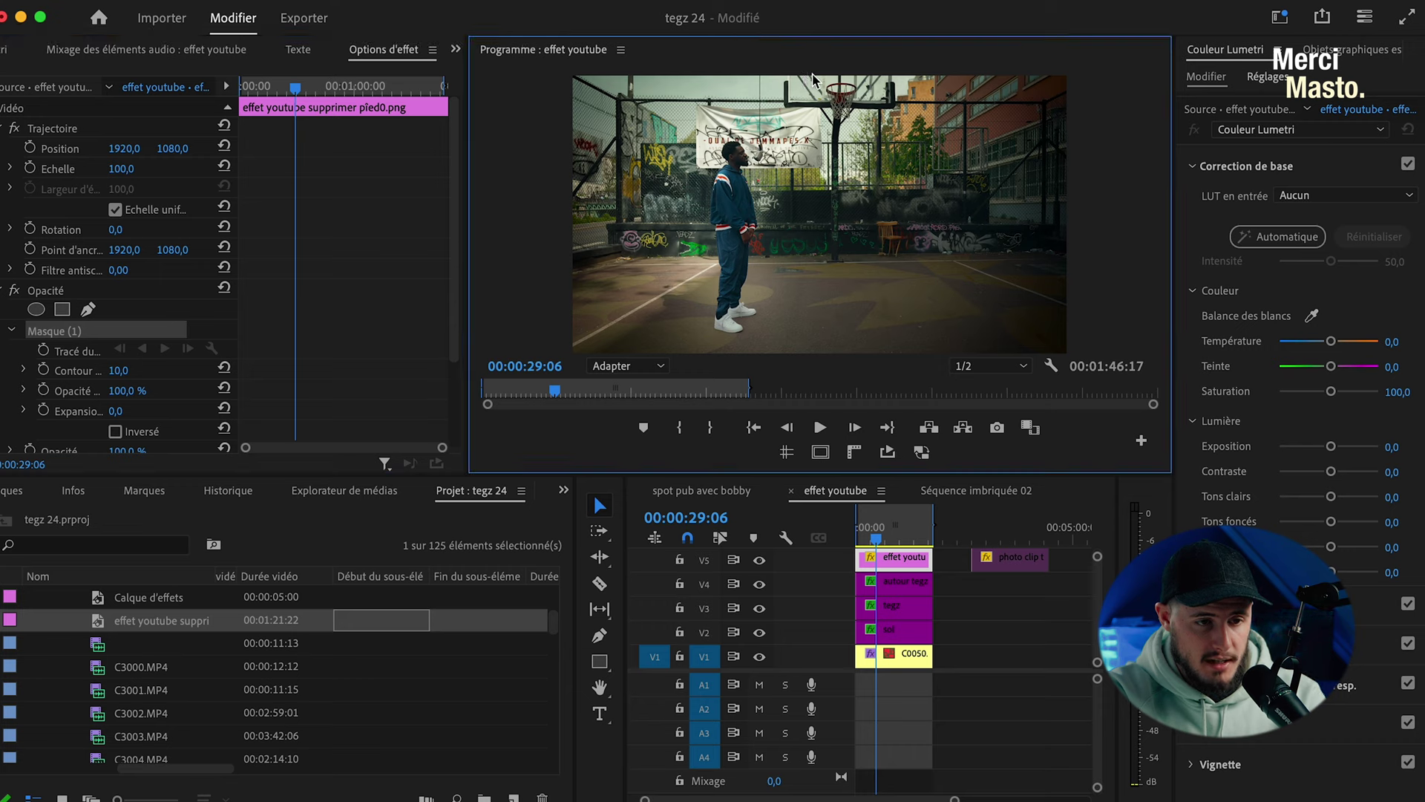
{"action": "left_click", "coordinate": [815, 316]}
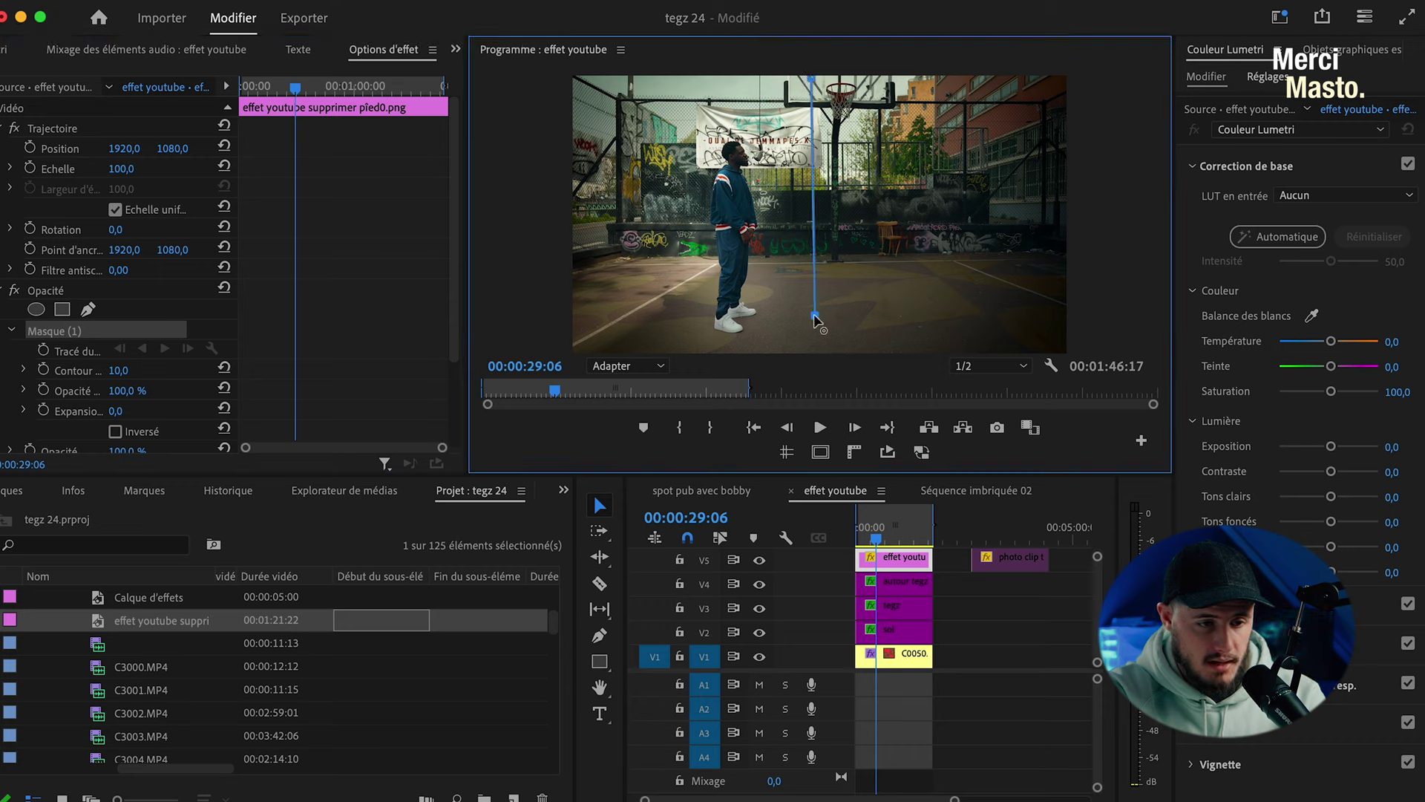
Step: Close the mask around the side of the frame opposite the man, extending past the image borders, and restore the preview to fit
{"action": "left_click", "coordinate": [640, 366]}
{"action": "left_click", "coordinate": [618, 431]}
{"action": "left_click", "coordinate": [663, 366]}
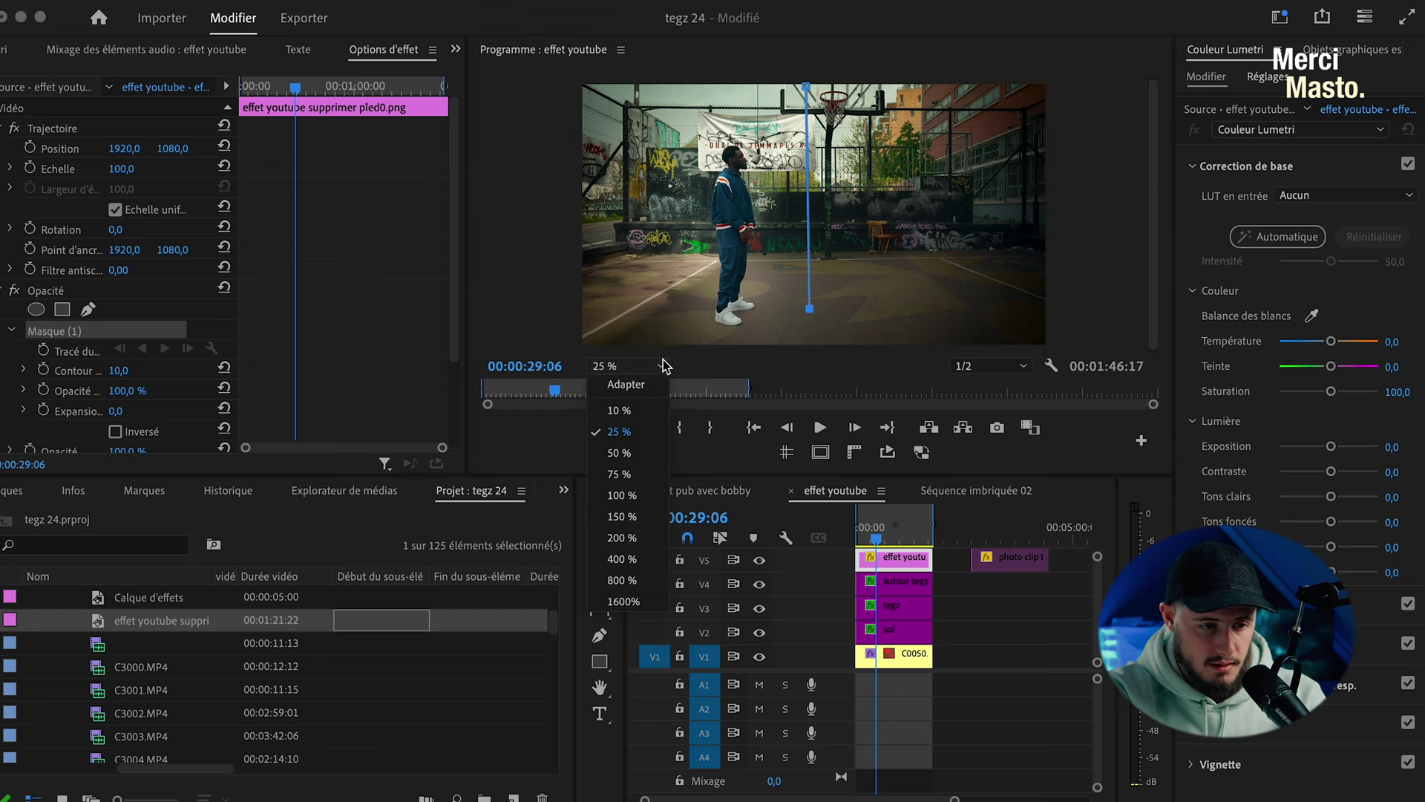
{"action": "left_click", "coordinate": [619, 410]}
{"action": "left_click", "coordinate": [816, 291]}
{"action": "left_click", "coordinate": [929, 288]}
{"action": "left_click", "coordinate": [936, 149]}
{"action": "left_click", "coordinate": [814, 137]}
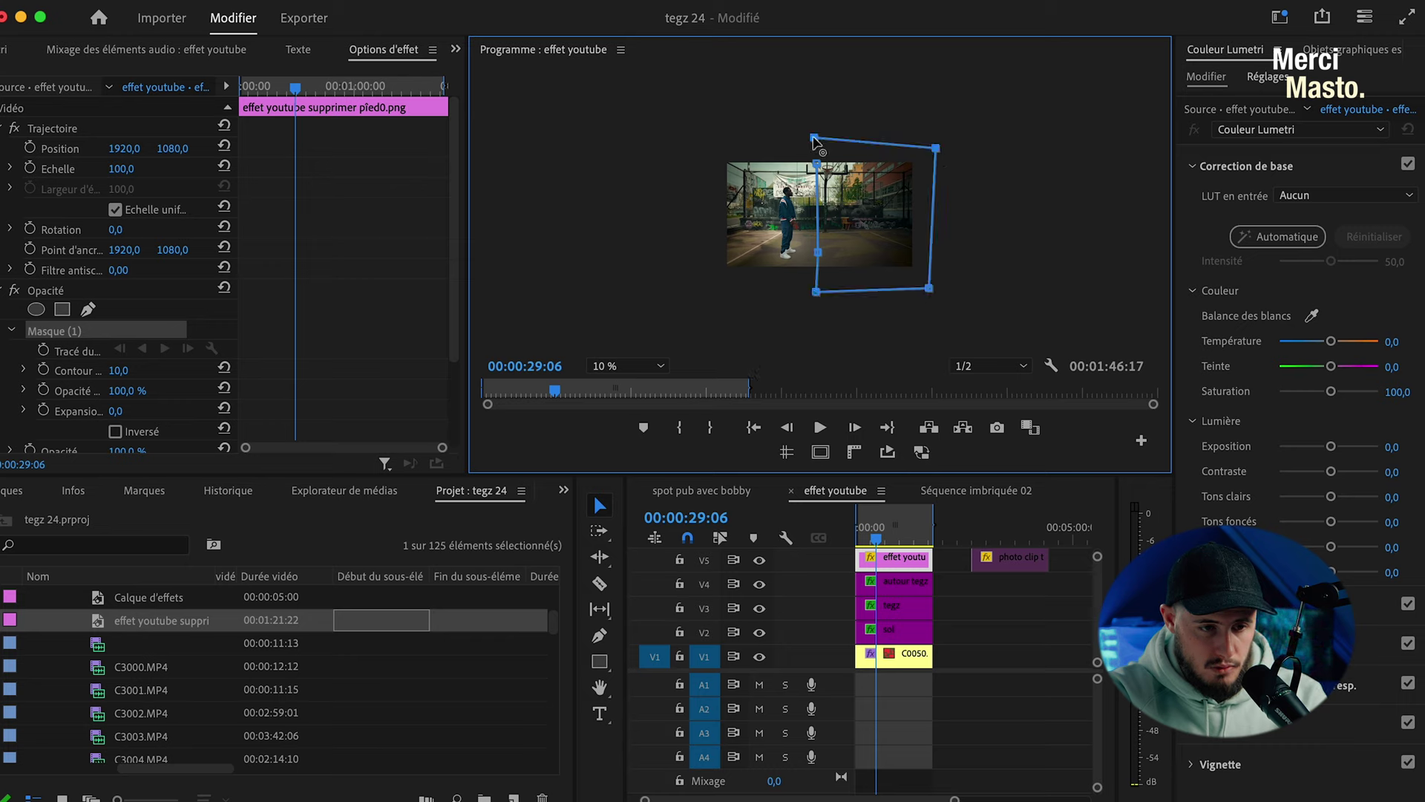
{"action": "left_click", "coordinate": [817, 164]}
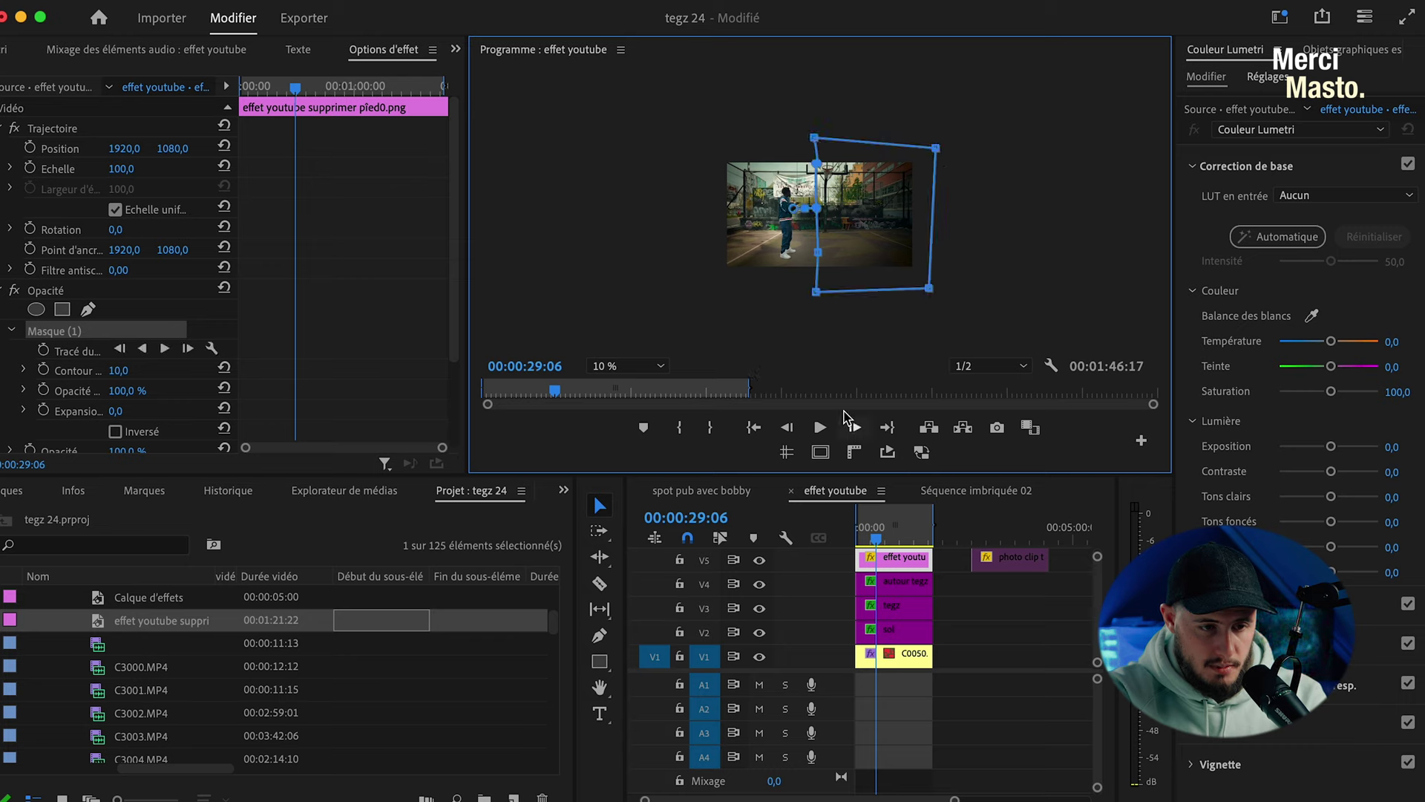
{"action": "scroll", "coordinate": [879, 573], "scroll_direction": "up", "scroll_amount": 3}
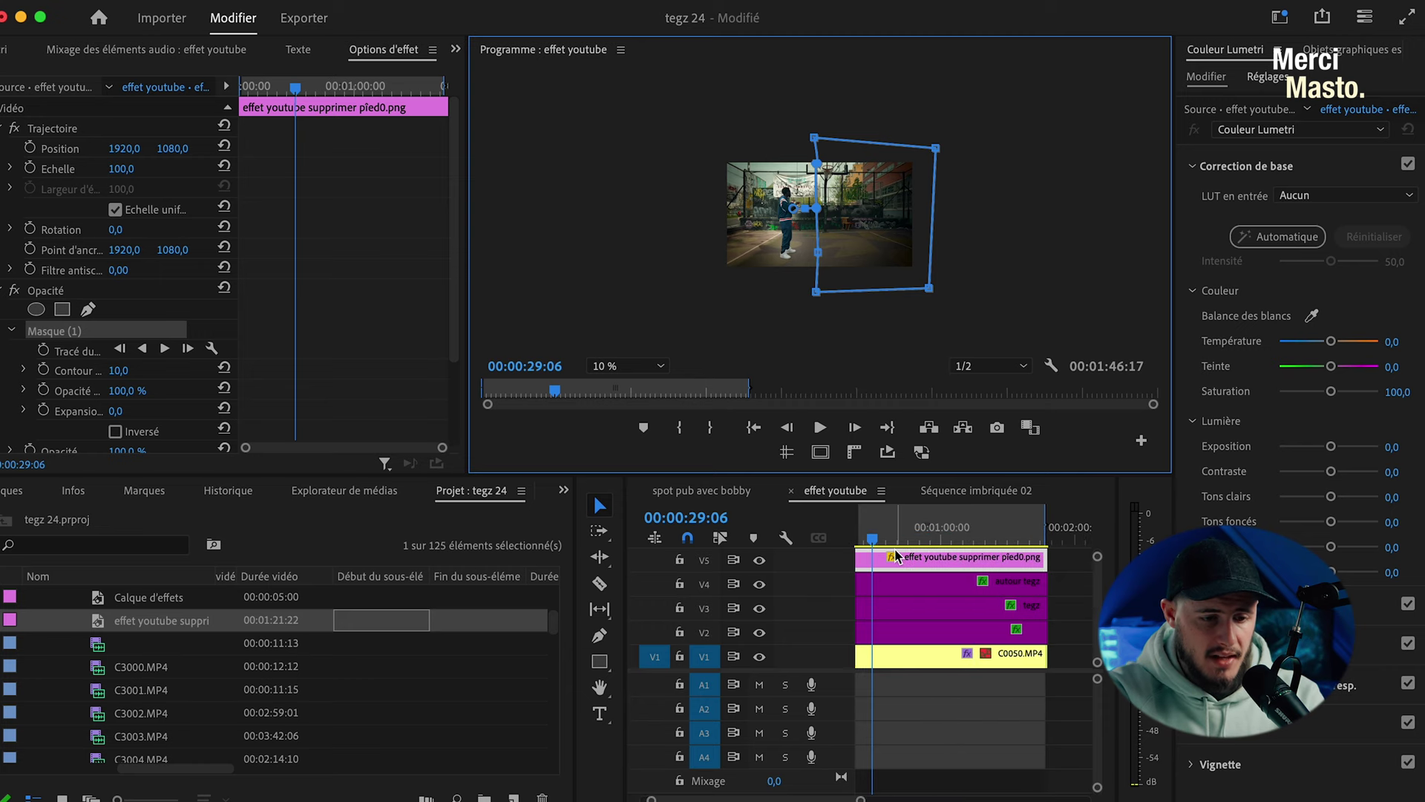
{"action": "left_click", "coordinate": [627, 366]}
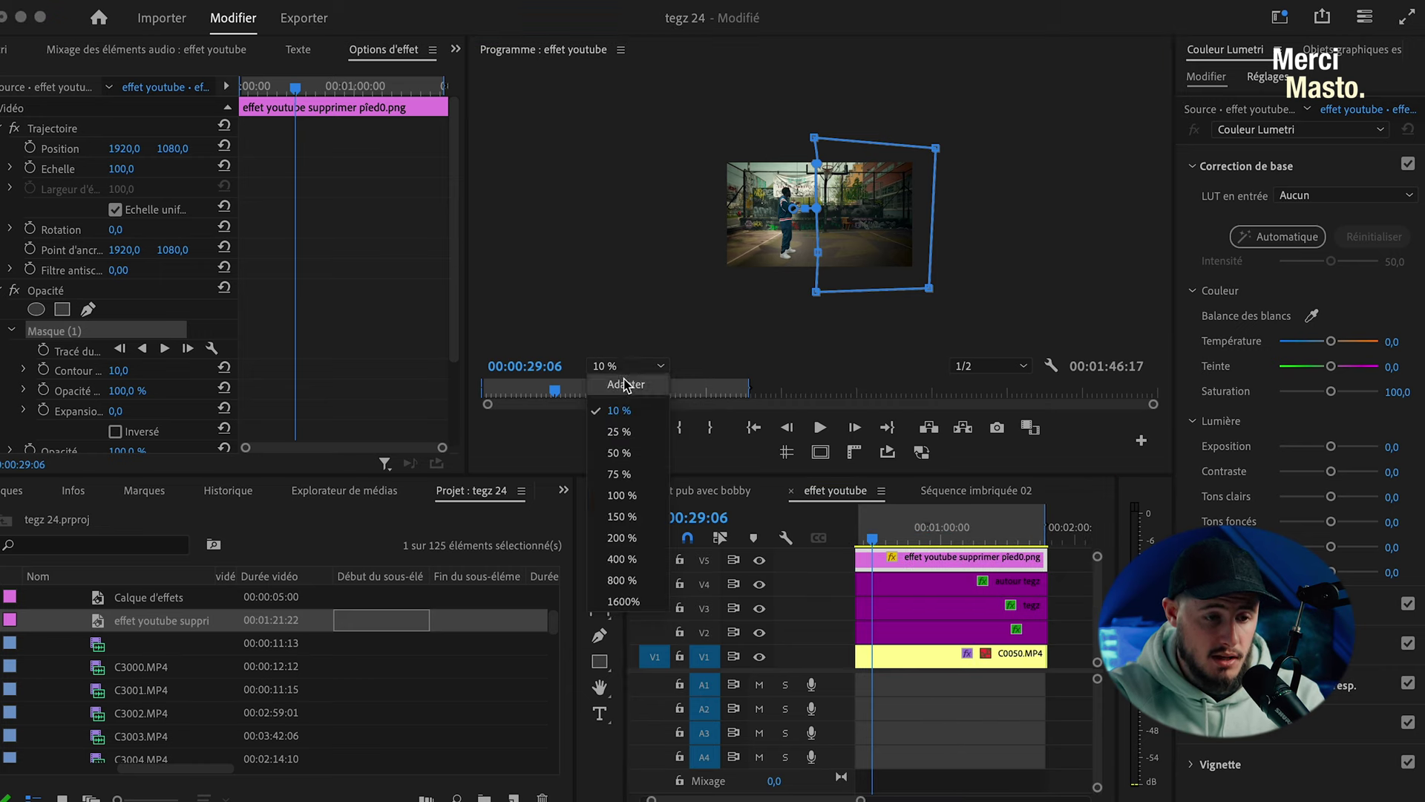
{"action": "left_click", "coordinate": [618, 385]}
Step: Play the sequence from the start and around 00:00:44:05 to check the masked still over the moving footage
{"action": "left_click", "coordinate": [910, 728]}
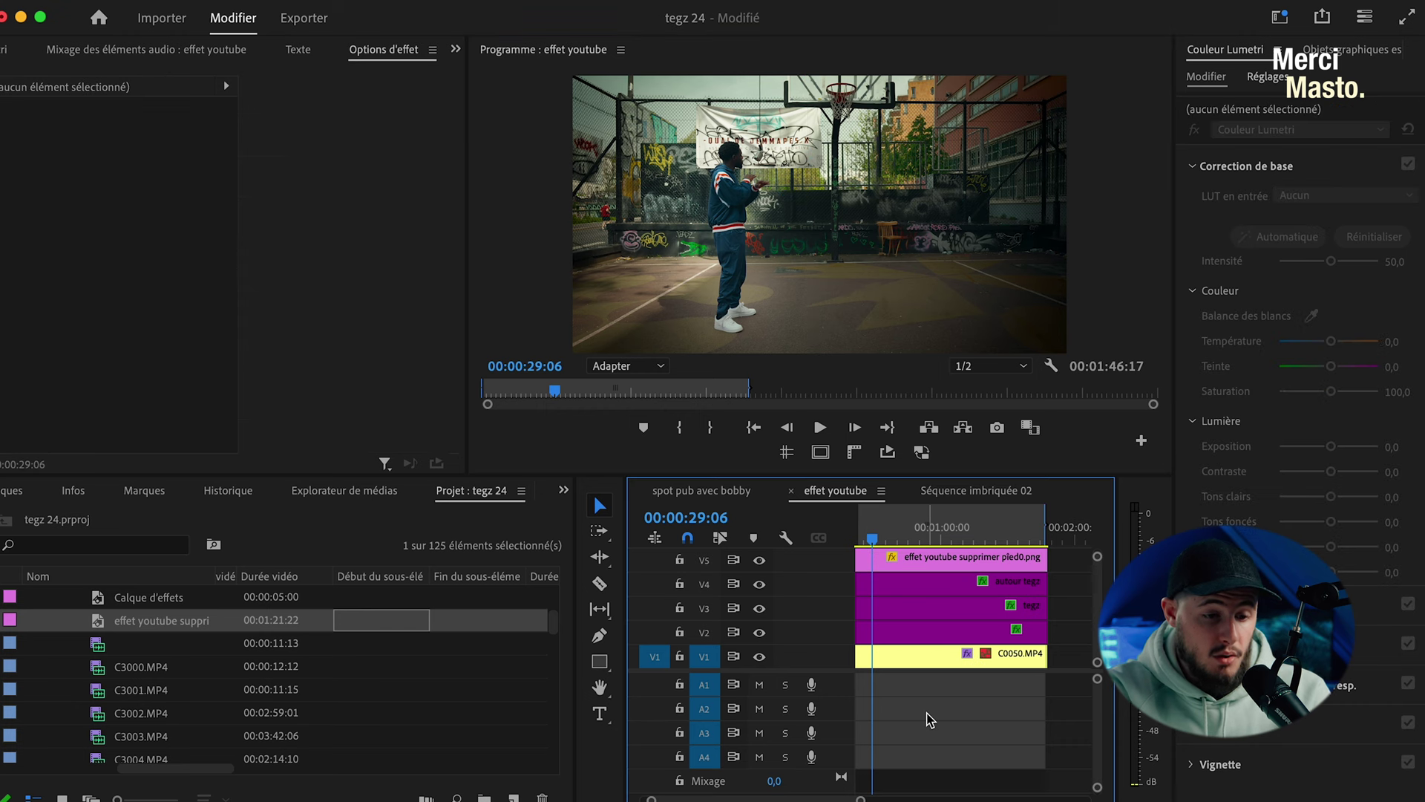
{"action": "scroll", "coordinate": [929, 719], "scroll_direction": "down", "scroll_amount": 5}
{"action": "scroll", "coordinate": [871, 571], "scroll_direction": "up", "scroll_amount": 5}
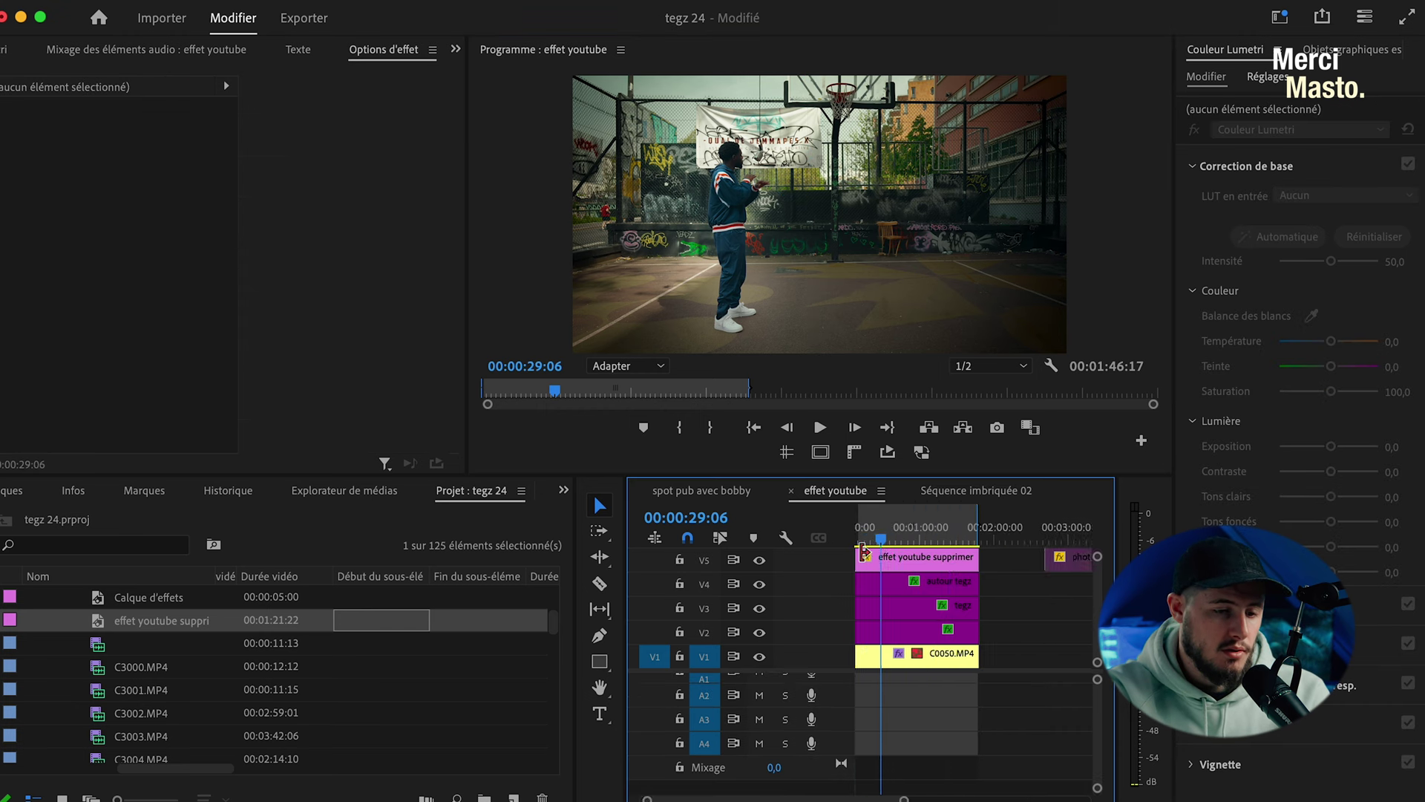
{"action": "left_click_drag", "start_coordinate": [875, 536], "coordinate": [817, 538]}
{"action": "key", "text": "space"}
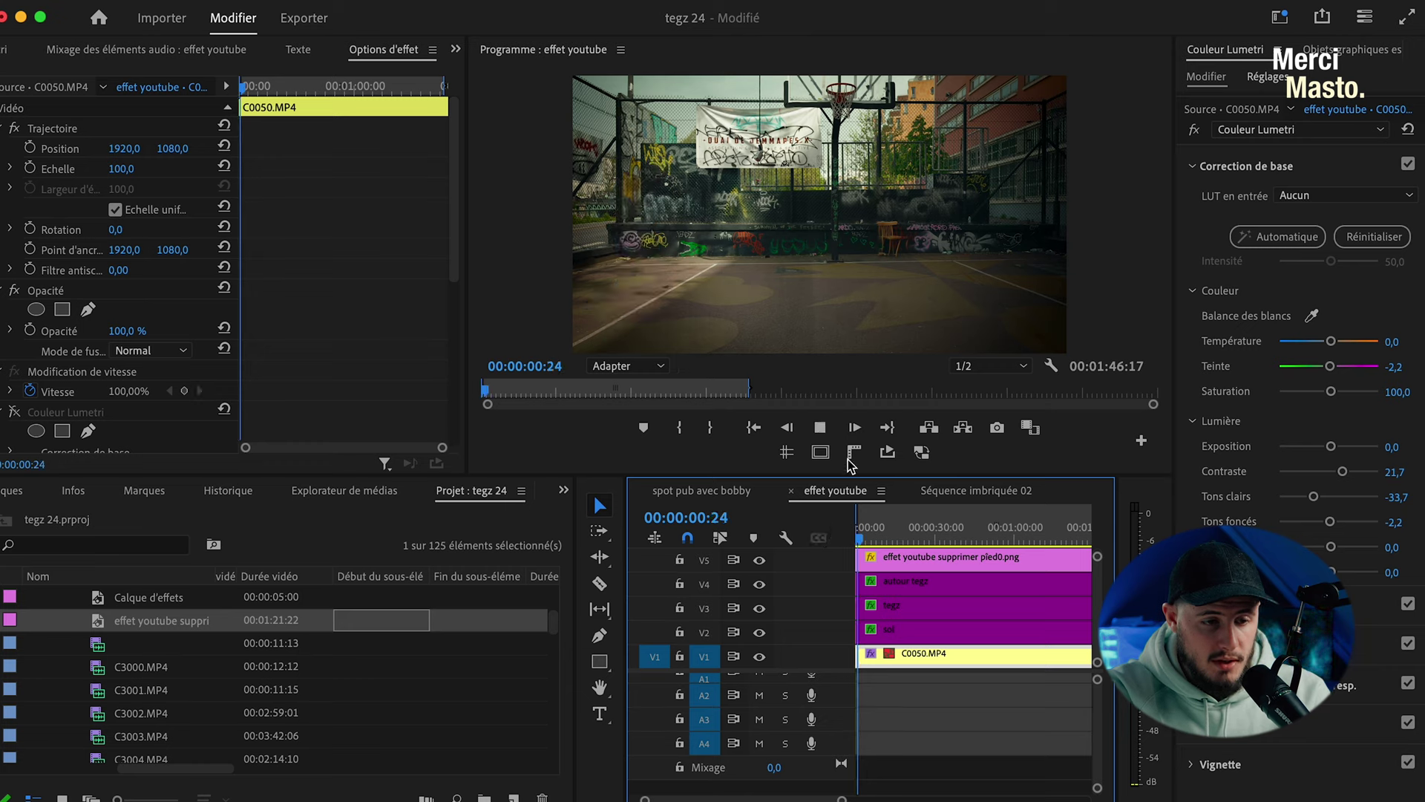
{"action": "left_click_drag", "start_coordinate": [873, 537], "coordinate": [969, 523]}
{"action": "key", "text": "space"}
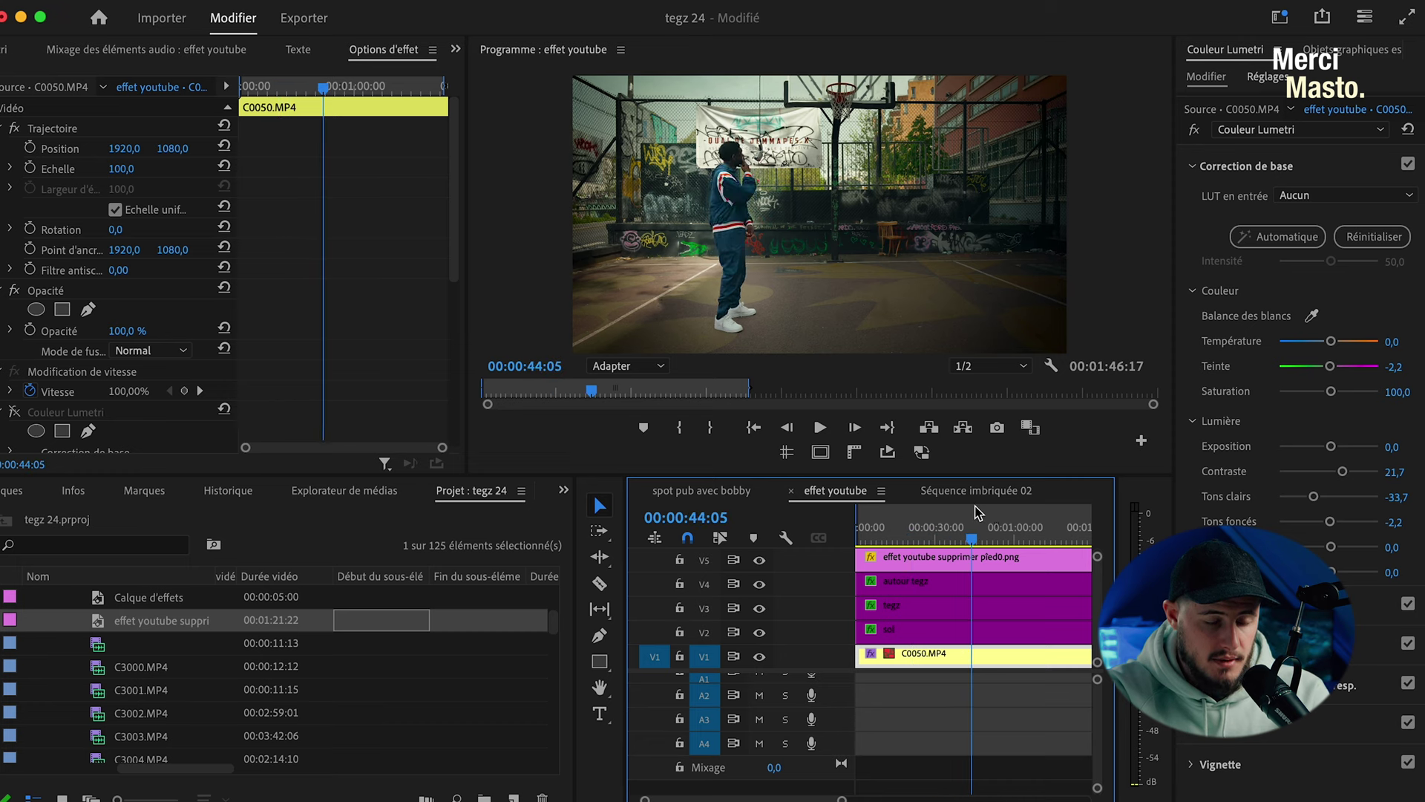
Step: Select the retouched still on V5 and set its opacity mask's feather to 149
{"action": "key", "text": "minus"}
{"action": "left_click_drag", "start_coordinate": [909, 535], "coordinate": [831, 553]}
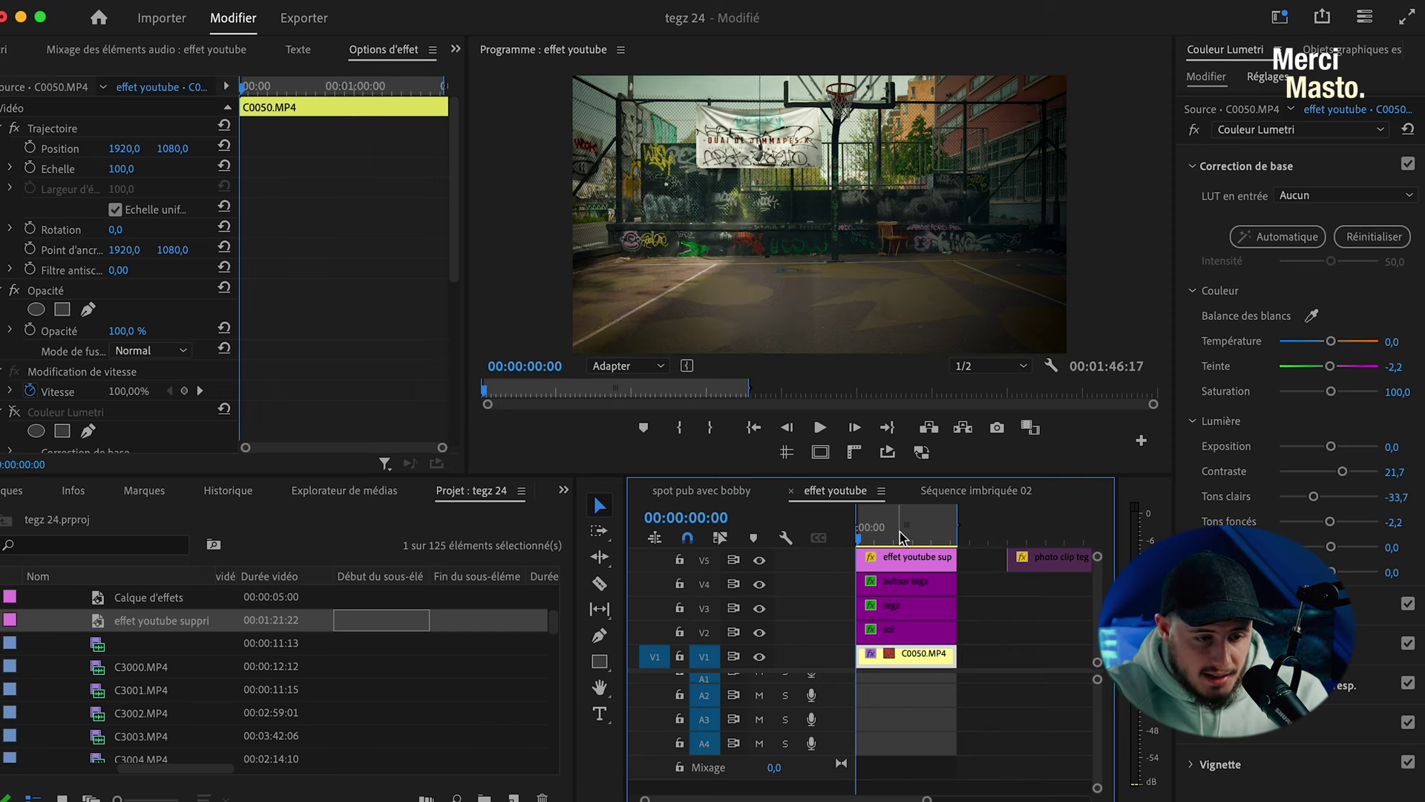
{"action": "left_click", "coordinate": [883, 560]}
{"action": "left_click_drag", "start_coordinate": [123, 371], "coordinate": [88, 372]}
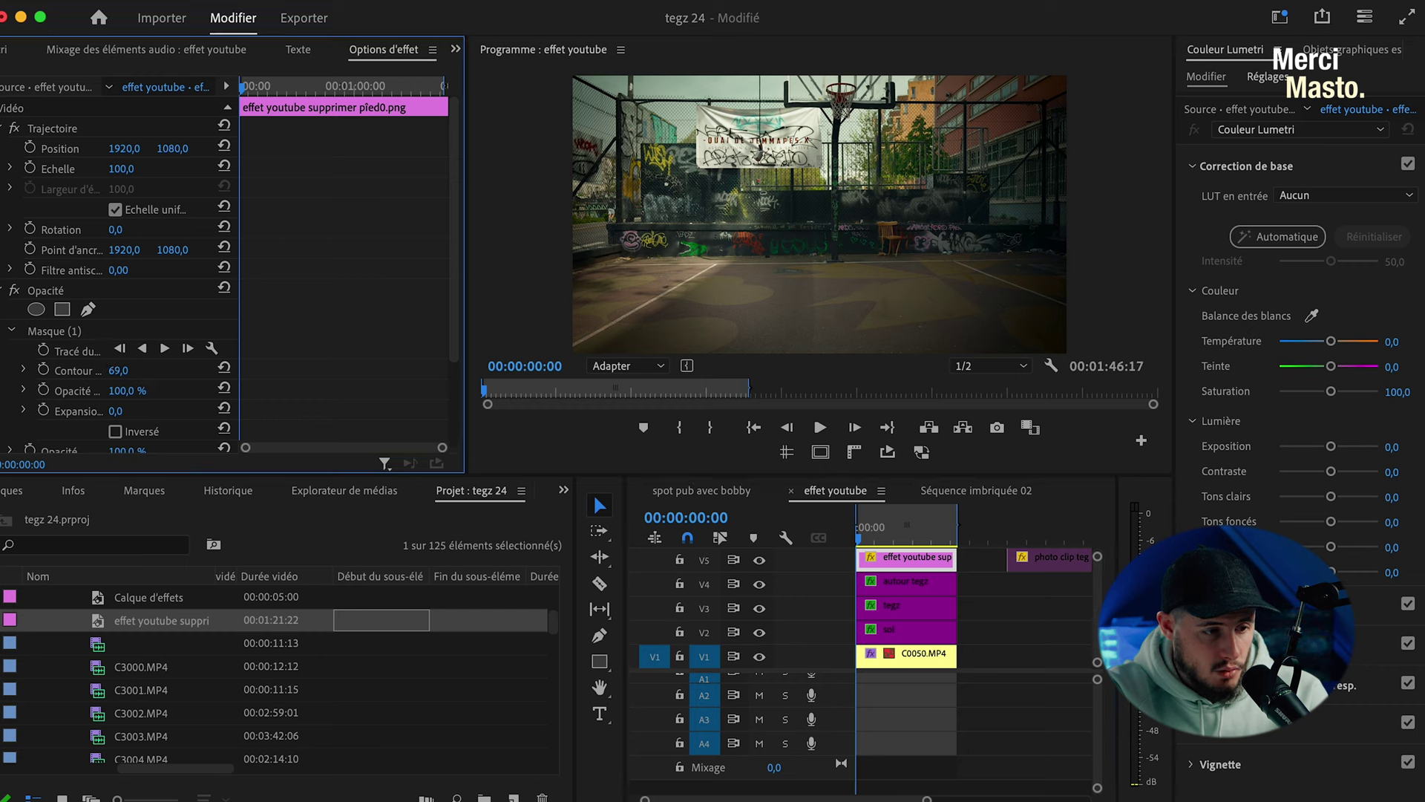
{"action": "left_click_drag", "start_coordinate": [123, 371], "coordinate": [133, 371]}
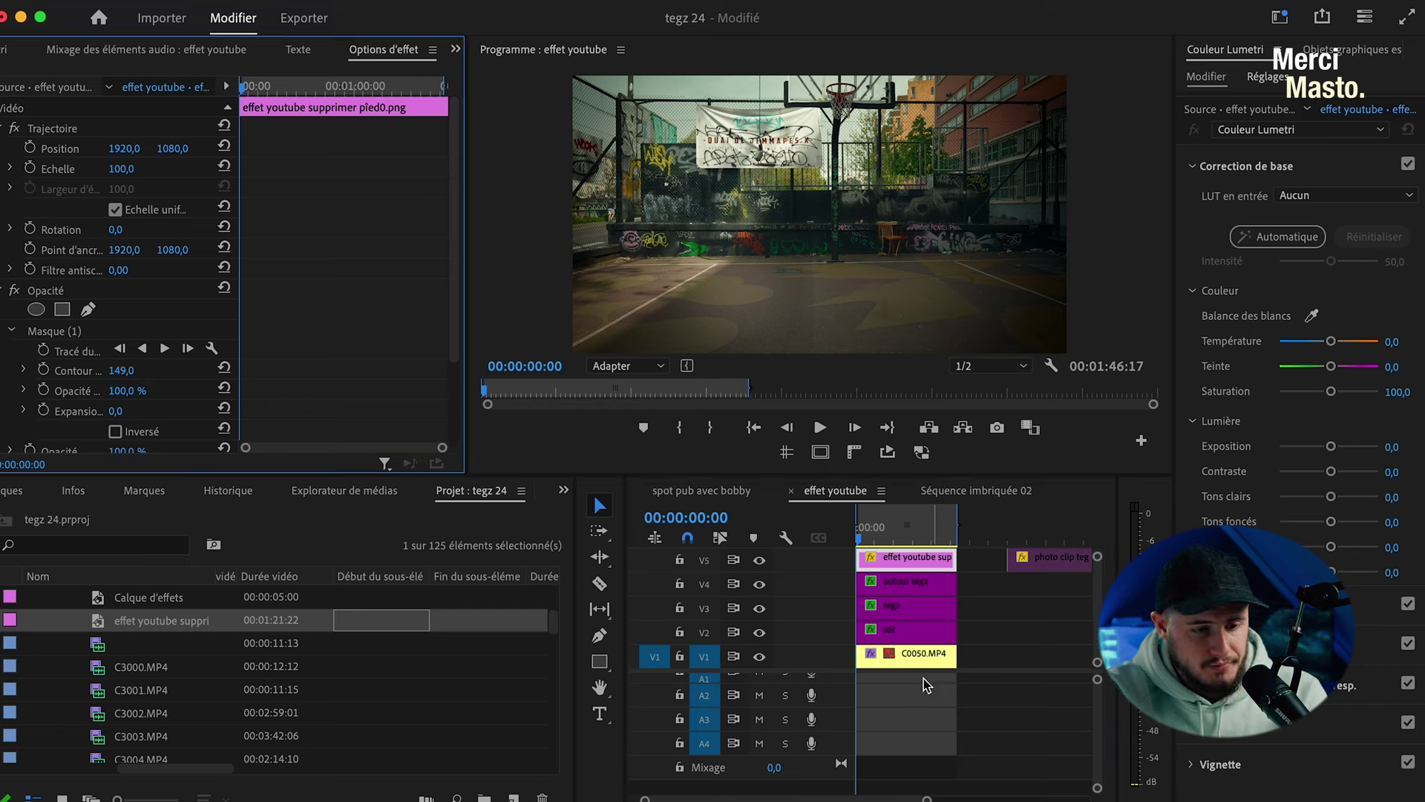
Step: Scrub through the sequence up to 00:01:20:20 to check how the feathered still blends with the footage as the man moves
{"action": "key", "text": "backslash"}
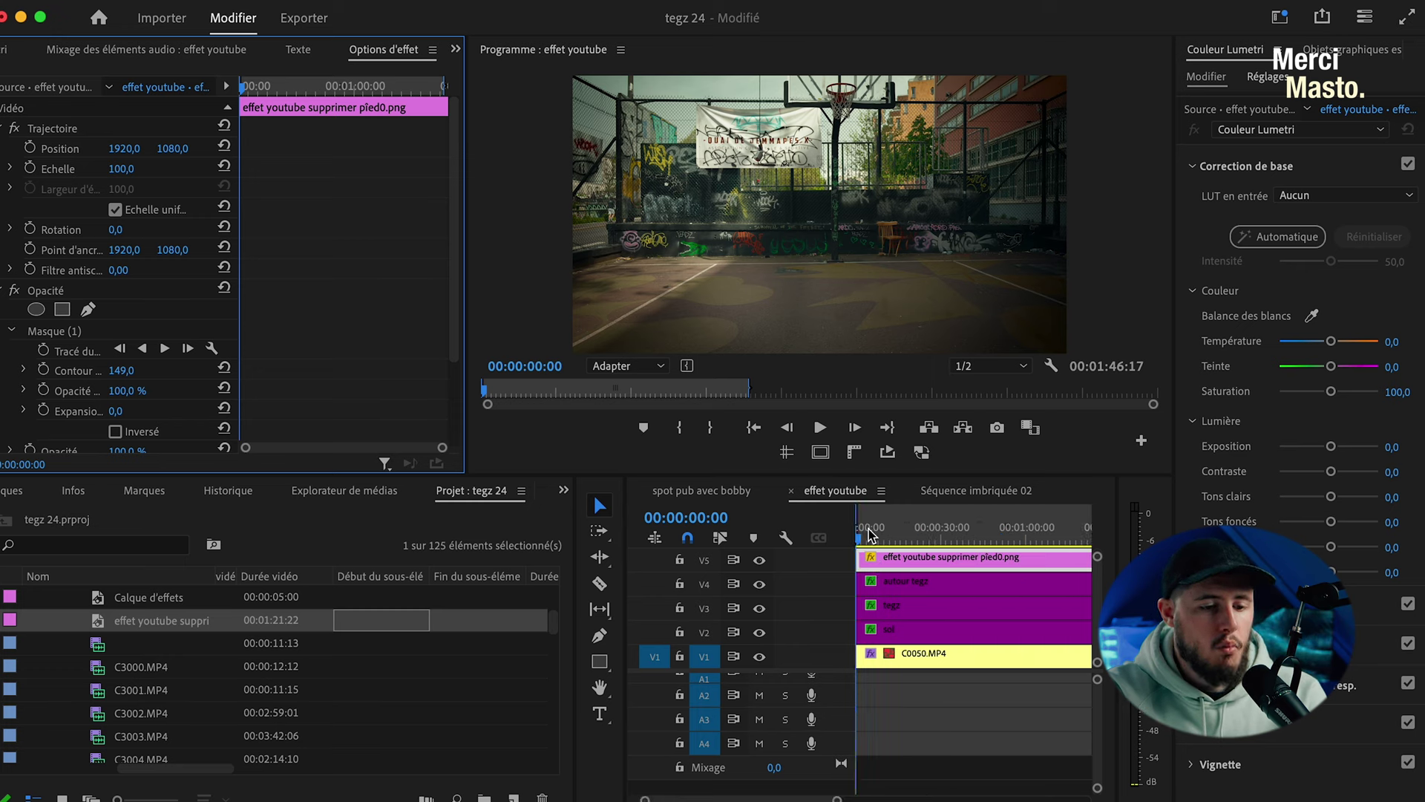
{"action": "scroll", "coordinate": [876, 553], "scroll_direction": "down", "scroll_amount": 2}
{"action": "left_click", "coordinate": [883, 533]}
{"action": "left_click_drag", "start_coordinate": [887, 534], "coordinate": [926, 531]}
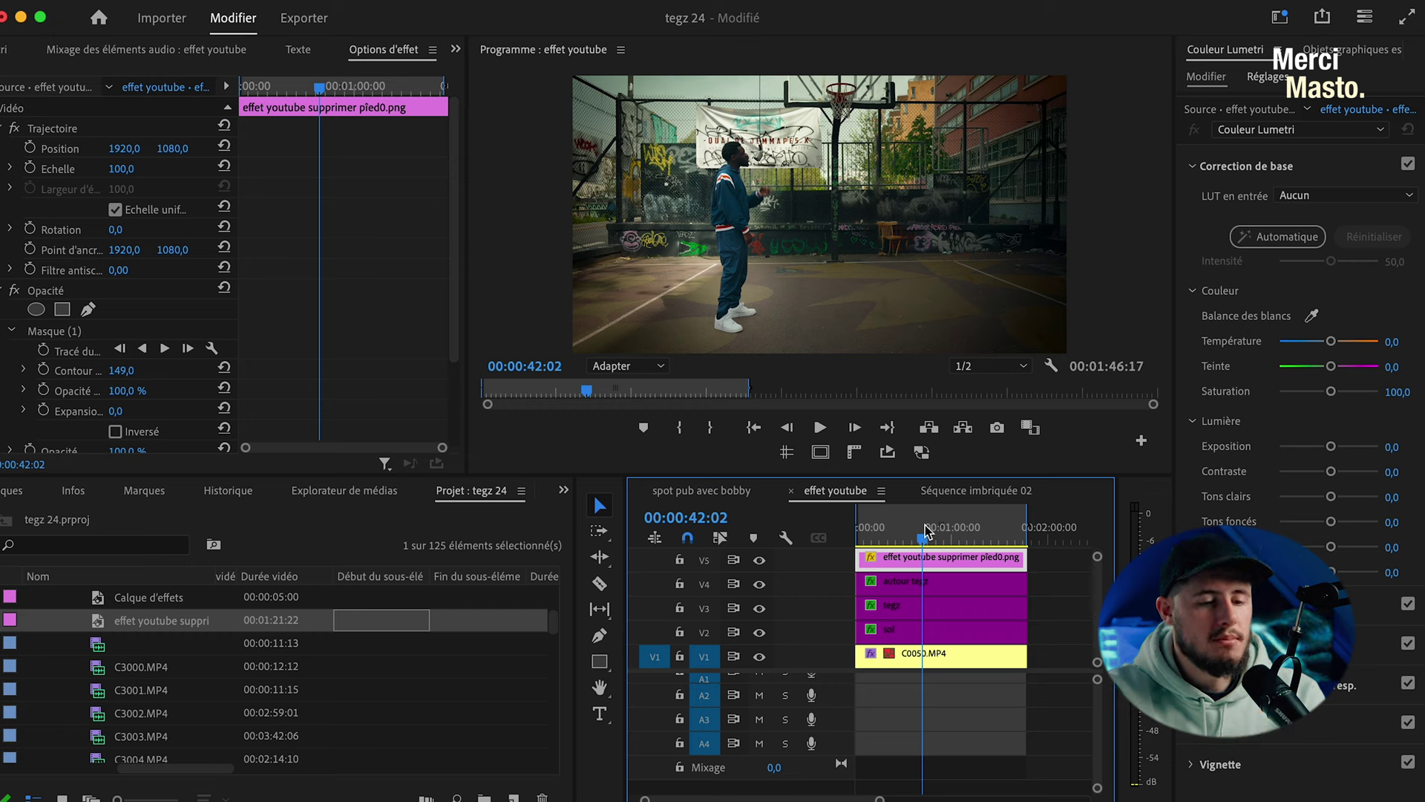
{"action": "left_click_drag", "start_coordinate": [852, 556], "coordinate": [844, 557]}
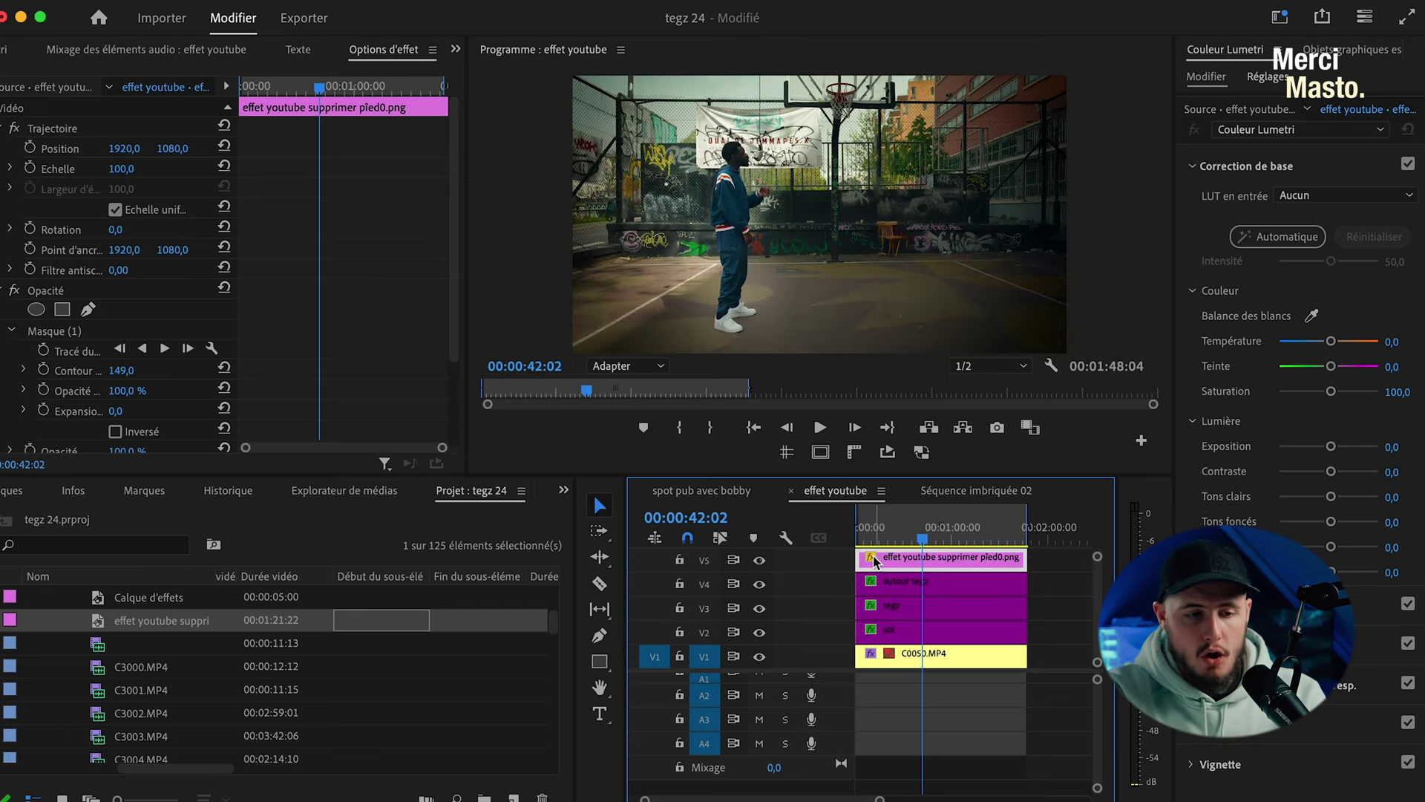
{"action": "key", "text": "minus"}
{"action": "scroll", "coordinate": [945, 586], "scroll_direction": "up", "scroll_amount": 1}
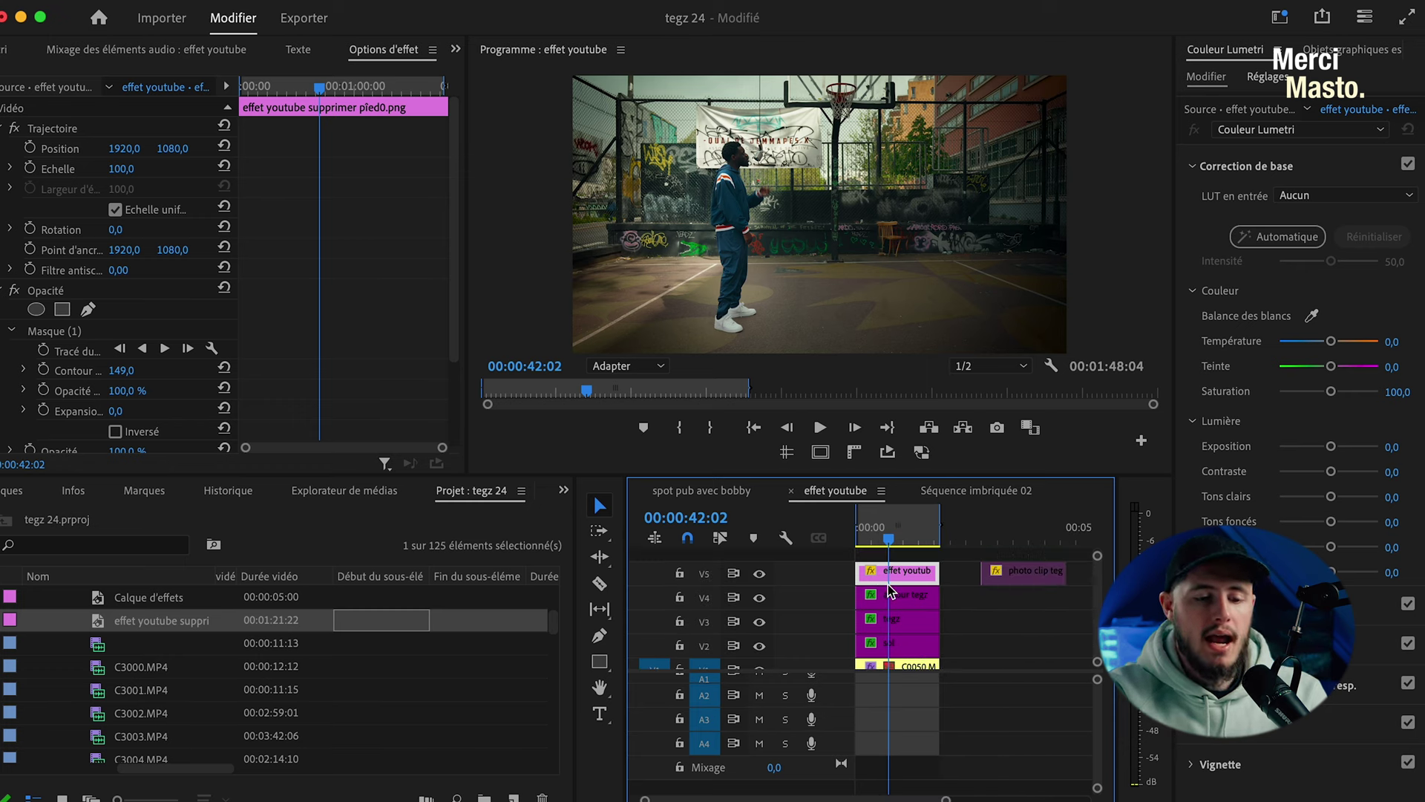
{"action": "left_click_drag", "start_coordinate": [911, 534], "coordinate": [921, 536]}
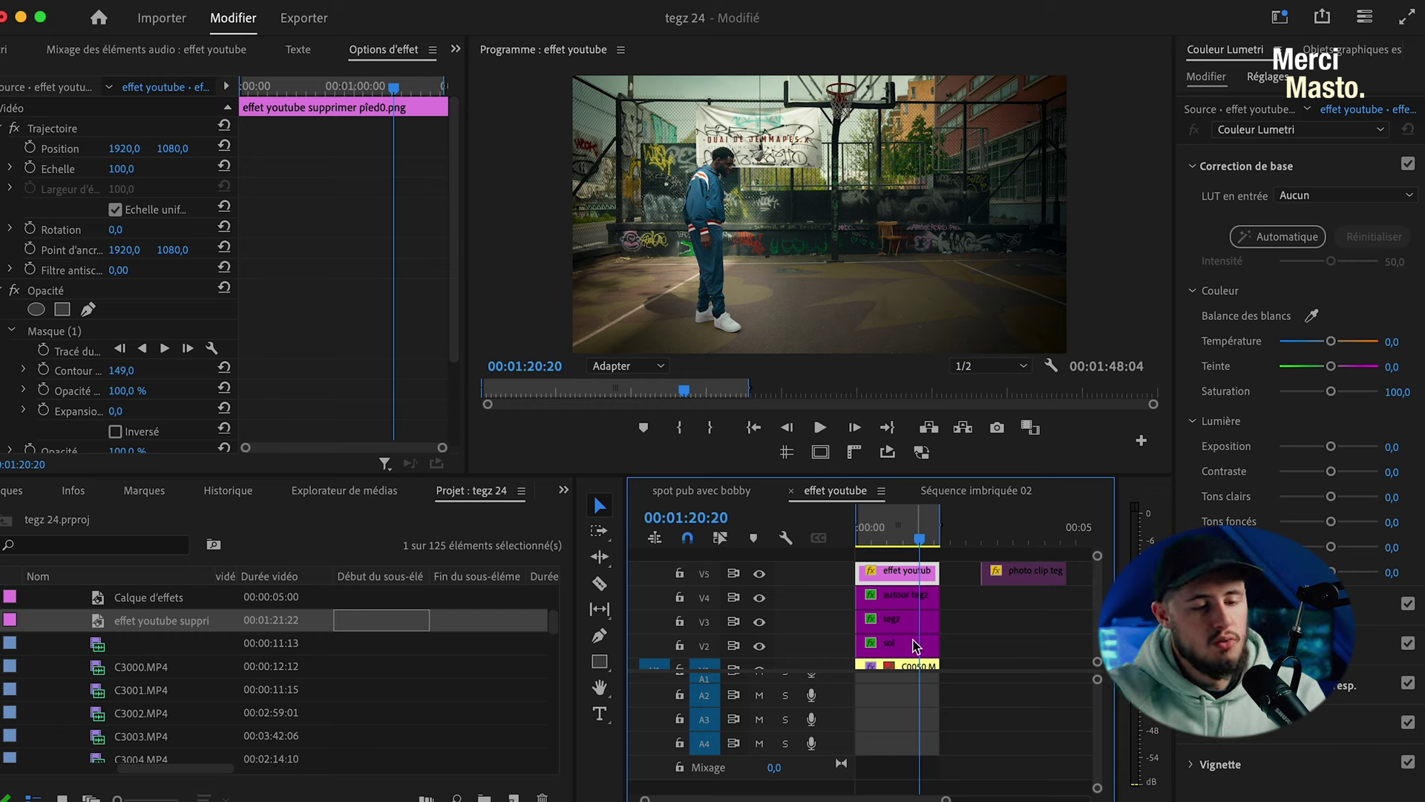
{"action": "scroll", "coordinate": [909, 594], "scroll_direction": "down", "scroll_amount": 2}
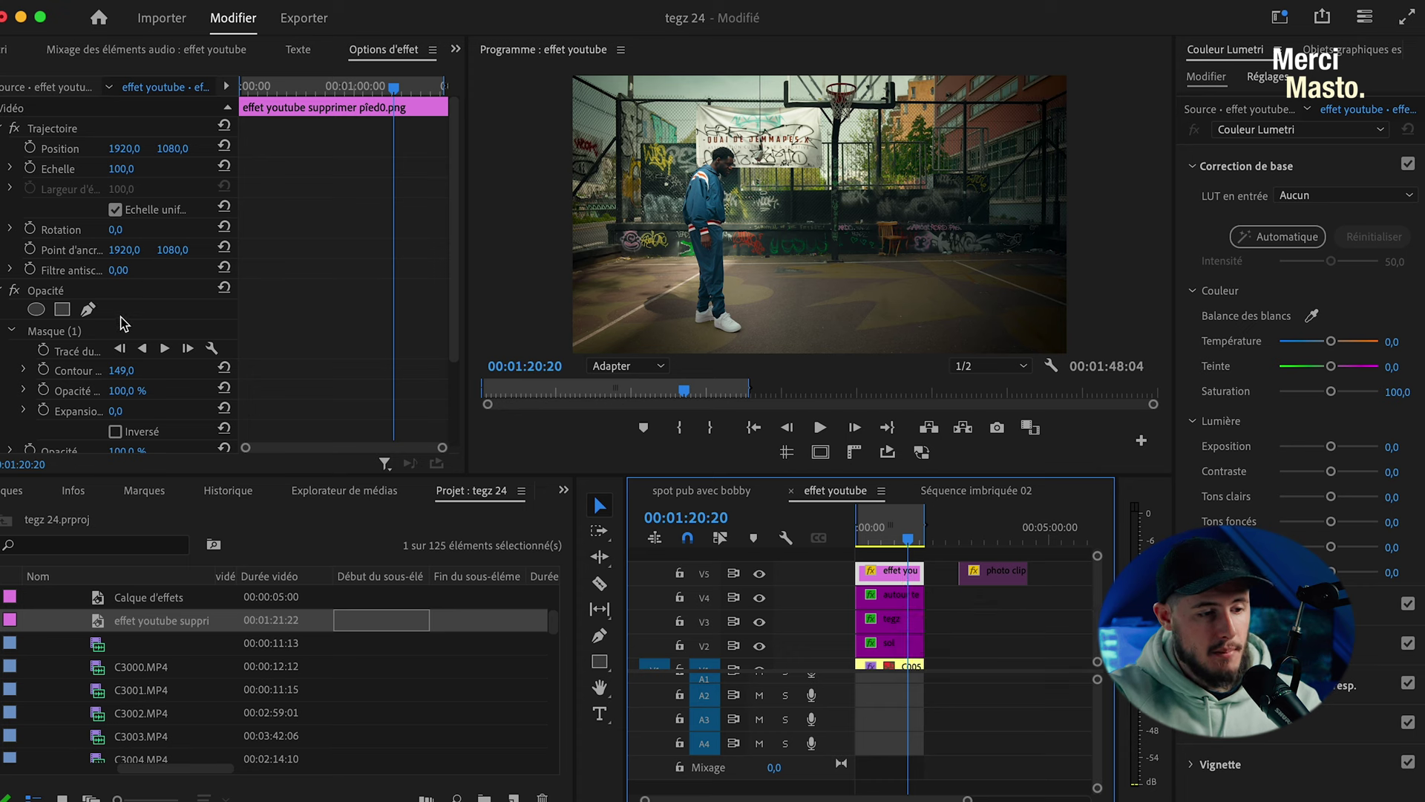
Step: Delete the wide opacity mask from the retouched still on V5 and lower the still's opacity to 23%
{"action": "left_click", "coordinate": [120, 331]}
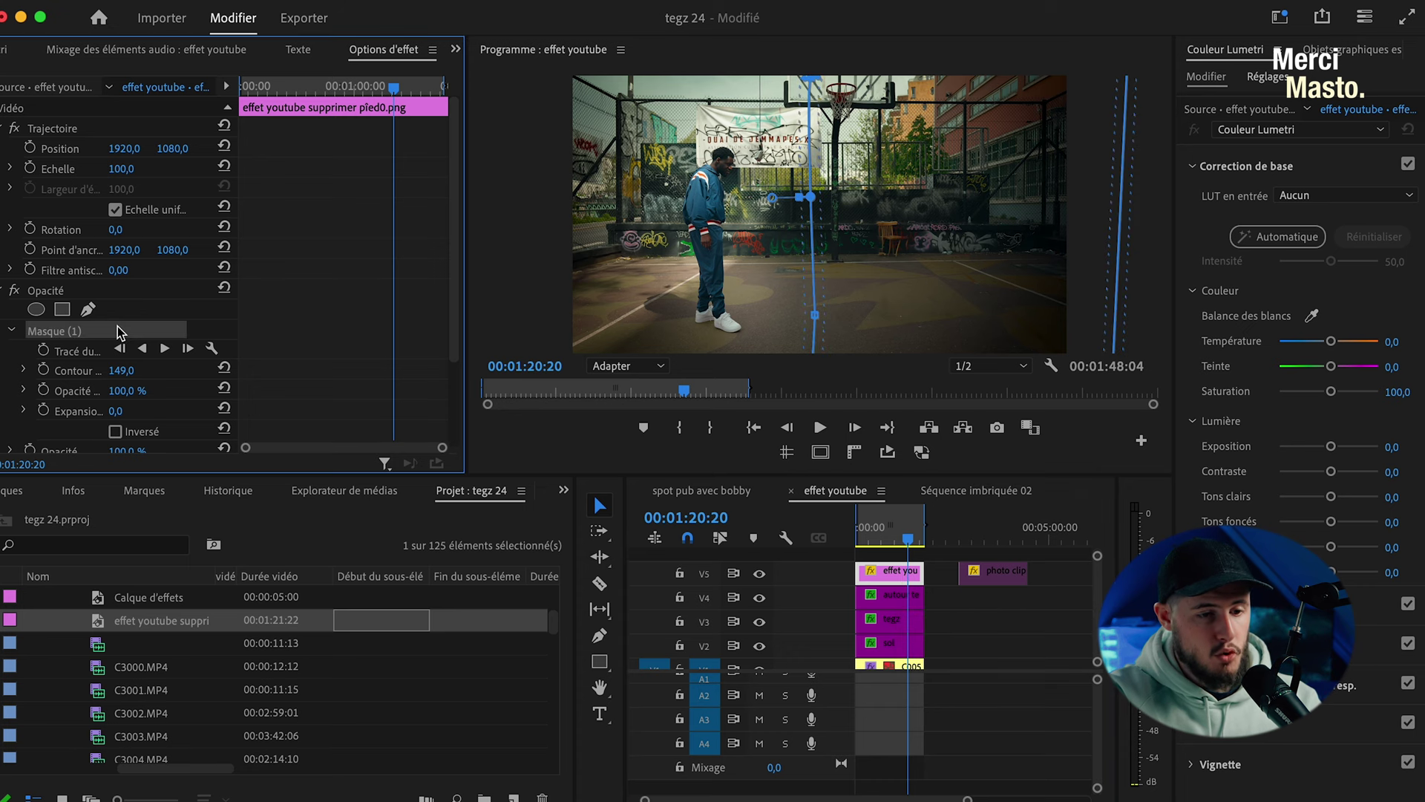
{"action": "left_click", "coordinate": [133, 290]}
{"action": "left_click", "coordinate": [112, 338]}
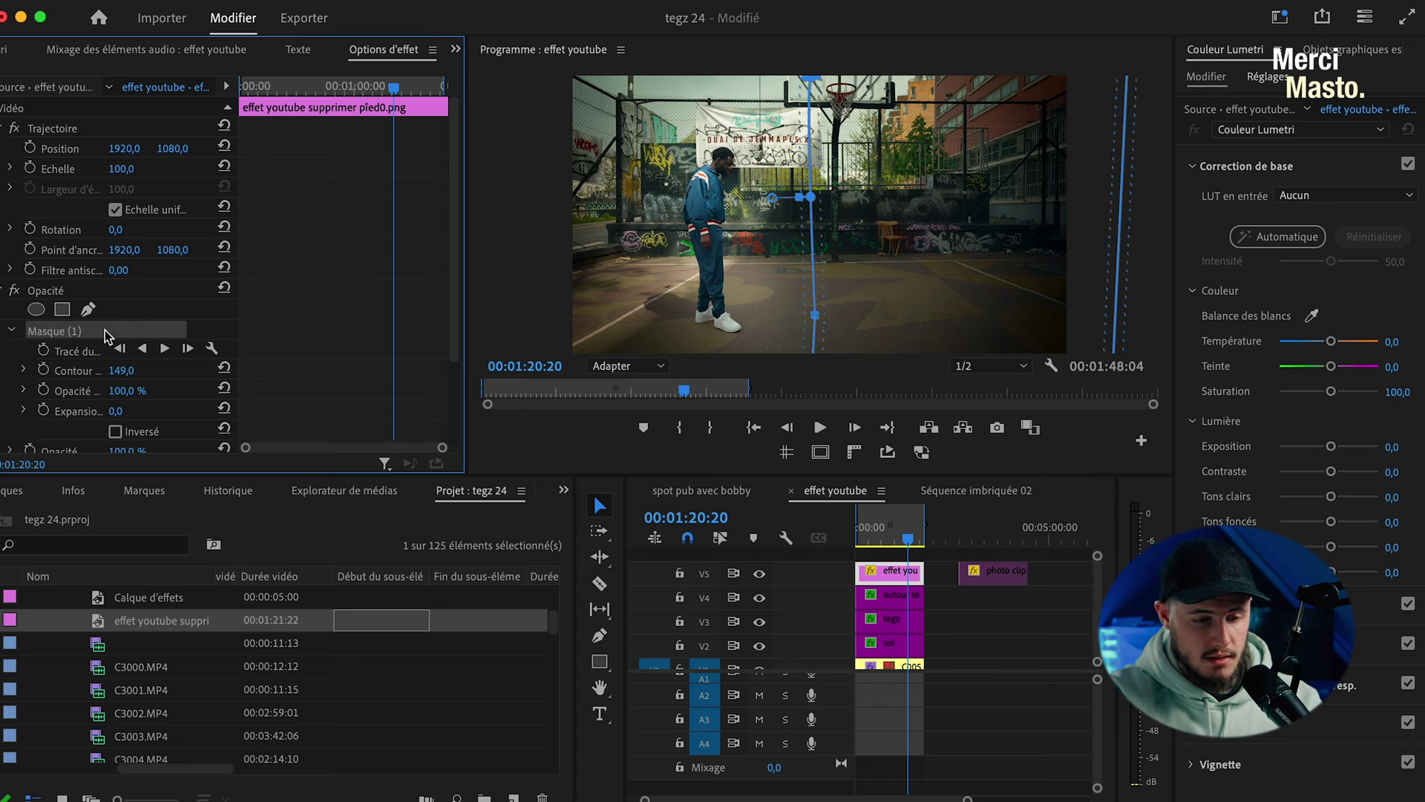
{"action": "key", "text": "Delete"}
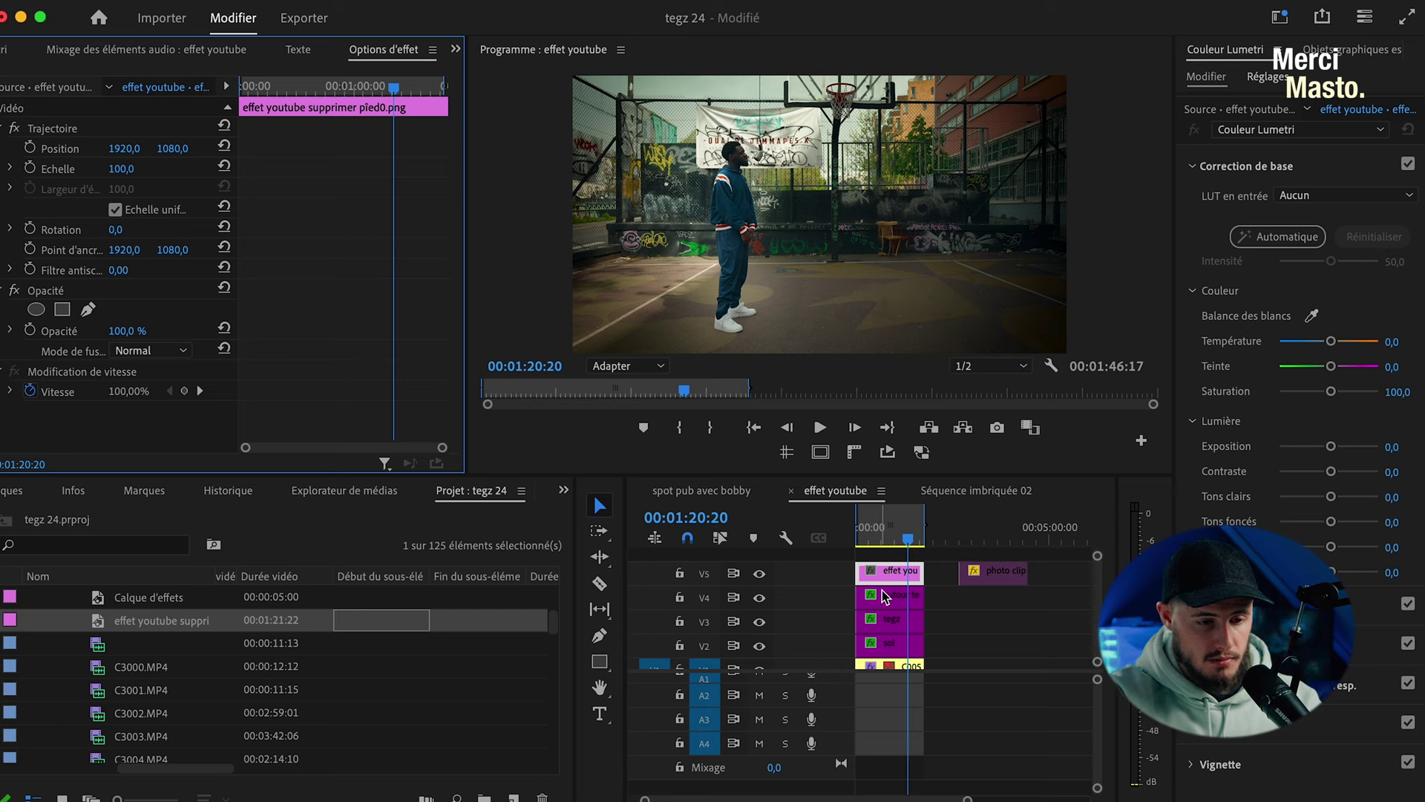
{"action": "left_click", "coordinate": [900, 579]}
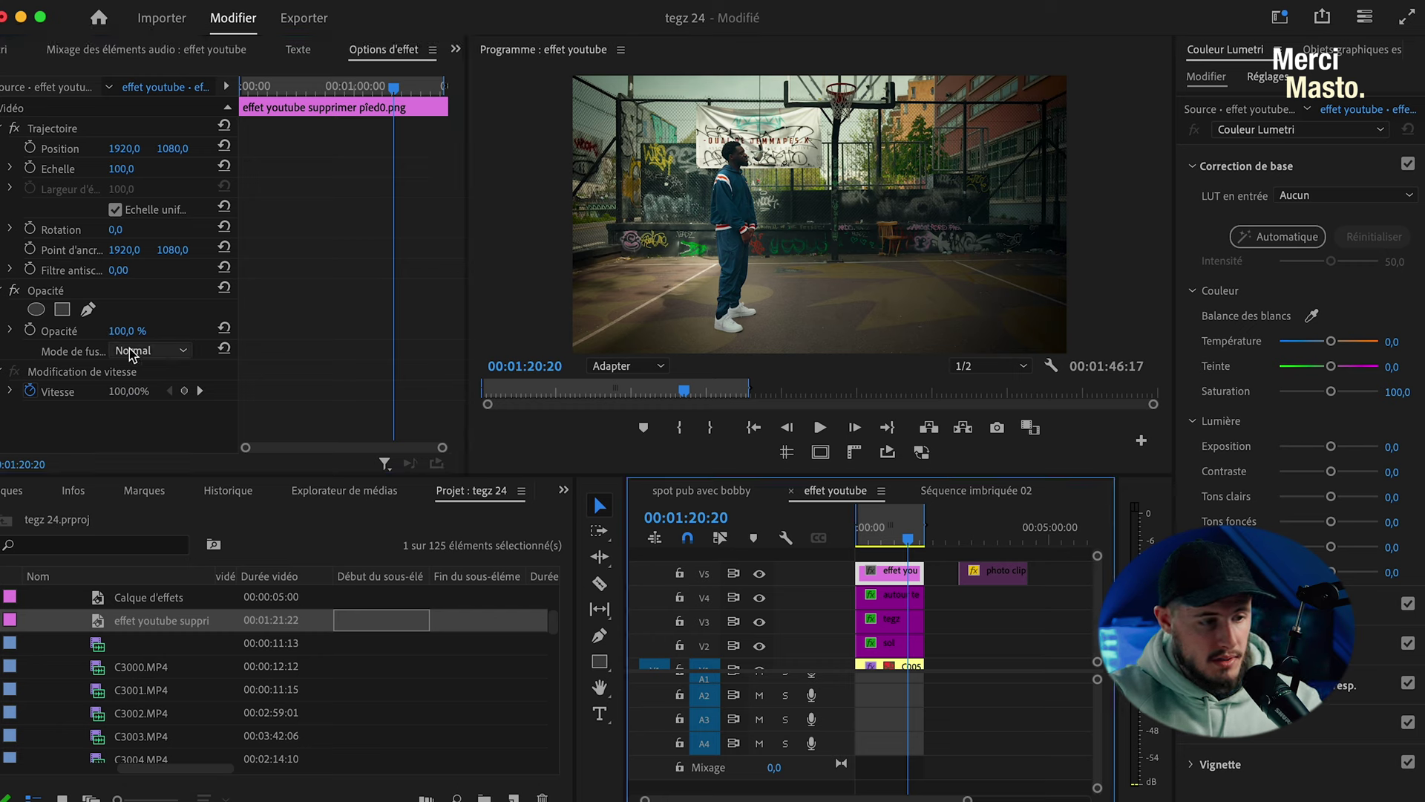
{"action": "left_click_drag", "start_coordinate": [122, 331], "coordinate": [63, 331]}
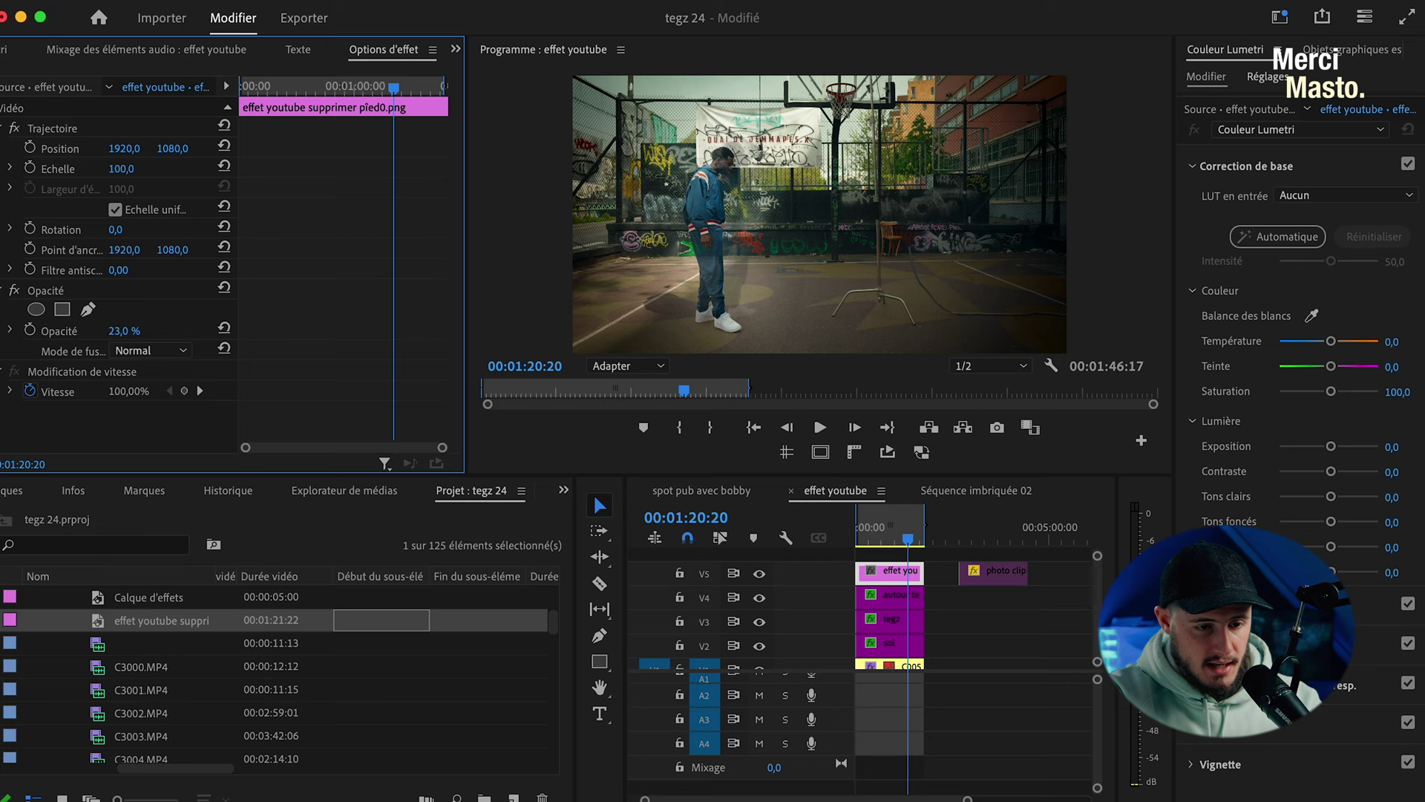
Step: Draw a freeform opacity mask on the retouched still, tightly outlining the metal stand, its legs and the cable
{"action": "left_click", "coordinate": [89, 311]}
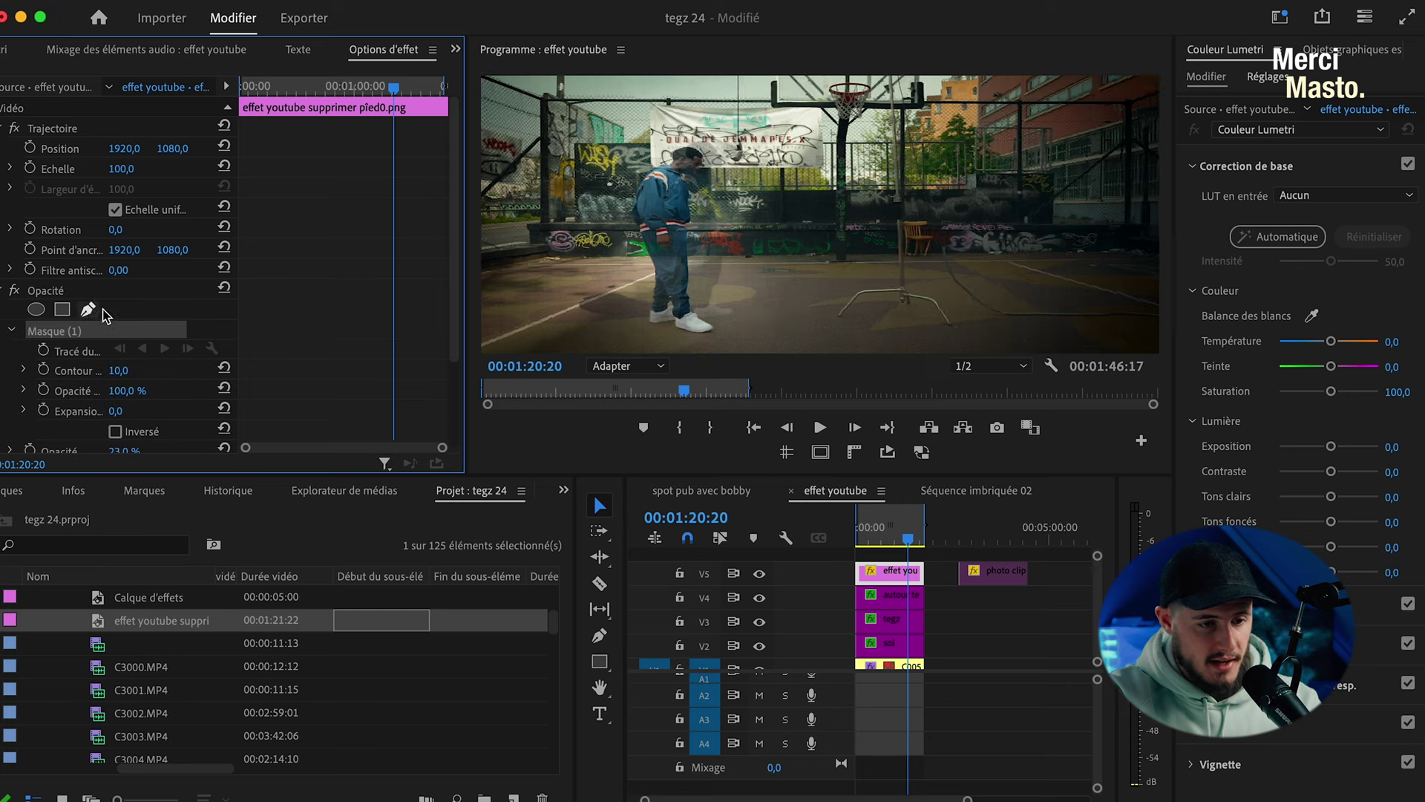
{"action": "key", "text": "super+equal"}
{"action": "key", "text": "super+equal"}
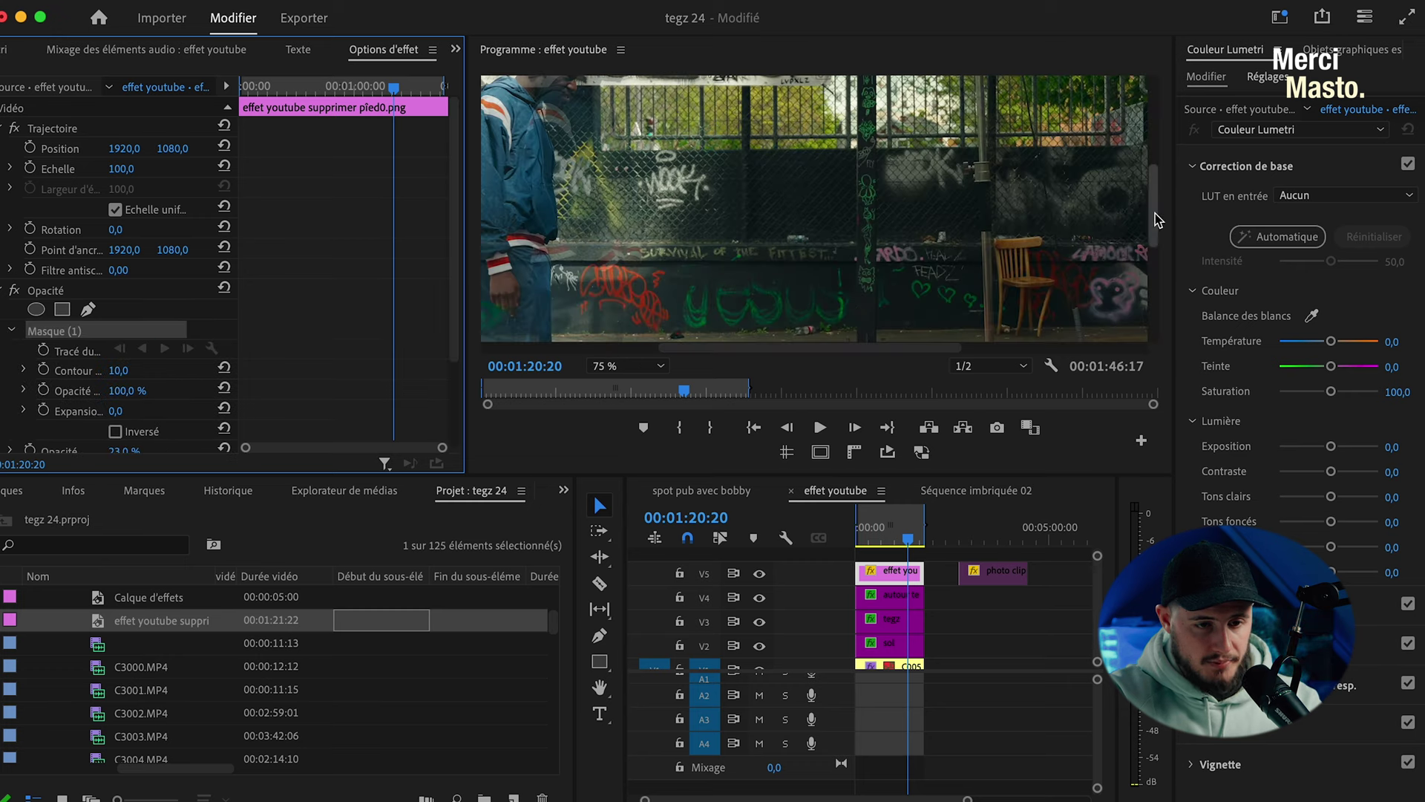
{"action": "left_click_drag", "start_coordinate": [1155, 220], "coordinate": [1154, 319]}
{"action": "left_click", "coordinate": [872, 202]}
{"action": "left_click", "coordinate": [912, 145]}
{"action": "left_click", "coordinate": [969, 138]}
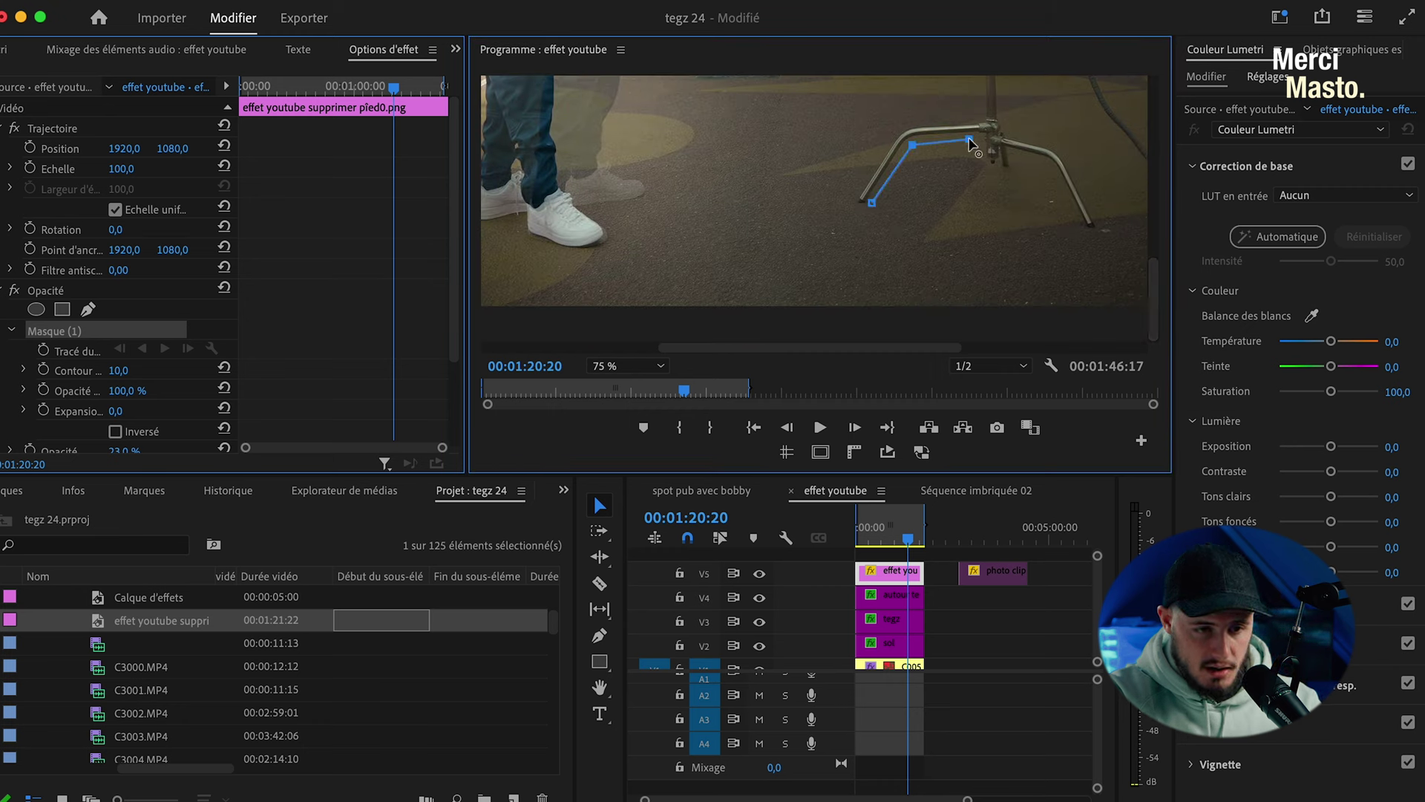
{"action": "left_click", "coordinate": [981, 170]}
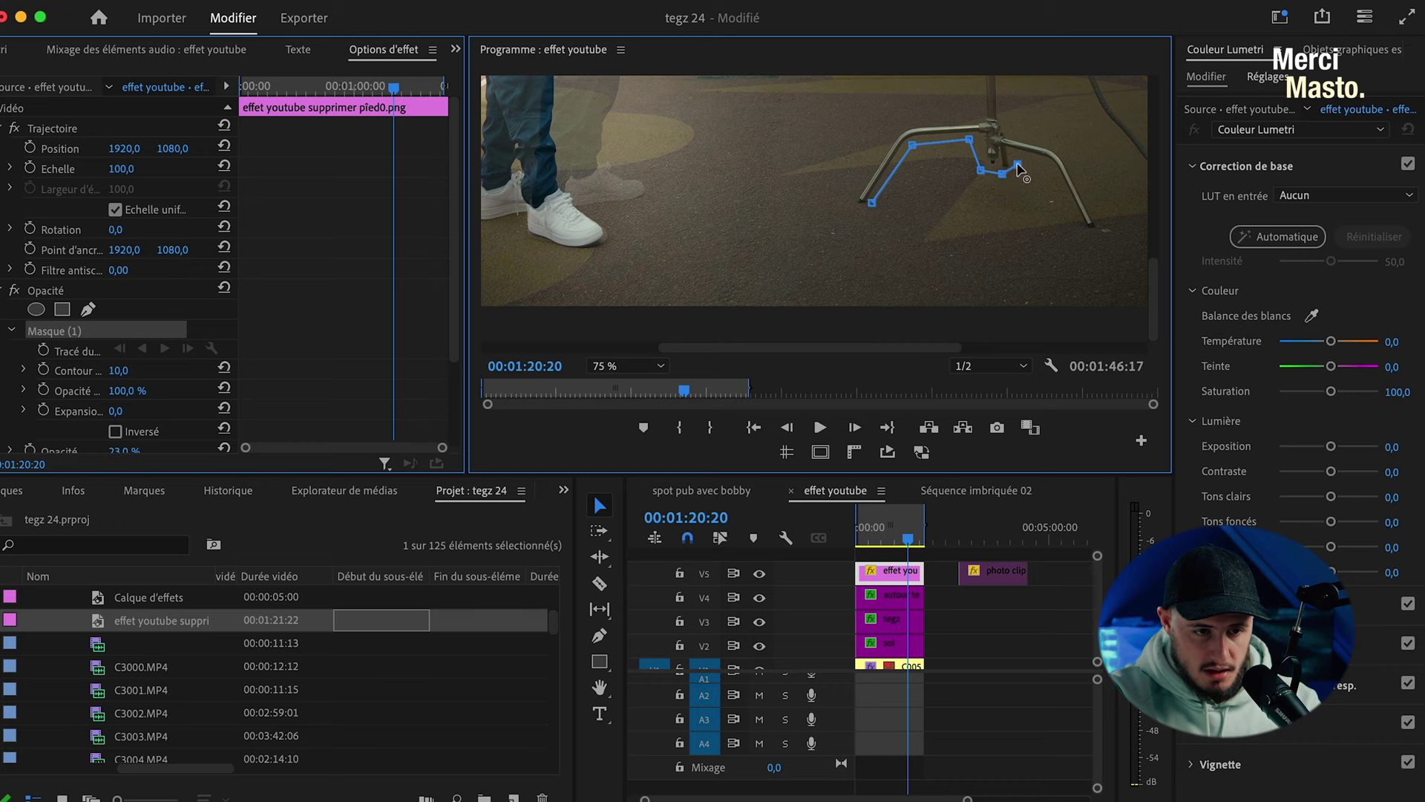
{"action": "left_click", "coordinate": [1082, 231]}
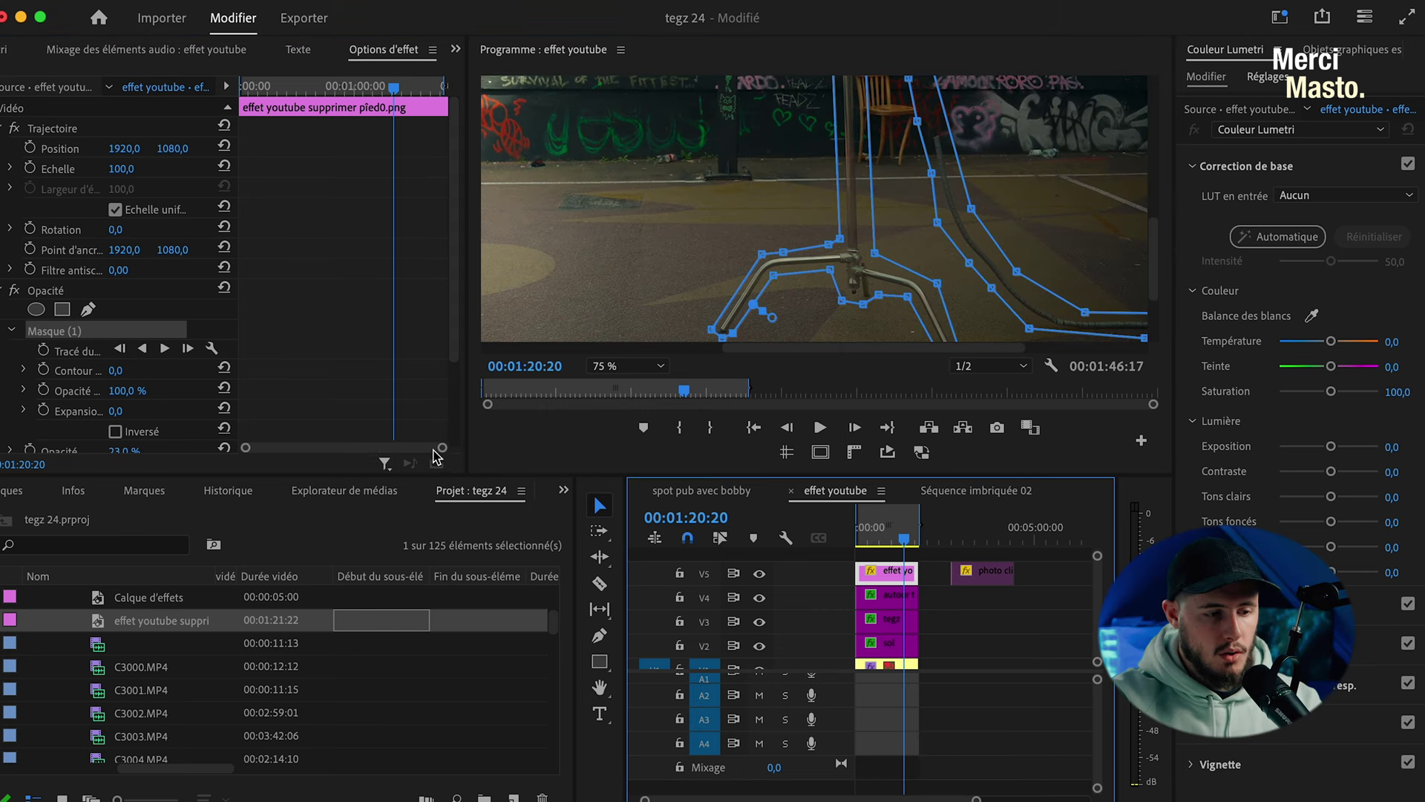
Step: Raise the retouched still's opacity back to full and fit the whole frame in the program preview
{"action": "scroll", "coordinate": [160, 429], "scroll_direction": "down", "scroll_amount": 2}
{"action": "left_click_drag", "start_coordinate": [124, 377], "coordinate": [136, 375]}
{"action": "left_click", "coordinate": [1066, 651]}
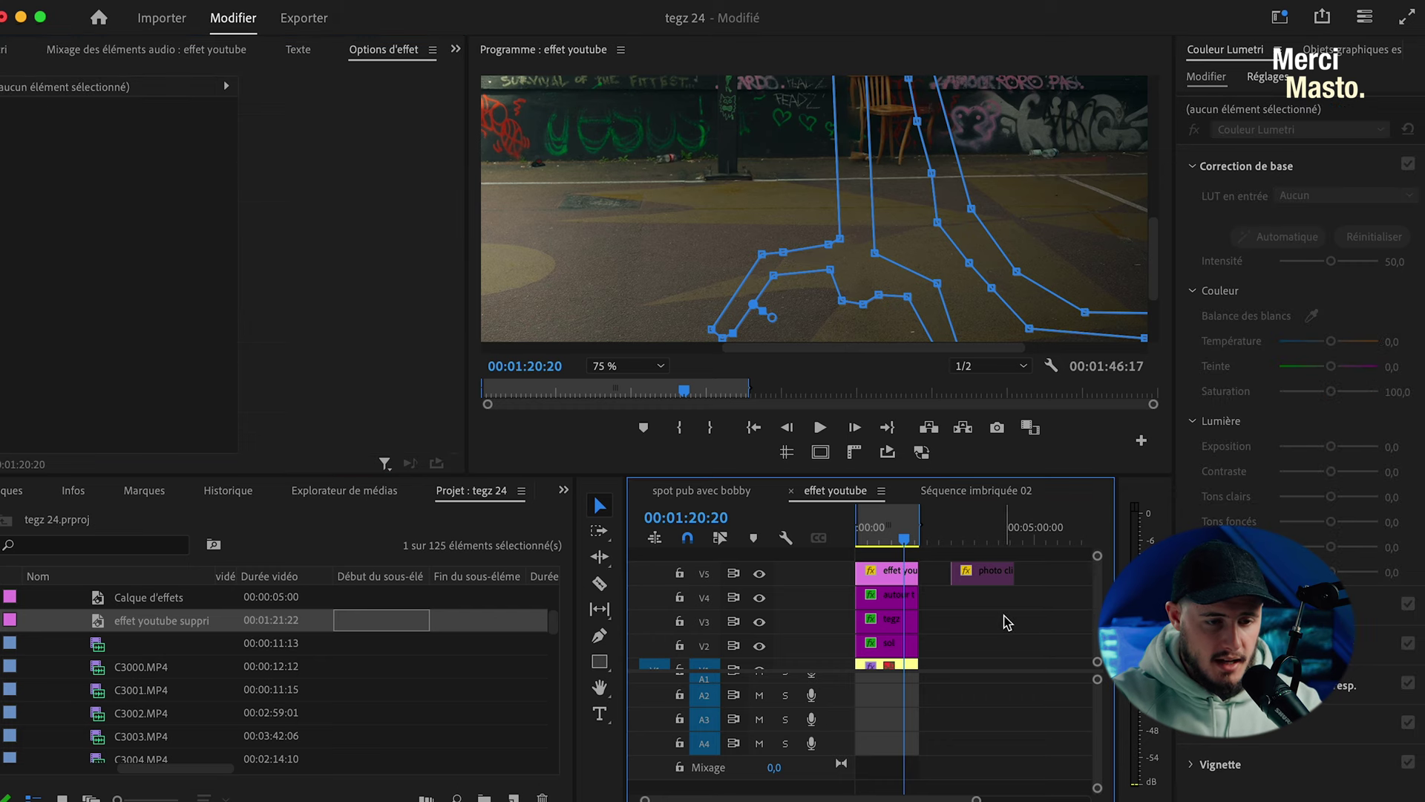
{"action": "left_click", "coordinate": [607, 366]}
{"action": "left_click", "coordinate": [617, 385]}
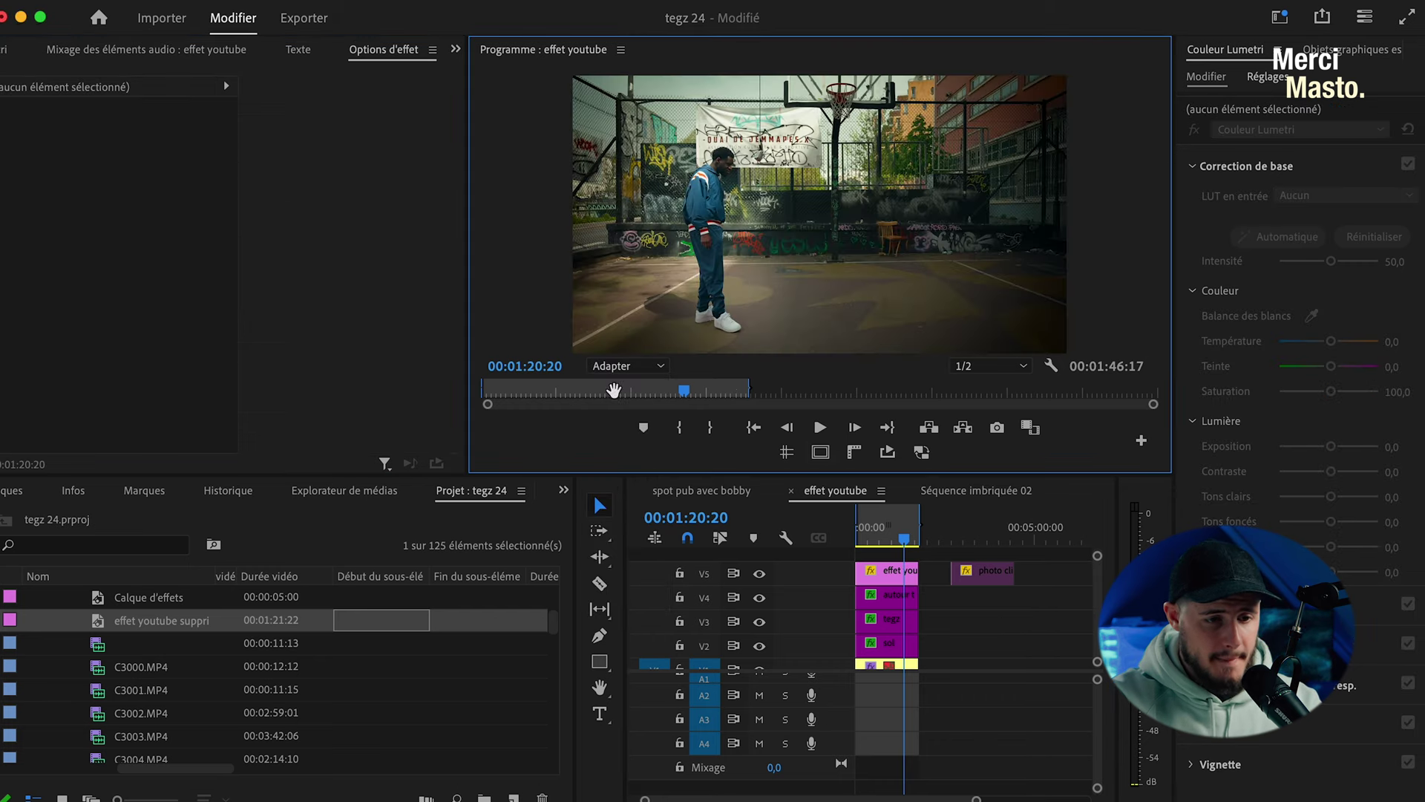
Step: Play part of the sequence and move to 00:00:37:04 to check the tightly masked area over the footage
{"action": "left_click", "coordinate": [882, 536]}
{"action": "key", "text": "space"}
{"action": "left_click", "coordinate": [878, 537]}
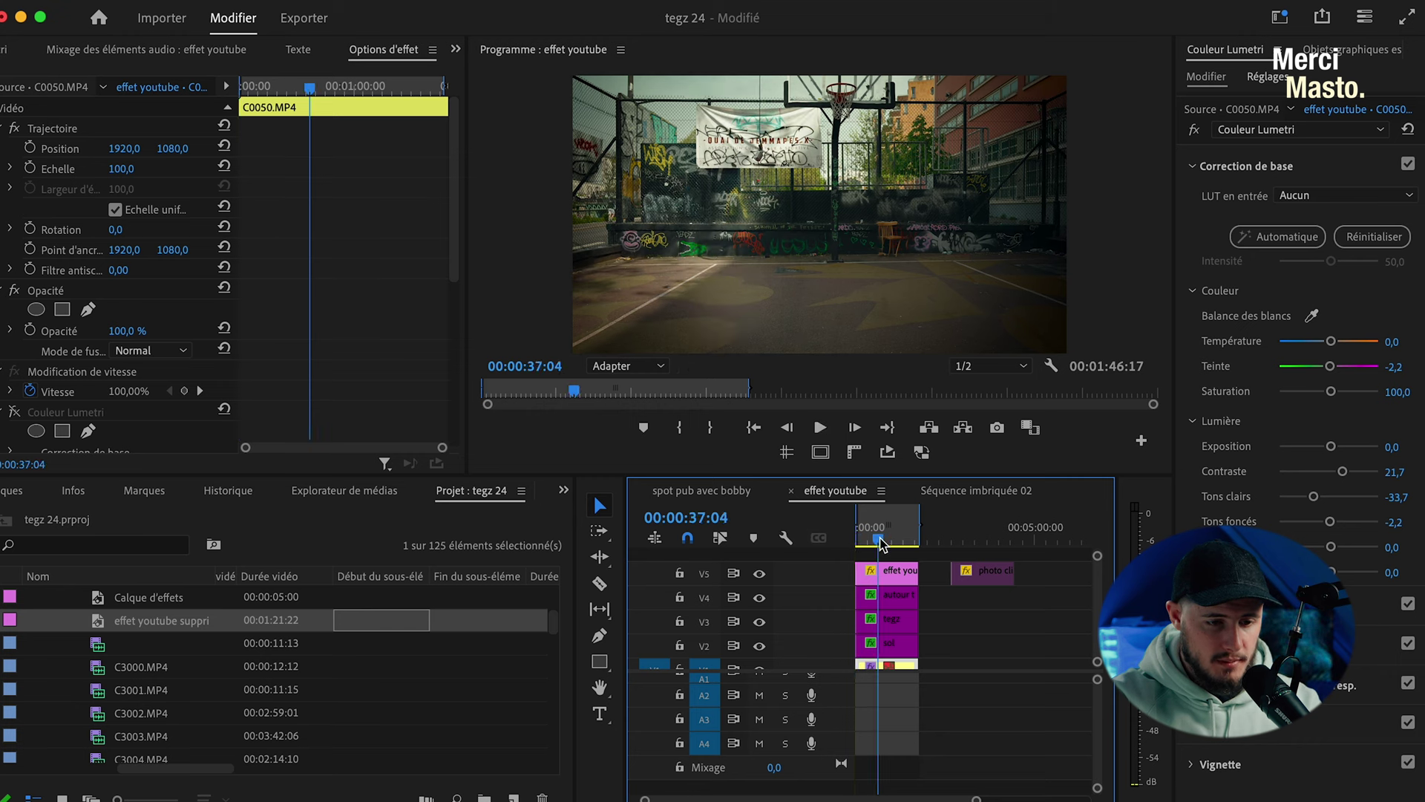
Step: Show the mask's outline on the V5 still, then disable the still to compare the shot without it
{"action": "left_click", "coordinate": [883, 572]}
{"action": "left_click", "coordinate": [95, 332]}
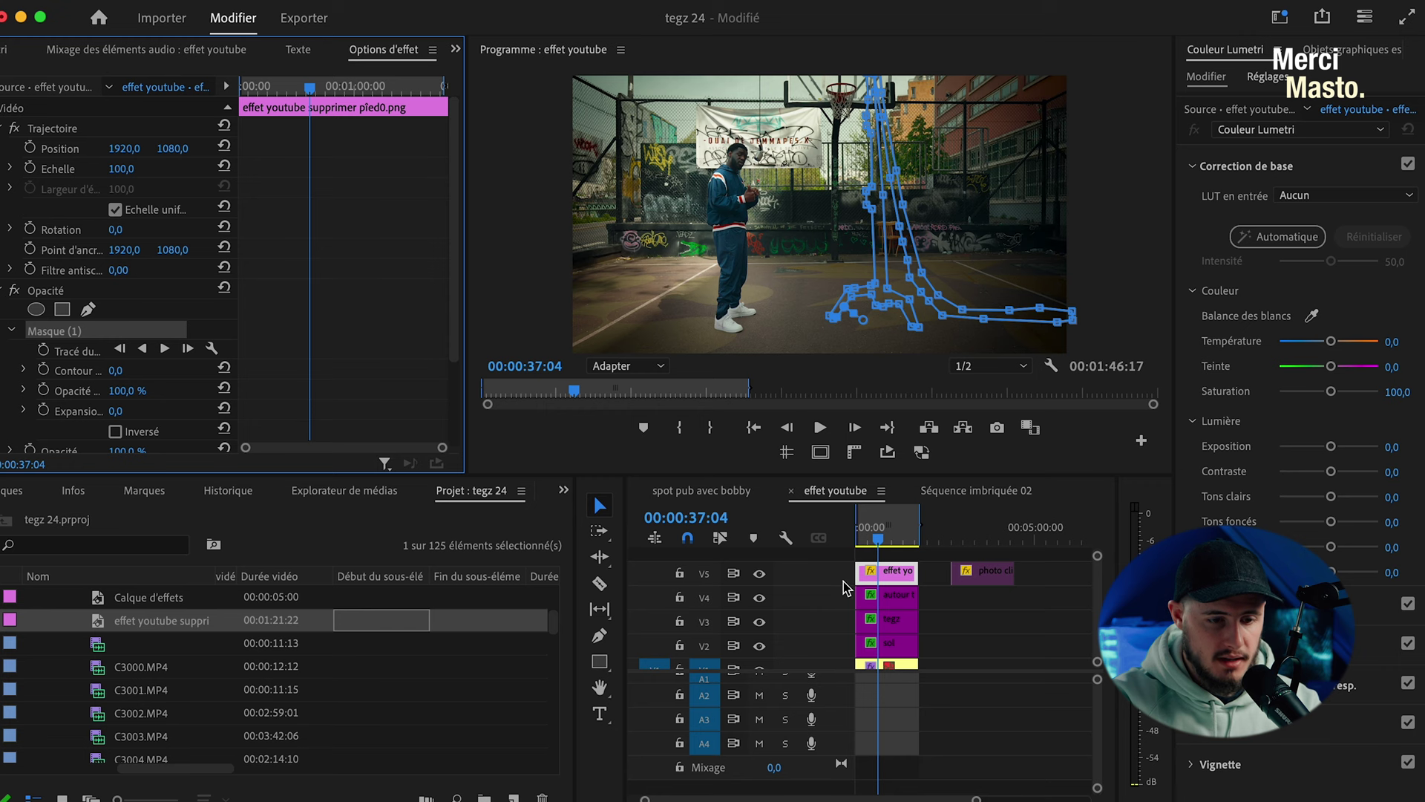
{"action": "left_click", "coordinate": [935, 595]}
{"action": "left_click", "coordinate": [906, 578]}
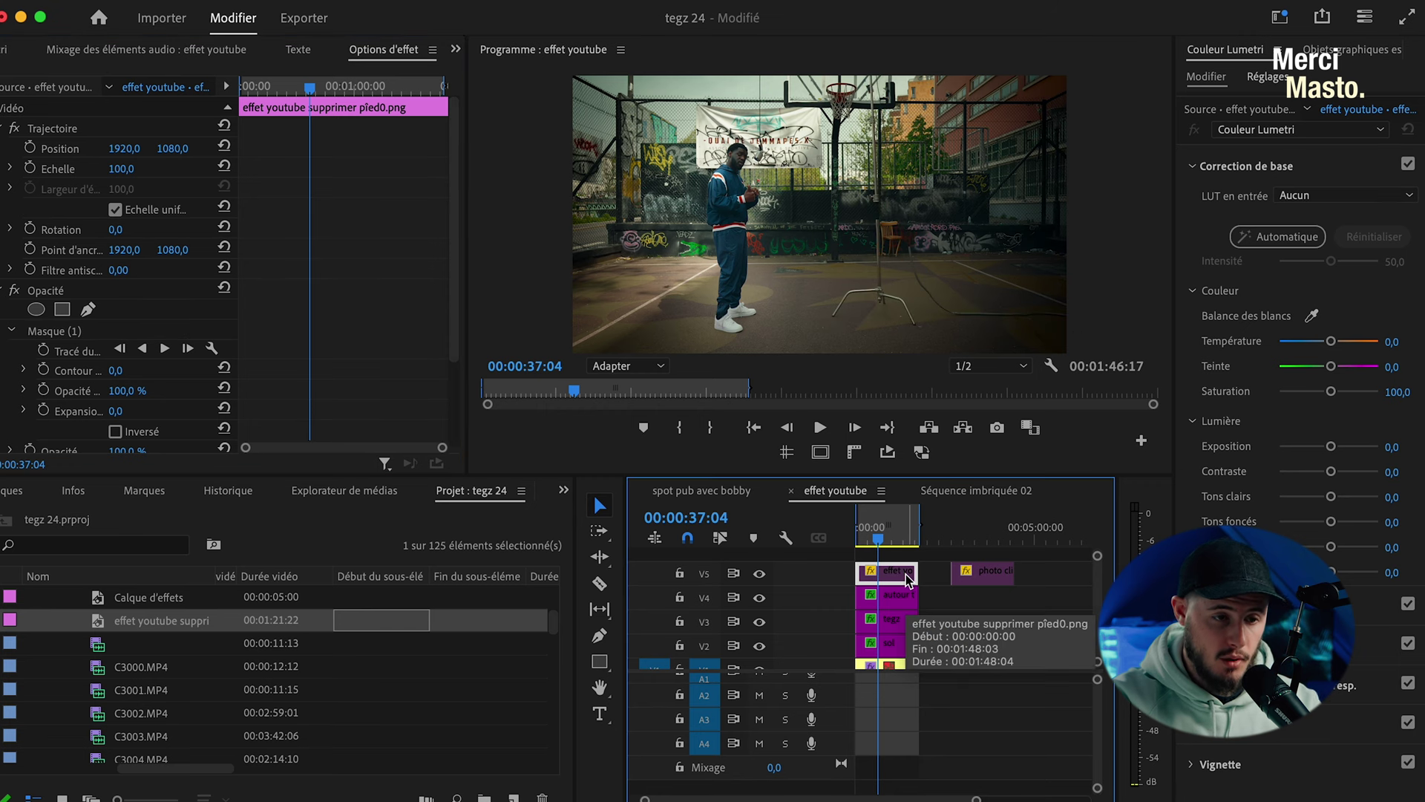